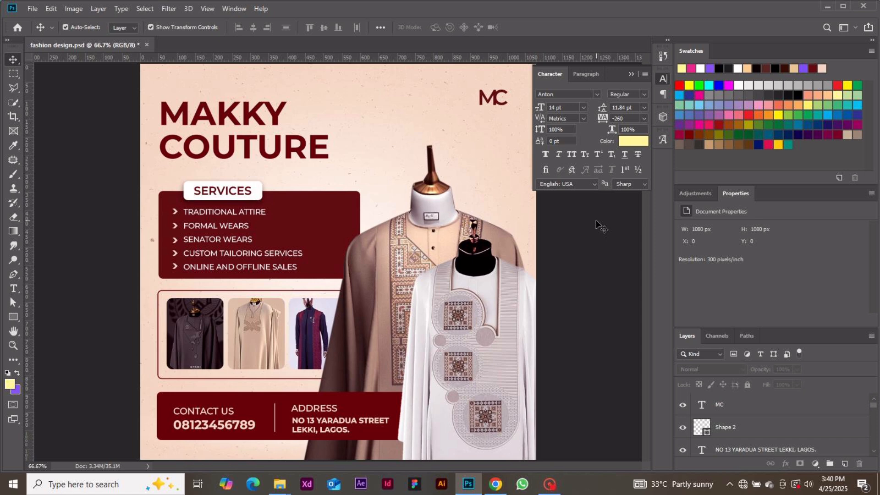
Step: Return to the Home screen to start a new blank document
{"action": "left_click", "coordinate": [18, 28]}
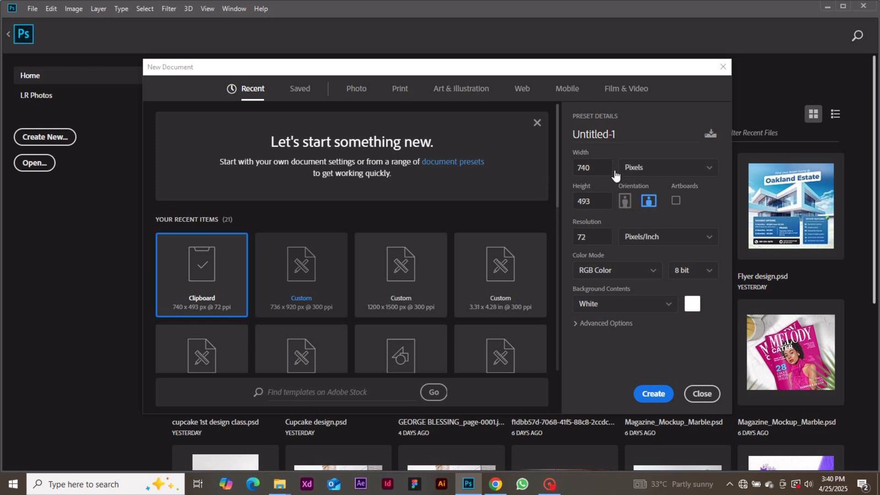
Step: Create a 1080 × 1080 px document at 300 pixels per inch
{"action": "left_click", "coordinate": [596, 167]}
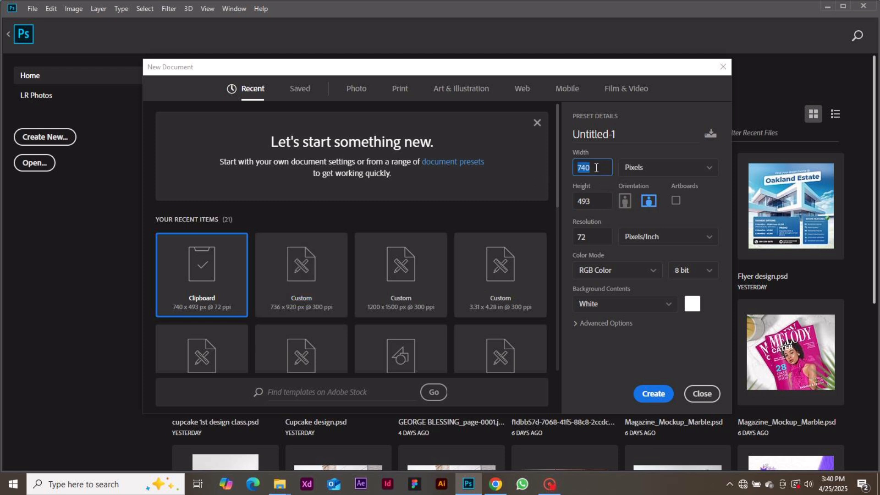
{"action": "left_click", "coordinate": [596, 167]}
{"action": "key", "text": "BackSpace"}
{"action": "key", "text": "BackSpace"}
{"action": "key", "text": "BackSpace"}
{"action": "type", "text": "1080"}
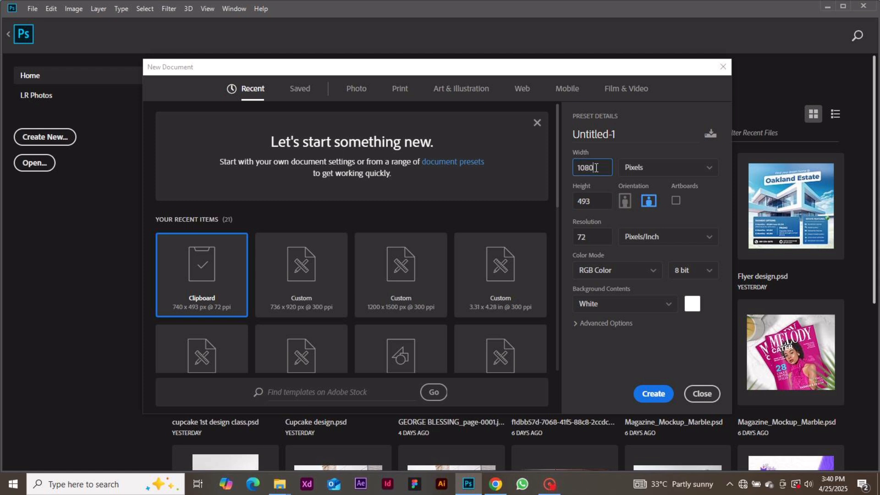
{"action": "key", "text": "Tab"}
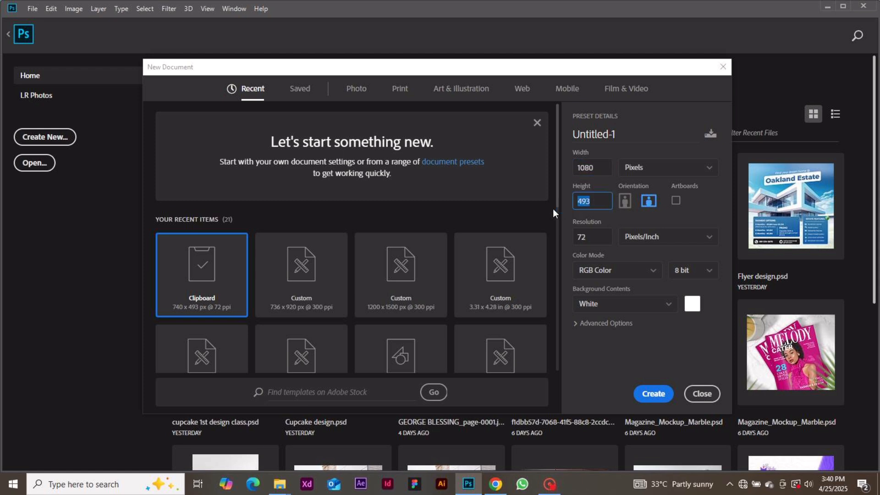
{"action": "type", "text": "1080"}
{"action": "key", "text": "Tab"}
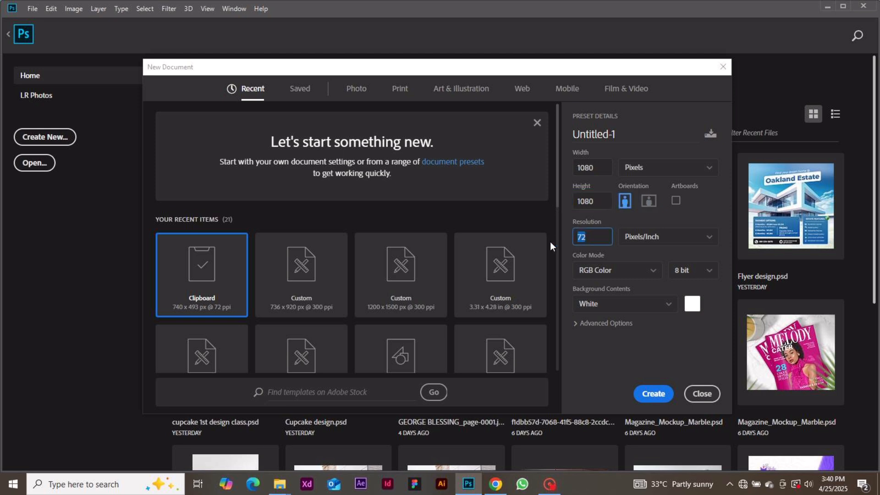
{"action": "type", "text": "300"}
{"action": "key", "text": "Return"}
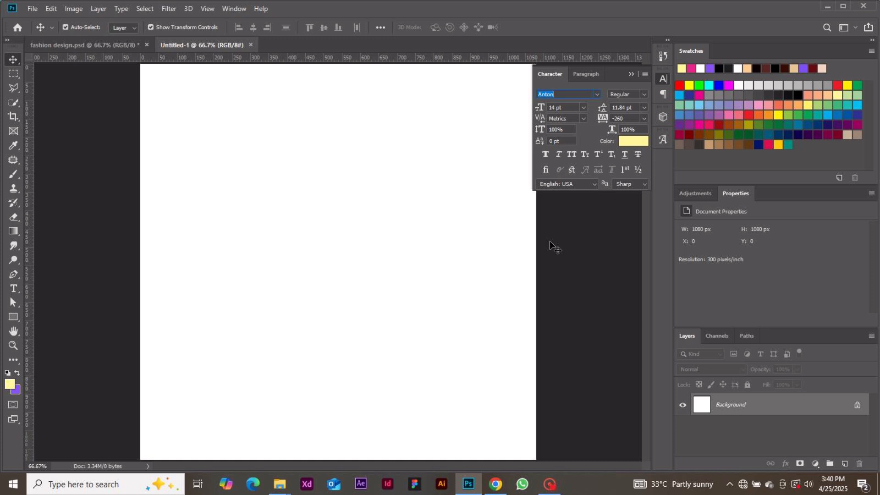
Step: Place the peach gradient image from the Day 13_Fashion design folder as an embedded background
{"action": "key", "text": "Escape"}
{"action": "left_click", "coordinate": [32, 9]}
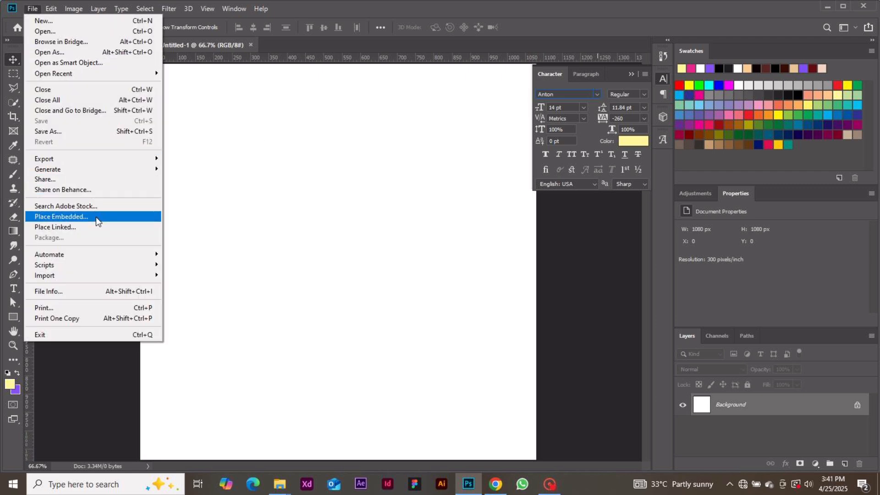
{"action": "left_click", "coordinate": [96, 216]}
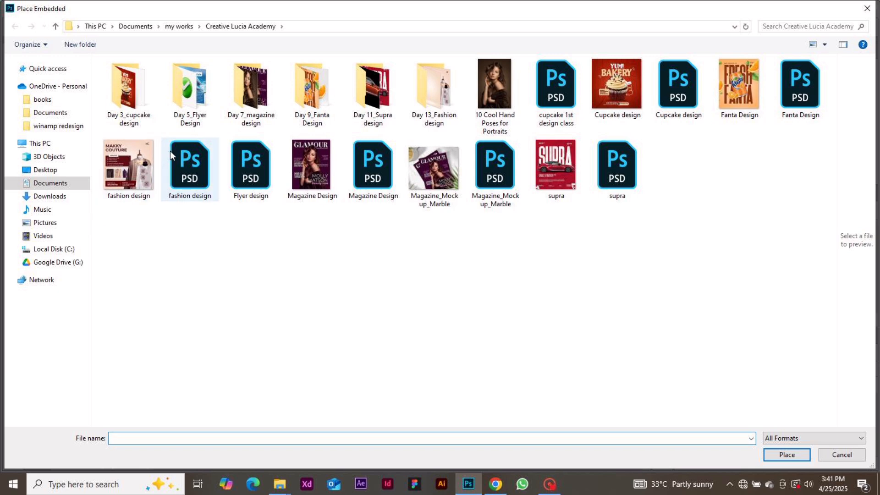
{"action": "double_click", "coordinate": [434, 90]}
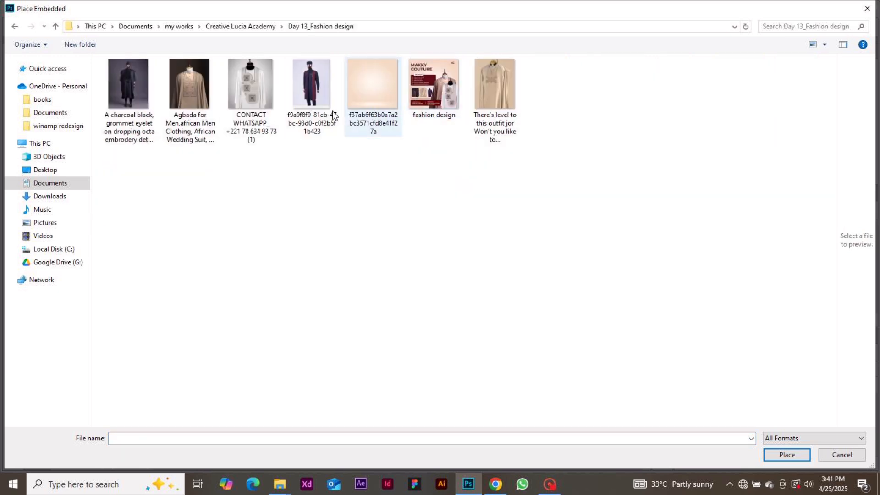
{"action": "left_click", "coordinate": [375, 98]}
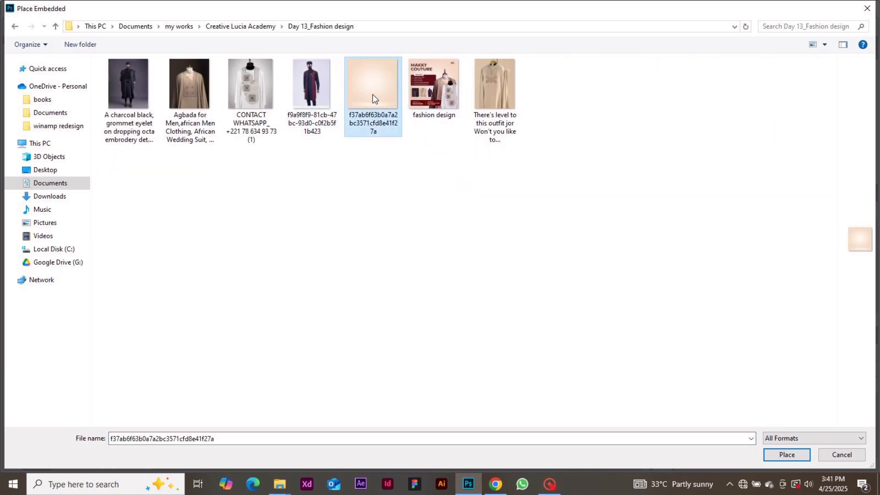
{"action": "double_click", "coordinate": [375, 98]}
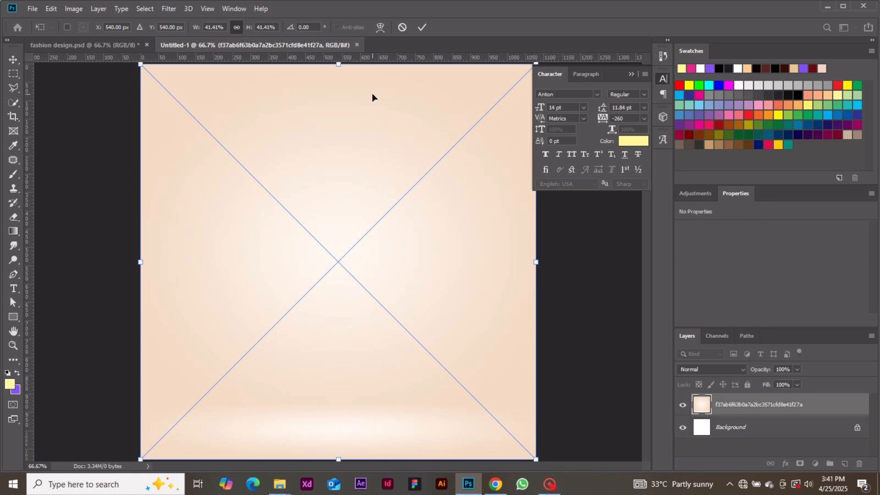
{"action": "key", "text": "Return"}
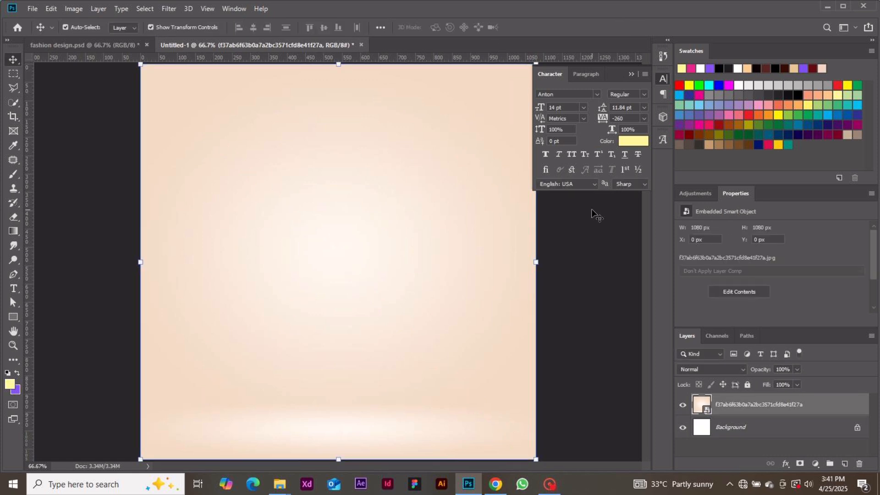
Step: Add a two-line text layer reading 'MNW' / 'IN' near the upper left
{"action": "left_click", "coordinate": [592, 211]}
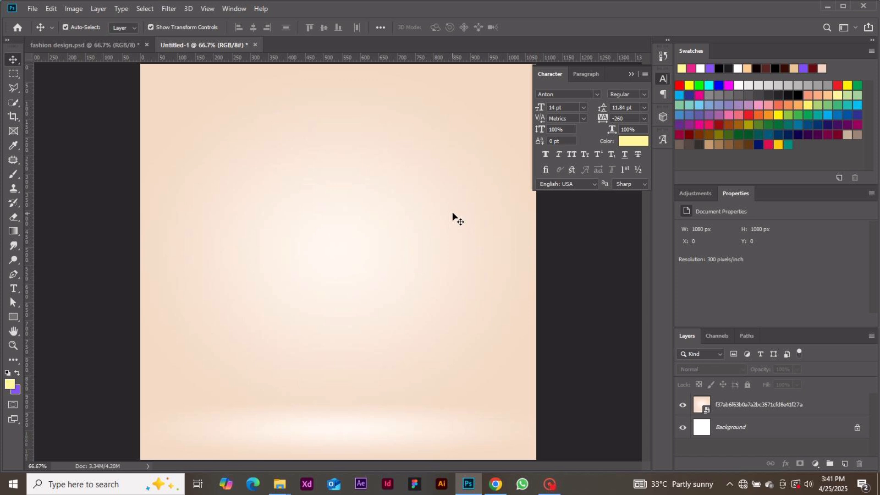
{"action": "left_click", "coordinate": [18, 286]}
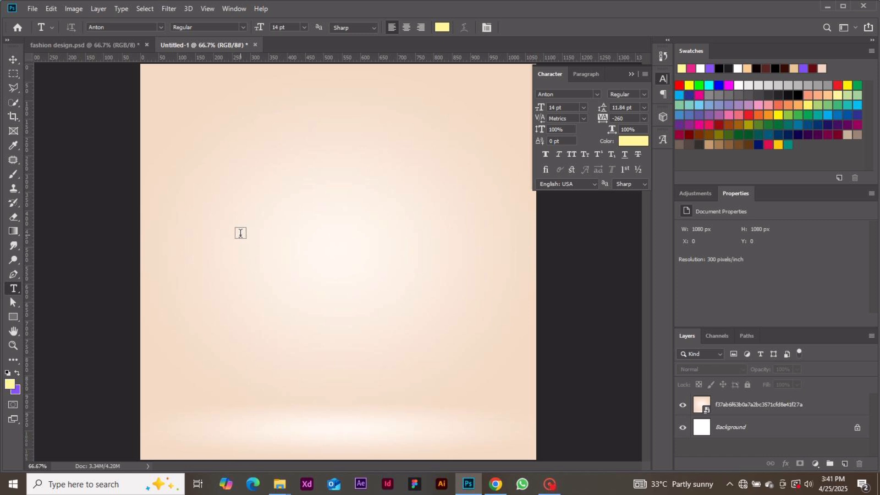
{"action": "left_click", "coordinate": [219, 201]}
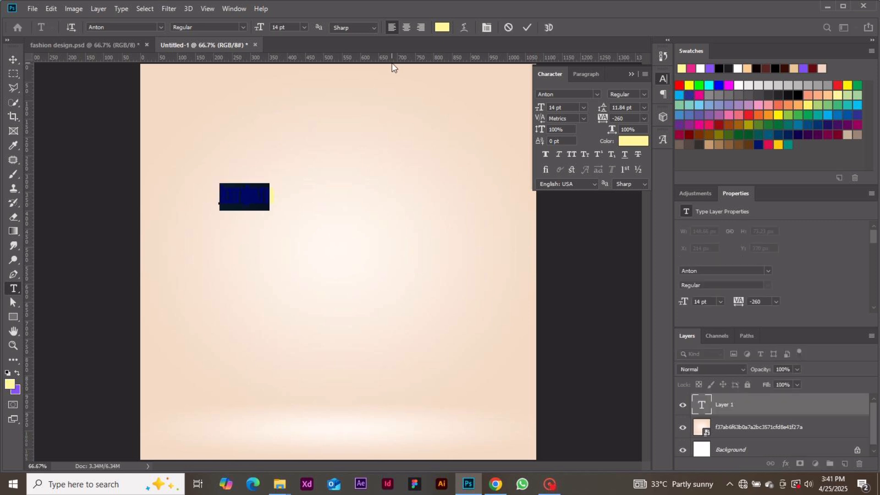
{"action": "type", "text": "MN"}
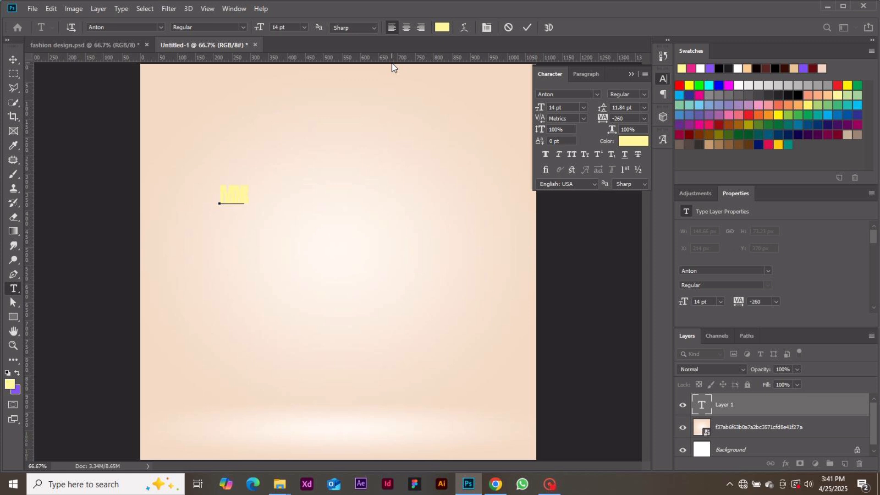
{"action": "type", "text": "W"}
{"action": "key", "text": "Return"}
{"action": "type", "text": "IN"}
Step: Colour all the title text dark red, #620B11
{"action": "key", "text": "ctrl+a"}
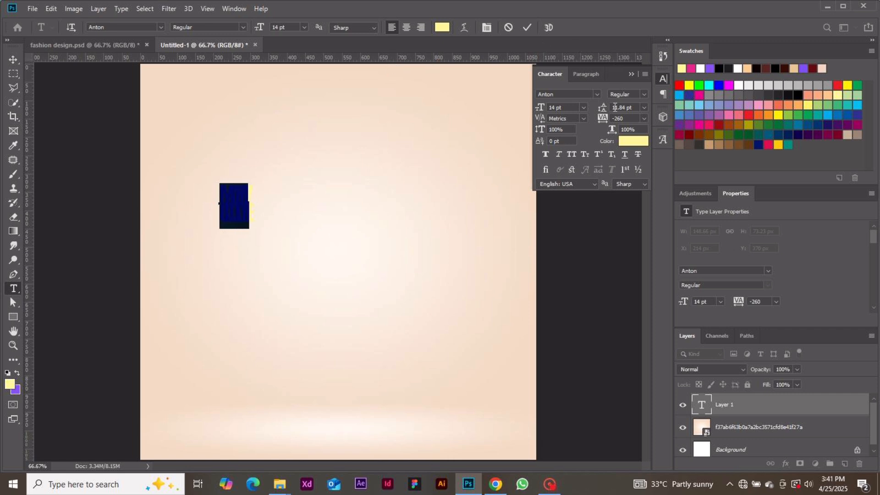
{"action": "left_click", "coordinate": [643, 118]}
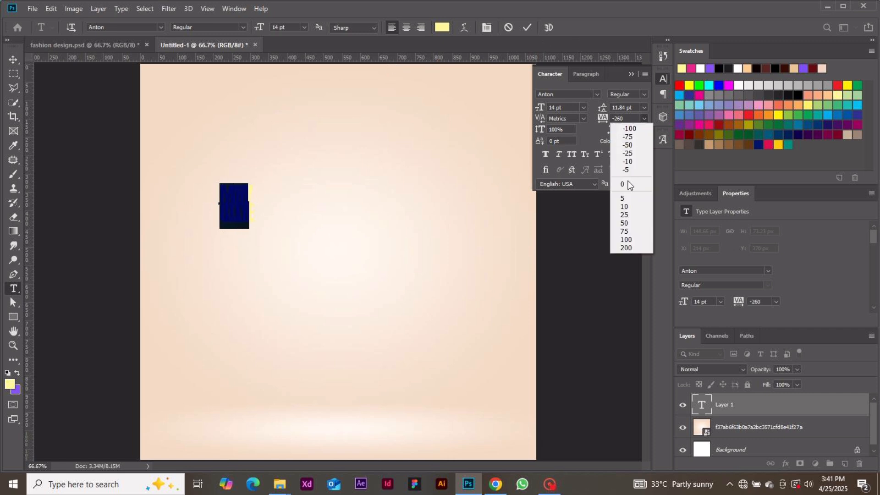
{"action": "left_click", "coordinate": [591, 136]}
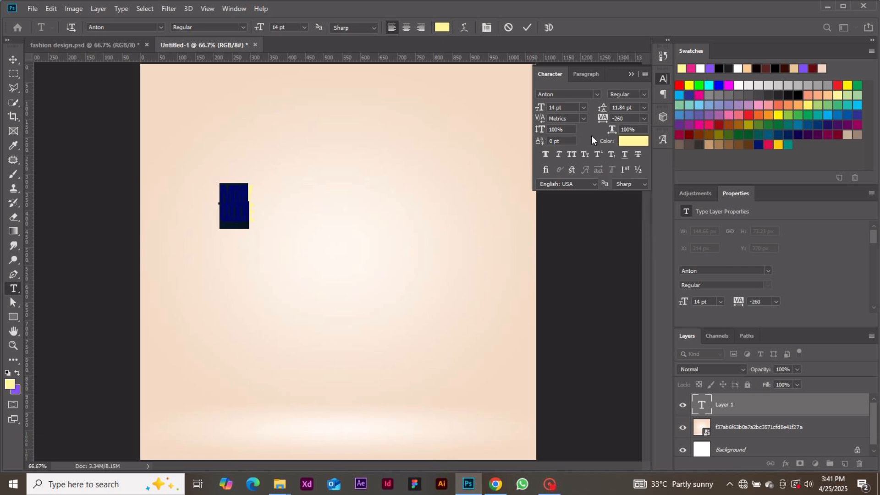
{"action": "left_click", "coordinate": [633, 141]}
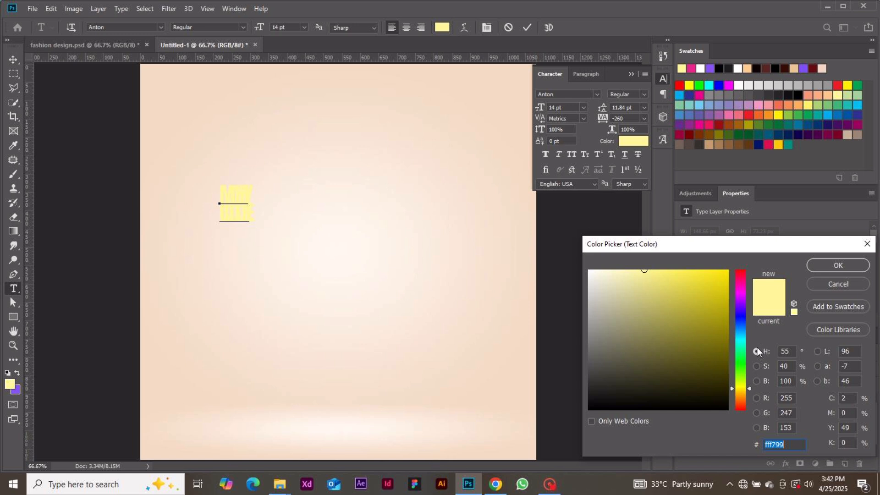
{"action": "type", "text": "6"}
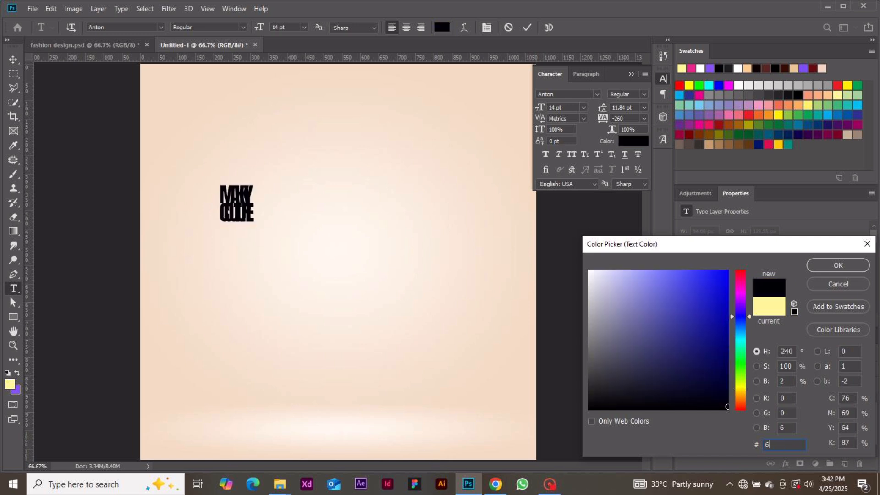
{"action": "type", "text": "20"}
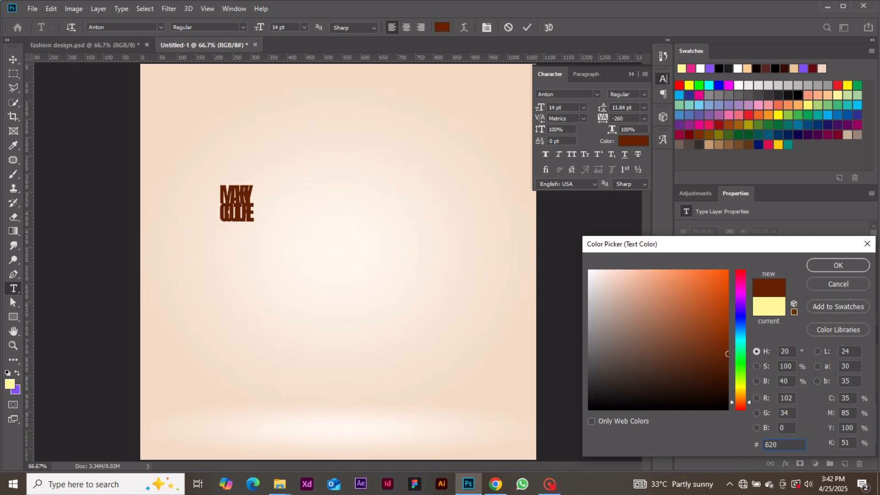
{"action": "type", "text": "B11"}
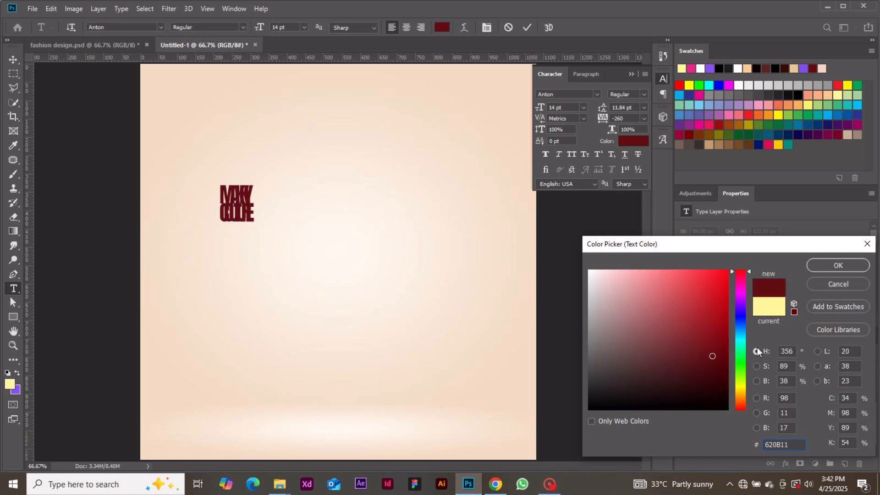
{"action": "key", "text": "Return"}
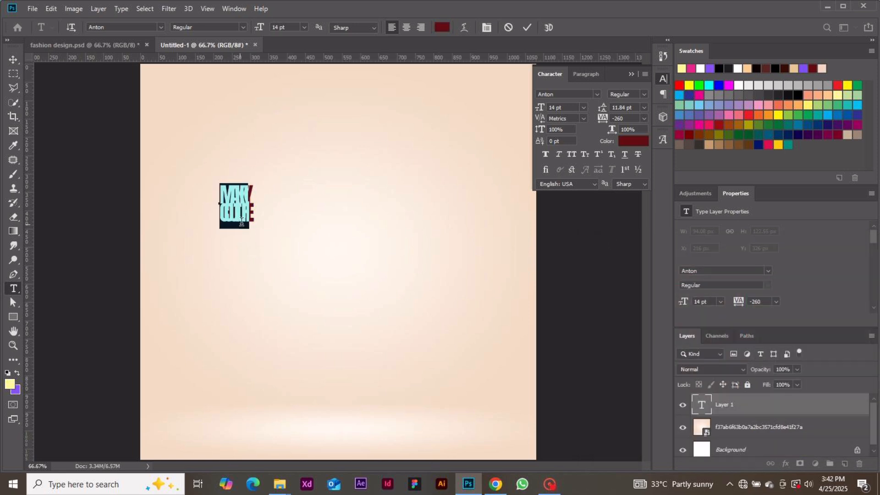
Step: Reset the title's tracking to 0 and set its font size to 22 pt
{"action": "left_click", "coordinate": [258, 214]}
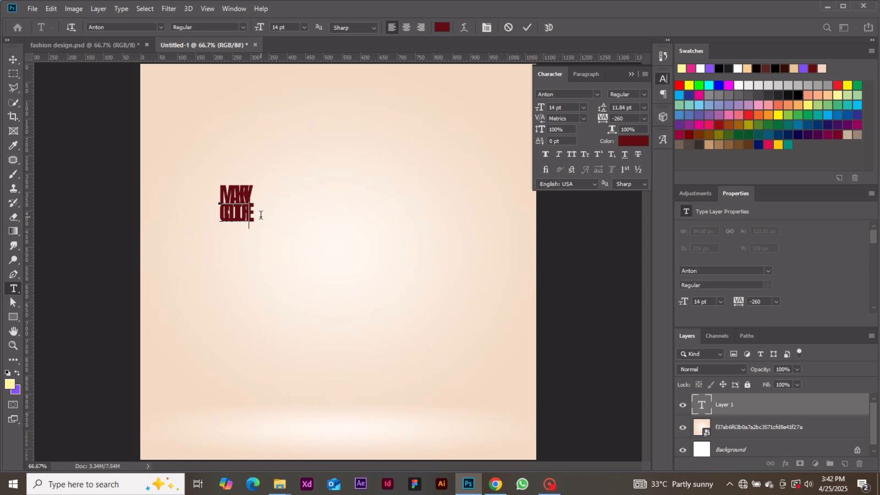
{"action": "left_click_drag", "start_coordinate": [260, 214], "coordinate": [190, 187]}
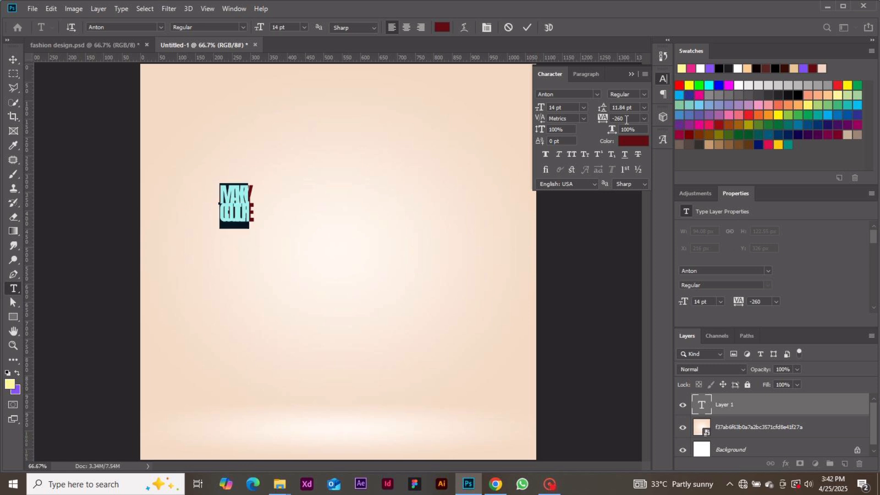
{"action": "left_click", "coordinate": [644, 118]}
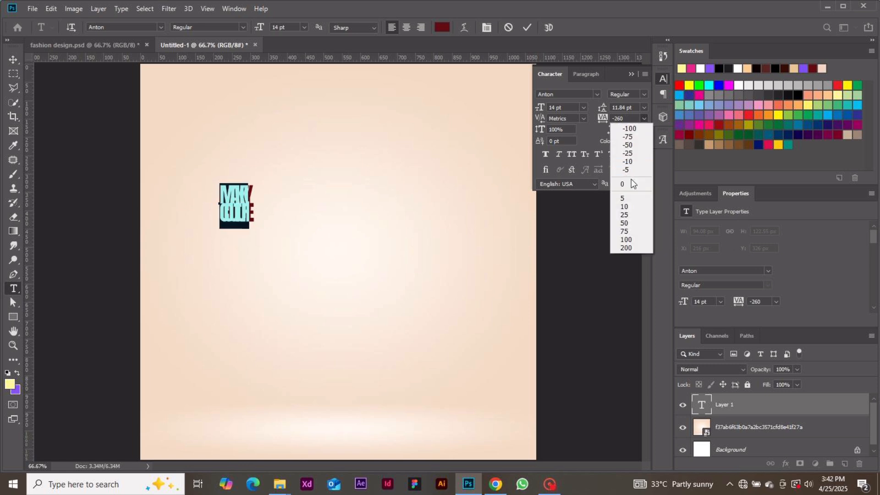
{"action": "left_click", "coordinate": [632, 184]}
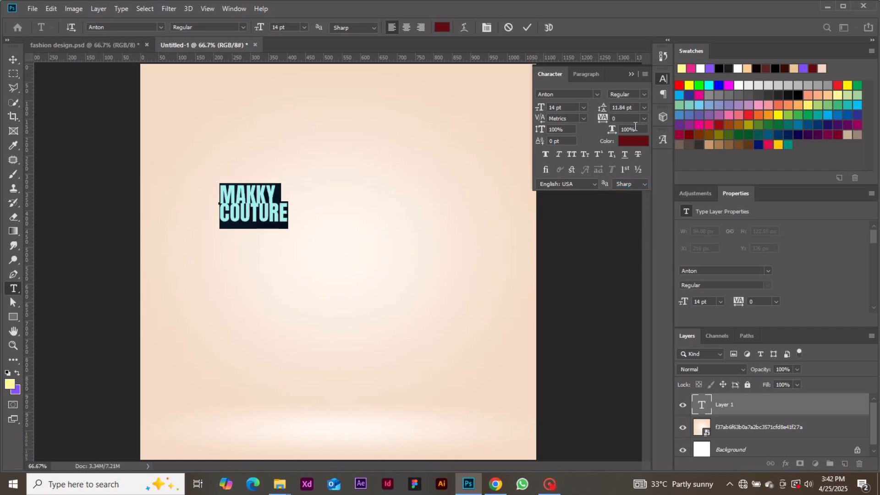
{"action": "left_click", "coordinate": [565, 108]}
{"action": "type", "text": "21"}
{"action": "key", "text": "Up"}
{"action": "key", "text": "Return"}
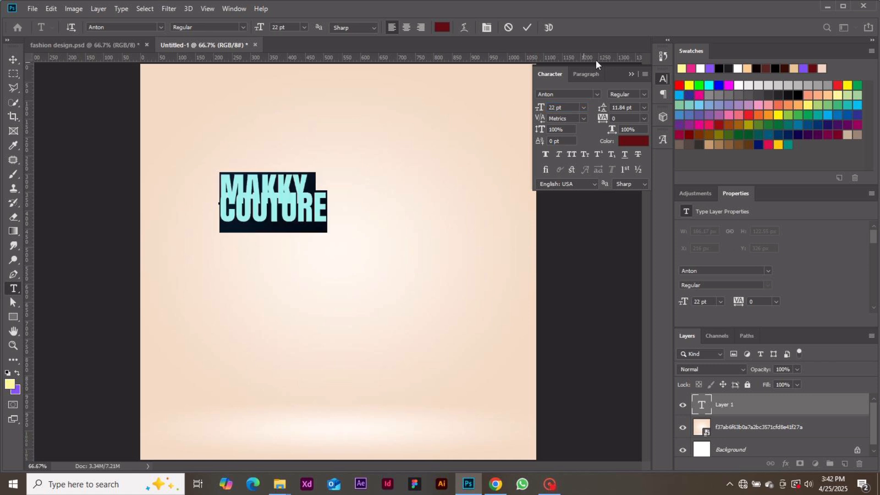
Step: Set the title's line spacing to 22 pt
{"action": "left_click", "coordinate": [644, 108]}
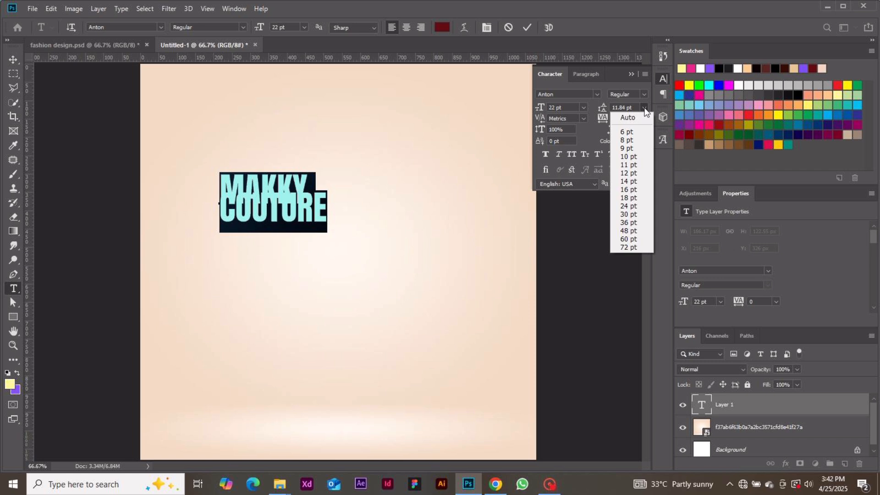
{"action": "left_click", "coordinate": [644, 108]}
{"action": "left_click", "coordinate": [643, 107]}
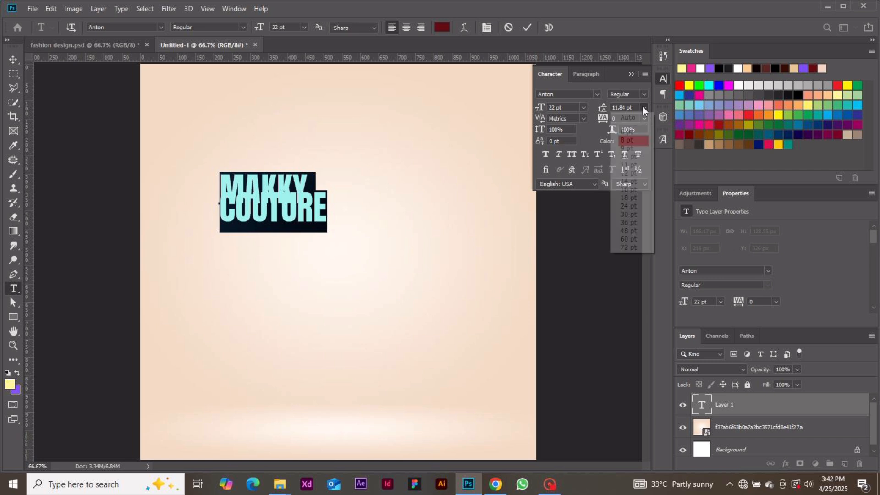
{"action": "left_click", "coordinate": [628, 198]}
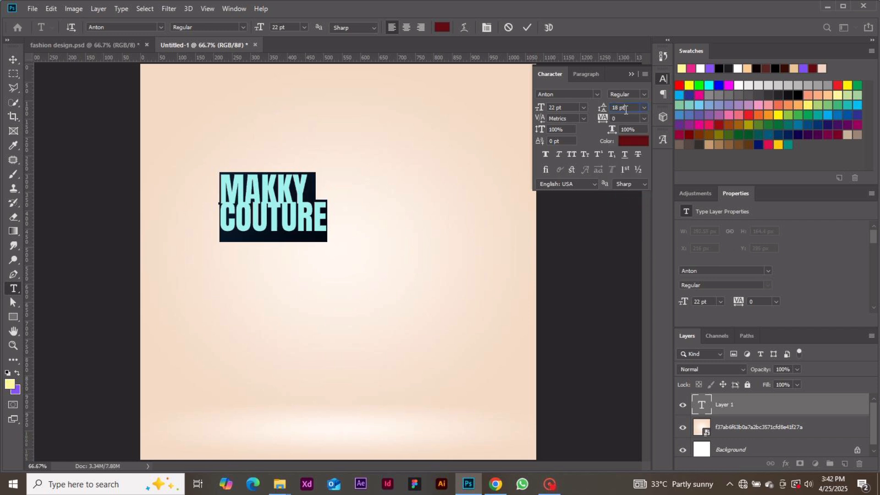
{"action": "key", "text": "Up"}
{"action": "key", "text": "Up"}
{"action": "key", "text": "Up"}
{"action": "key", "text": "Up"}
{"action": "key", "text": "Up"}
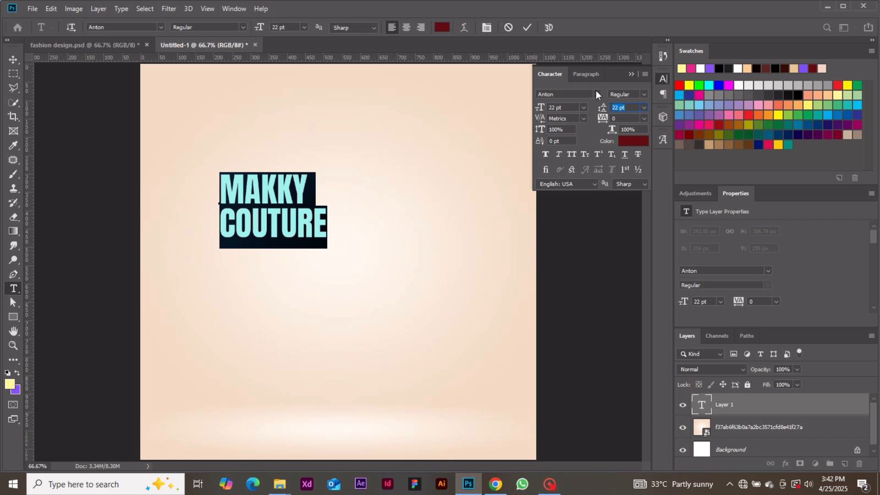
Step: Change the title font to Montserrat Bold and commit the text
{"action": "left_click", "coordinate": [597, 94]}
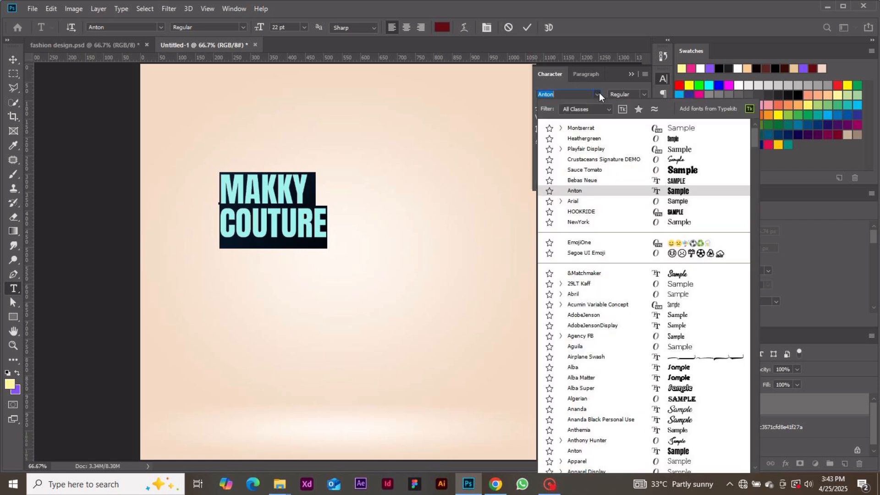
{"action": "left_click", "coordinate": [596, 128]}
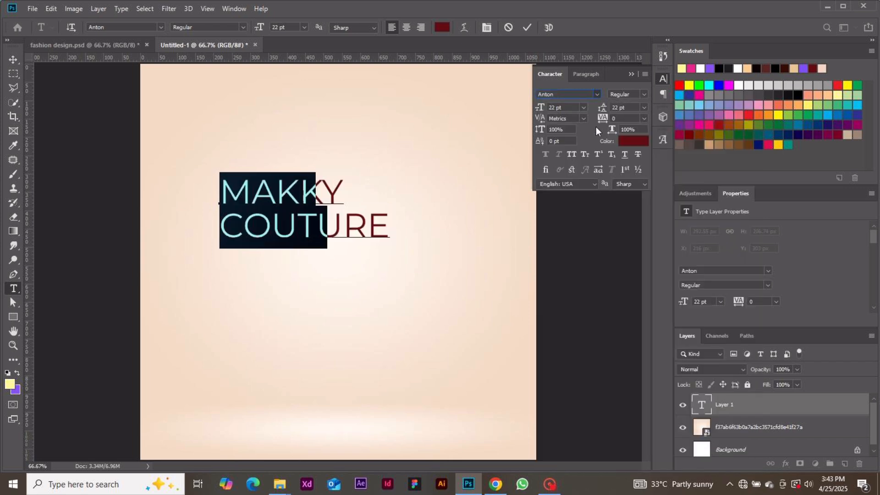
{"action": "left_click", "coordinate": [644, 94]}
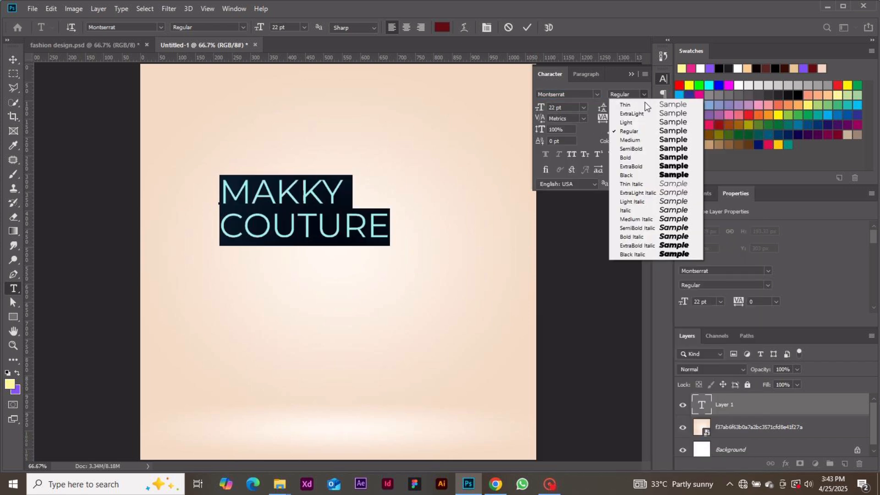
{"action": "left_click", "coordinate": [640, 157]}
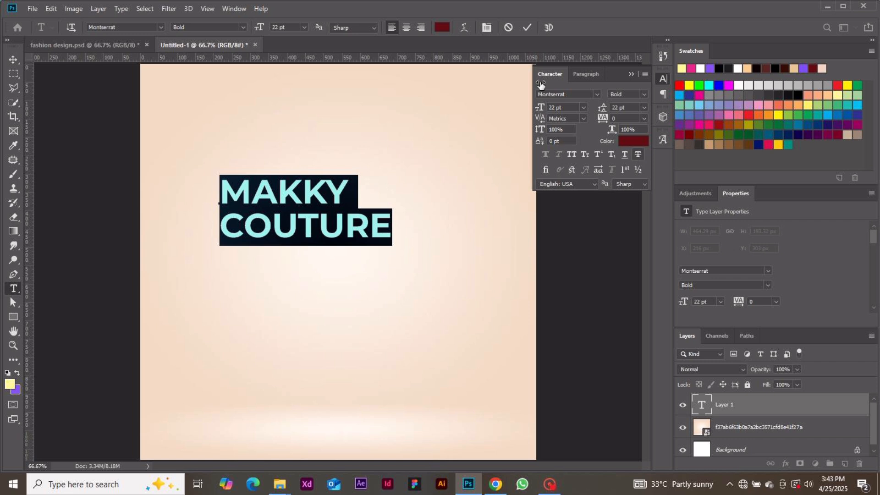
{"action": "left_click", "coordinate": [531, 27]}
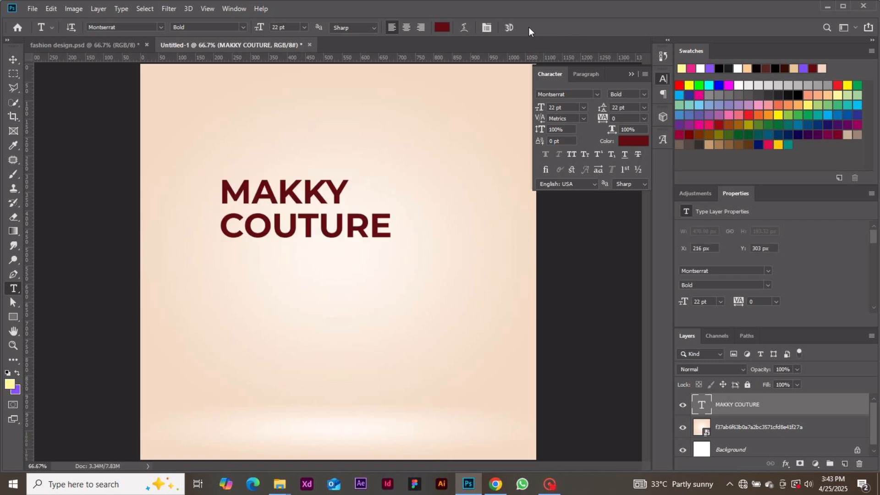
Step: Move the title up near the canvas's top-left corner
{"action": "left_click", "coordinate": [14, 59]}
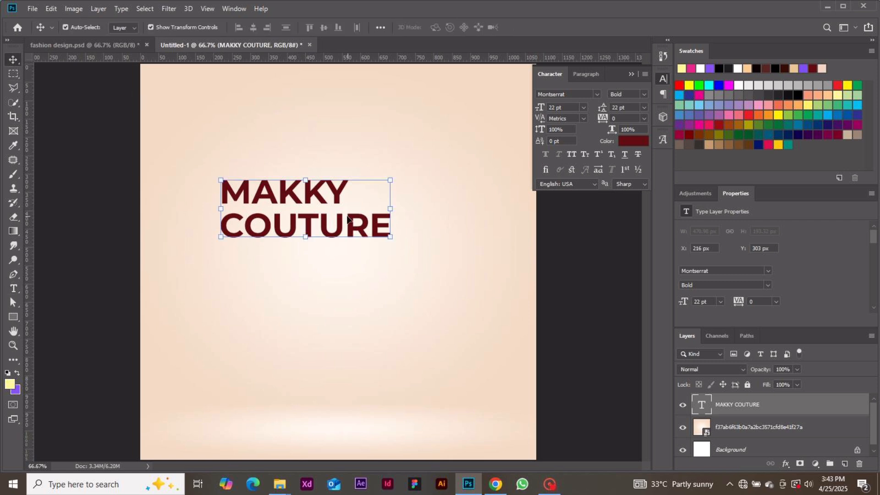
{"action": "left_click_drag", "start_coordinate": [344, 217], "coordinate": [293, 141]}
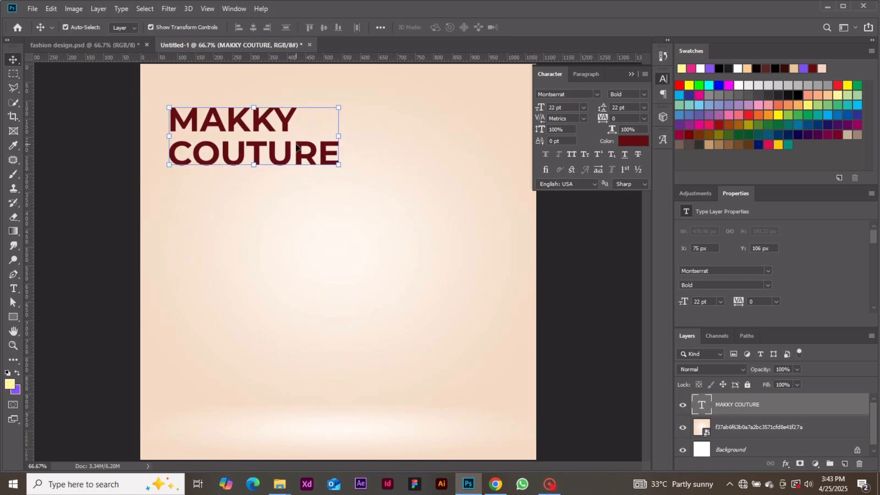
{"action": "double_click", "coordinate": [295, 142]}
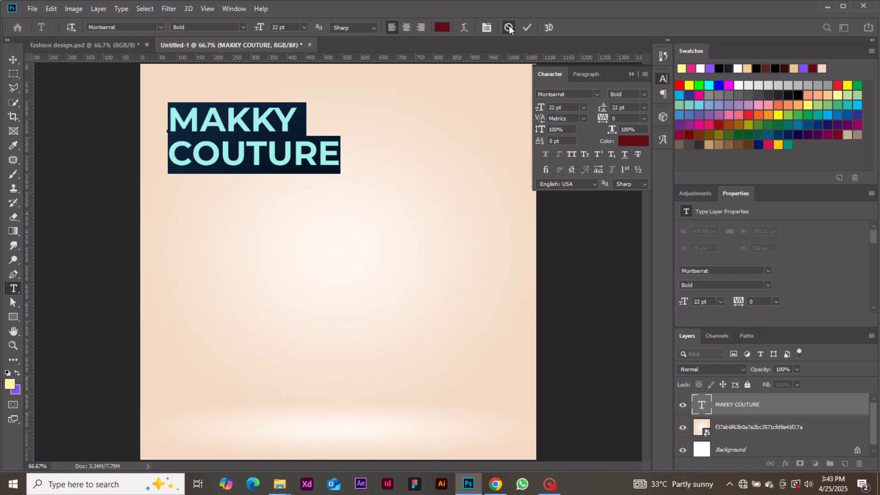
{"action": "left_click", "coordinate": [509, 28]}
{"action": "left_click_drag", "start_coordinate": [277, 161], "coordinate": [272, 157]}
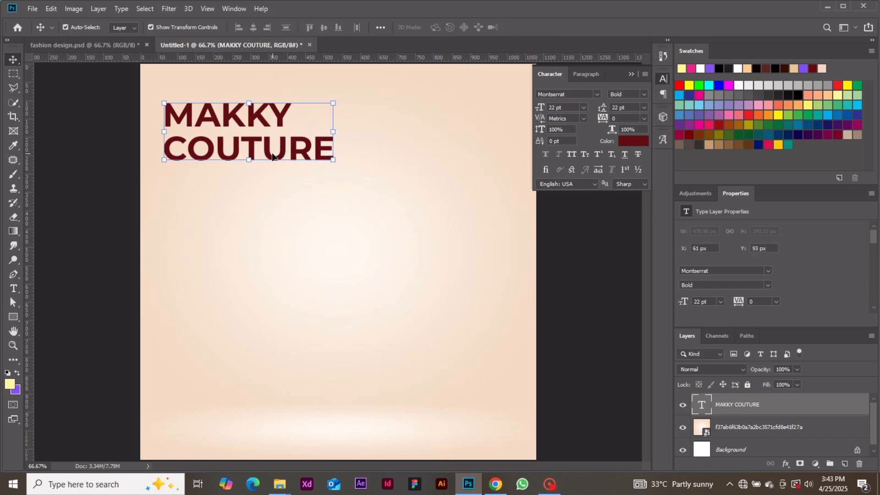
{"action": "left_click", "coordinate": [95, 202]}
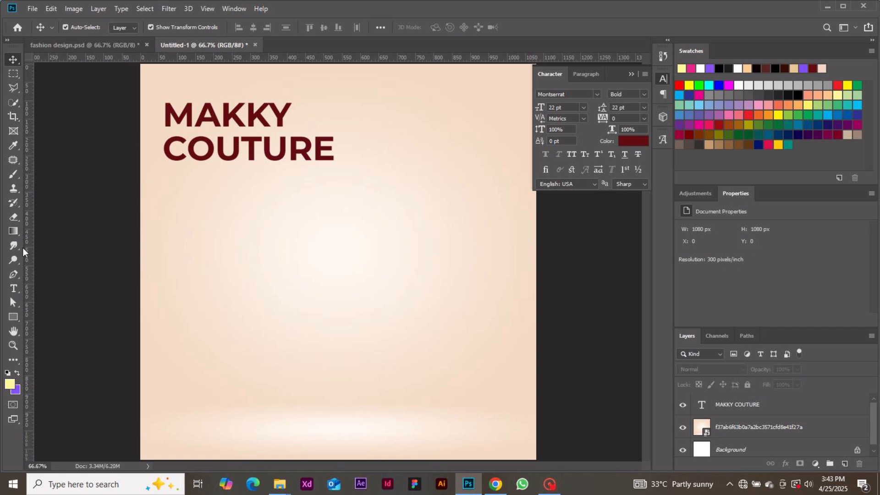
Step: Create a near-black 50 × 50 px spacer square snapped to the canvas's left edge
{"action": "left_click", "coordinate": [14, 314]}
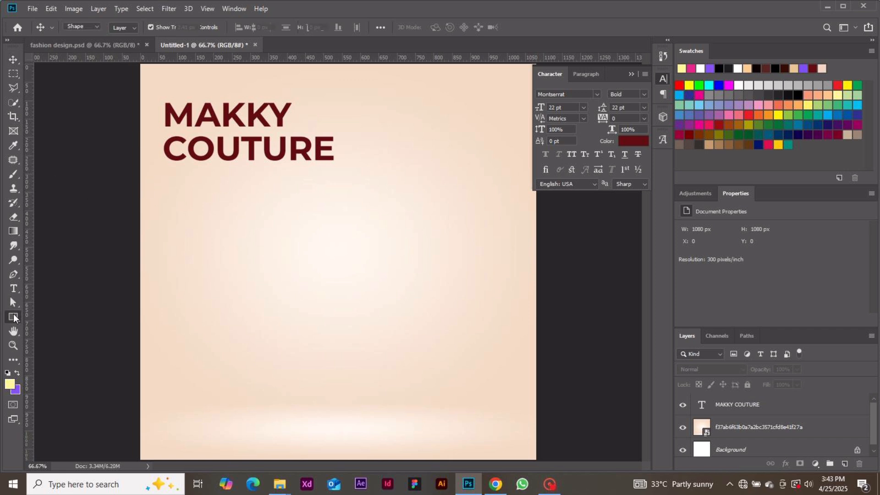
{"action": "left_click", "coordinate": [231, 222]}
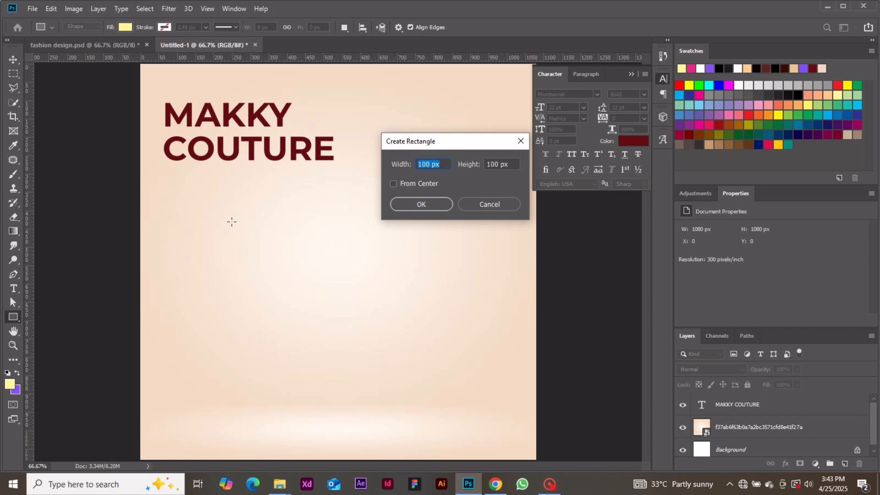
{"action": "type", "text": "50"}
{"action": "double_click", "coordinate": [493, 164]}
{"action": "type", "text": "50"}
{"action": "key", "text": "Return"}
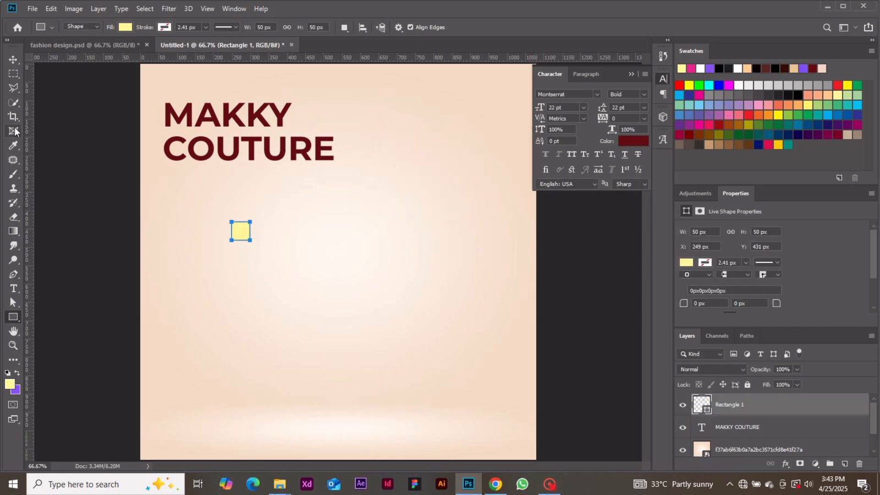
{"action": "left_click", "coordinate": [13, 60]}
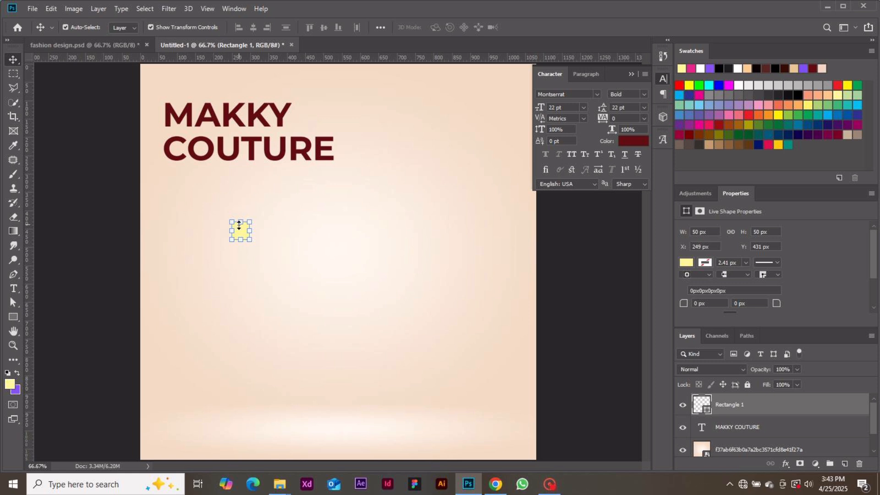
{"action": "left_click_drag", "start_coordinate": [238, 231], "coordinate": [149, 166]}
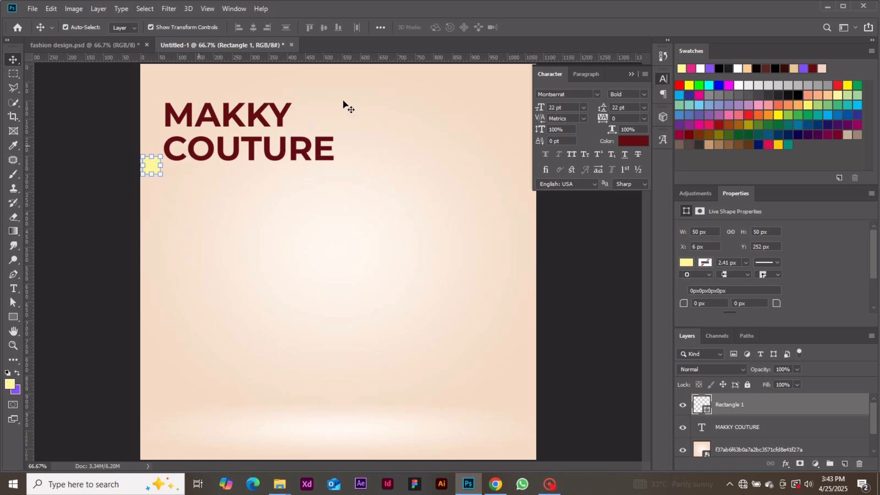
{"action": "double_click", "coordinate": [703, 402]}
{"action": "left_click", "coordinate": [587, 387]}
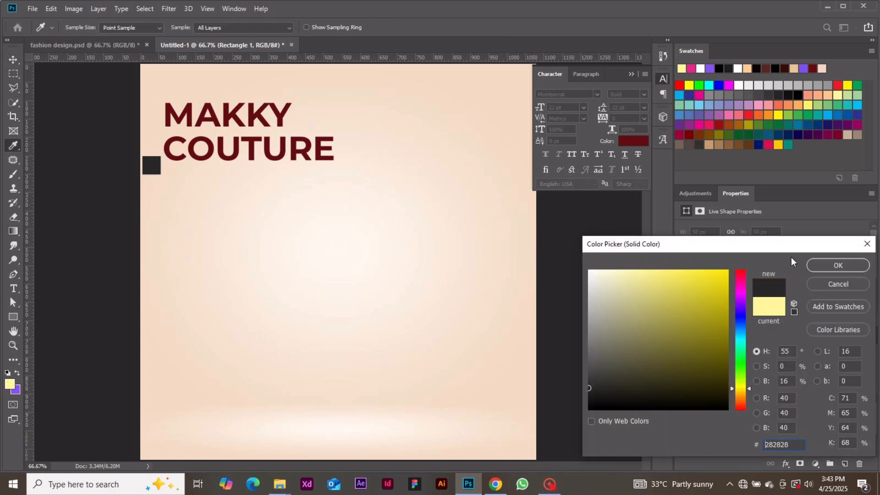
{"action": "left_click", "coordinate": [818, 264]}
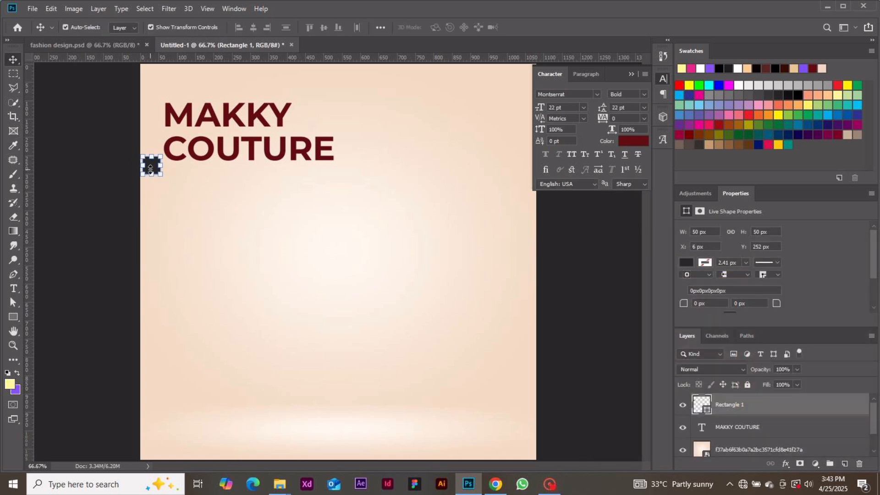
{"action": "left_click_drag", "start_coordinate": [148, 167], "coordinate": [147, 169]}
Step: Add a vertical guide at the square's right edge, then delete the square
{"action": "left_click_drag", "start_coordinate": [31, 181], "coordinate": [158, 192]}
{"action": "left_click", "coordinate": [96, 217]}
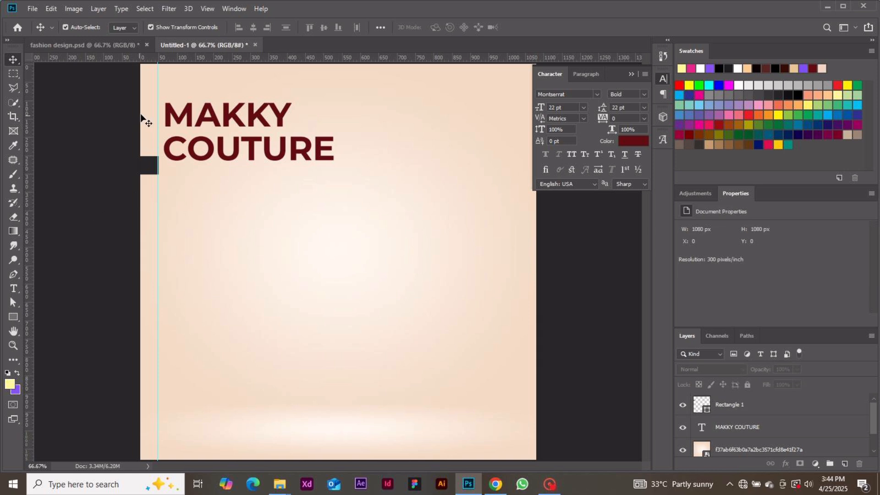
{"action": "left_click_drag", "start_coordinate": [157, 121], "coordinate": [159, 120]}
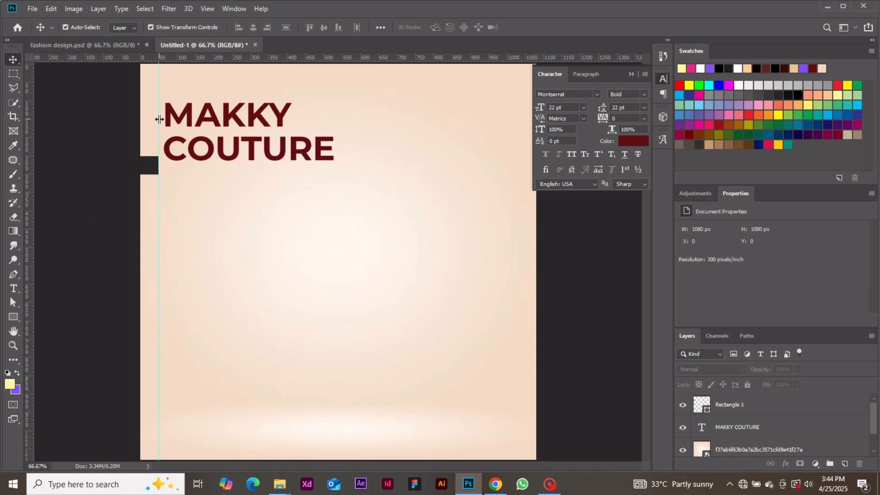
{"action": "left_click", "coordinate": [147, 160]}
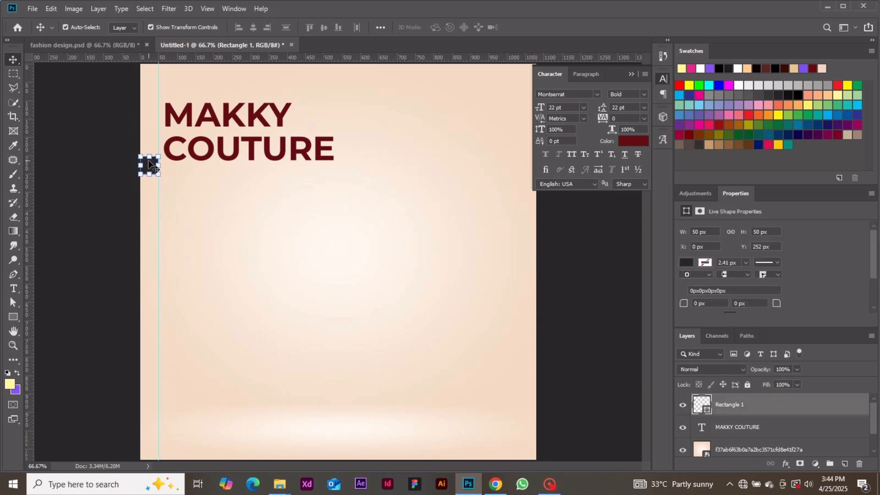
{"action": "key", "text": "Delete"}
Step: Align the MAKKY COUTURE title against the left margin guide
{"action": "left_click_drag", "start_coordinate": [208, 152], "coordinate": [202, 149]}
{"action": "key", "text": "Left"}
{"action": "key", "text": "Left"}
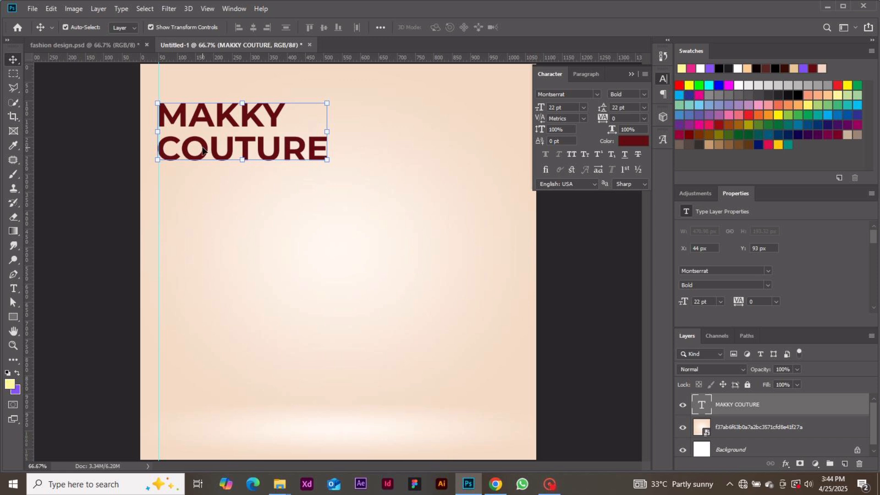
{"action": "left_click", "coordinate": [118, 205]}
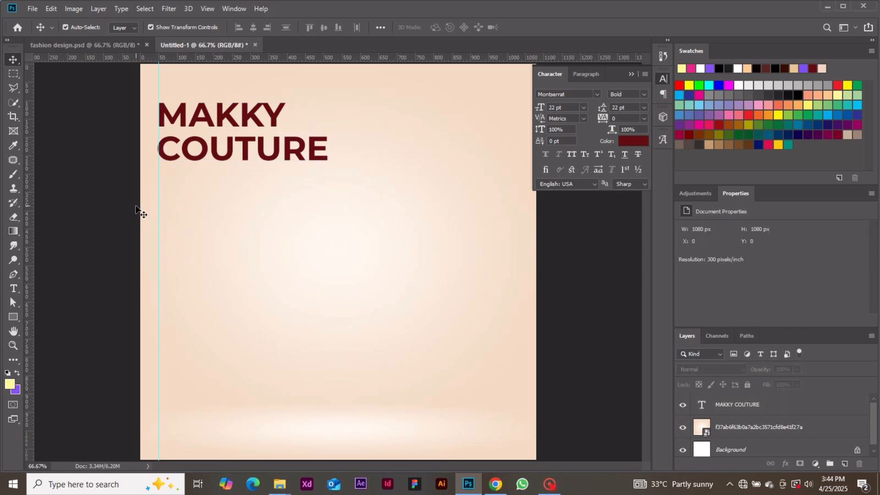
{"action": "left_click", "coordinate": [209, 155]}
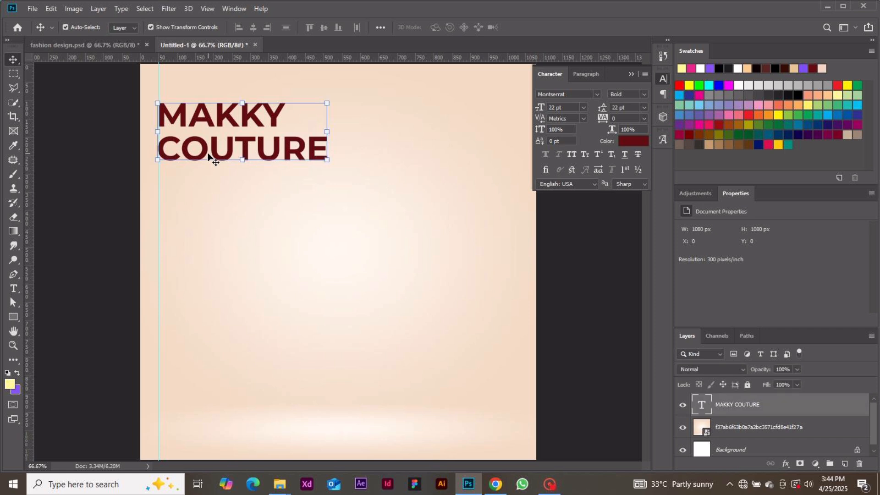
{"action": "left_click", "coordinate": [97, 175]}
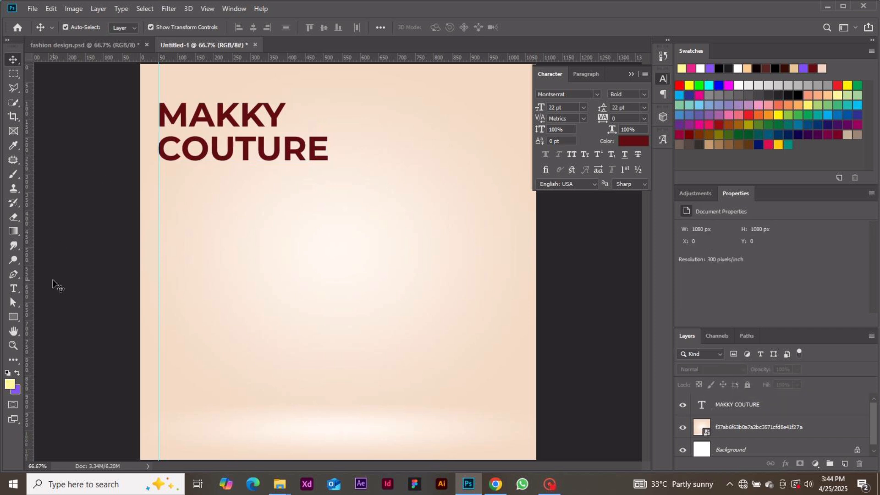
Step: Draw a large rectangle below the title
{"action": "left_click", "coordinate": [14, 316]}
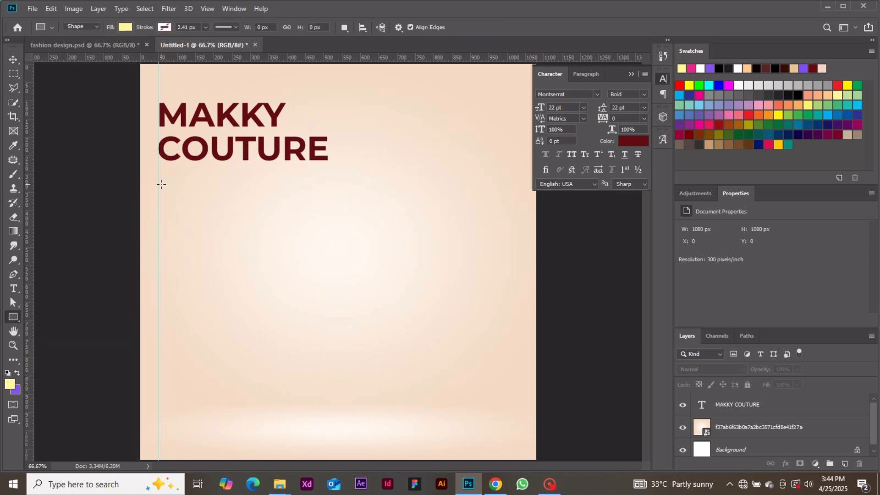
{"action": "left_click_drag", "start_coordinate": [156, 183], "coordinate": [353, 293]}
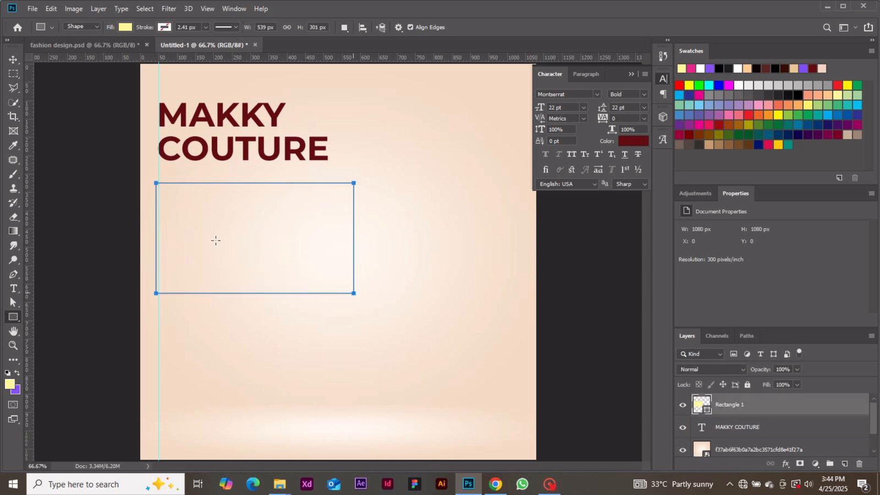
{"action": "left_click", "coordinate": [13, 62]}
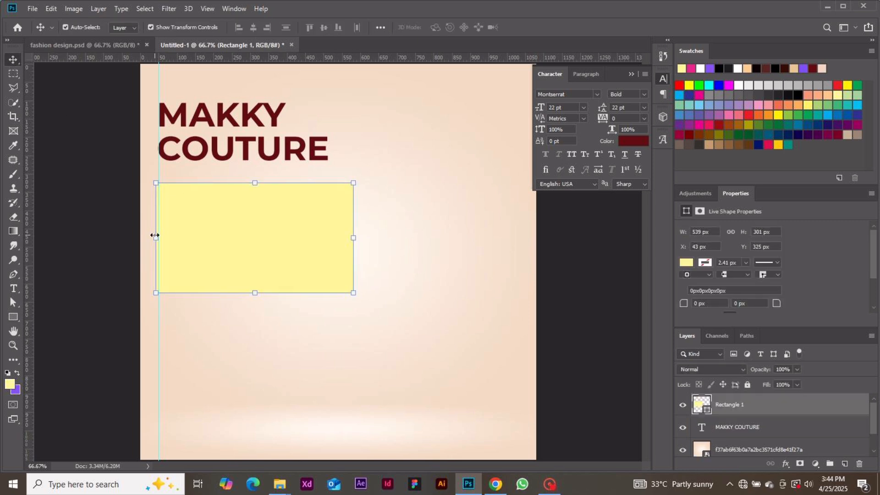
{"action": "left_click_drag", "start_coordinate": [155, 236], "coordinate": [158, 235]}
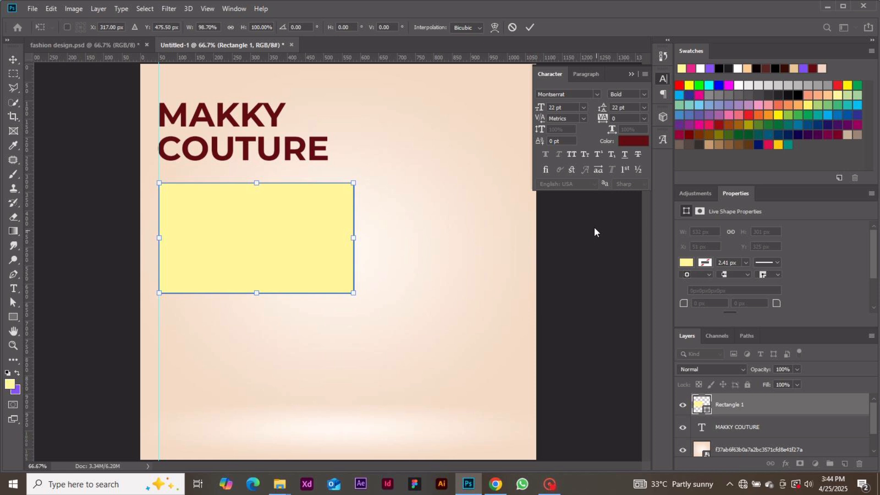
{"action": "left_click", "coordinate": [530, 28]}
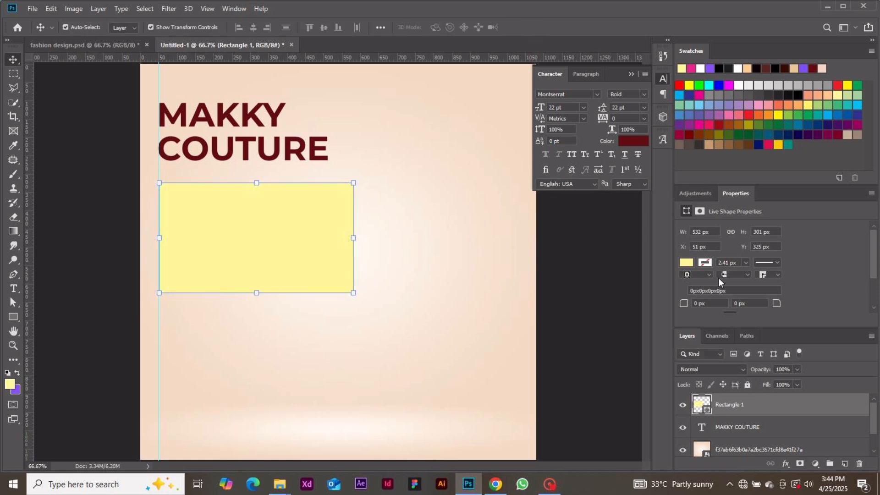
Step: Resize the rectangle to 550 × 239 px
{"action": "left_click", "coordinate": [714, 234]}
{"action": "type", "text": "550"}
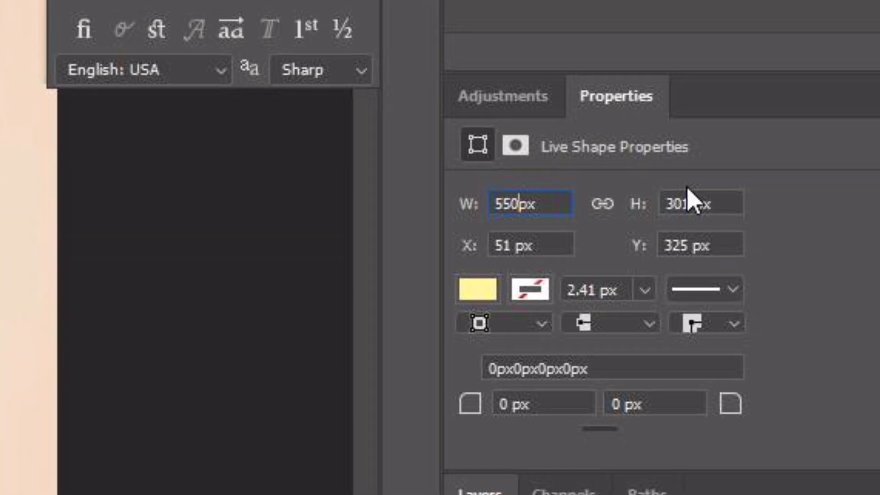
{"action": "left_click", "coordinate": [691, 202]}
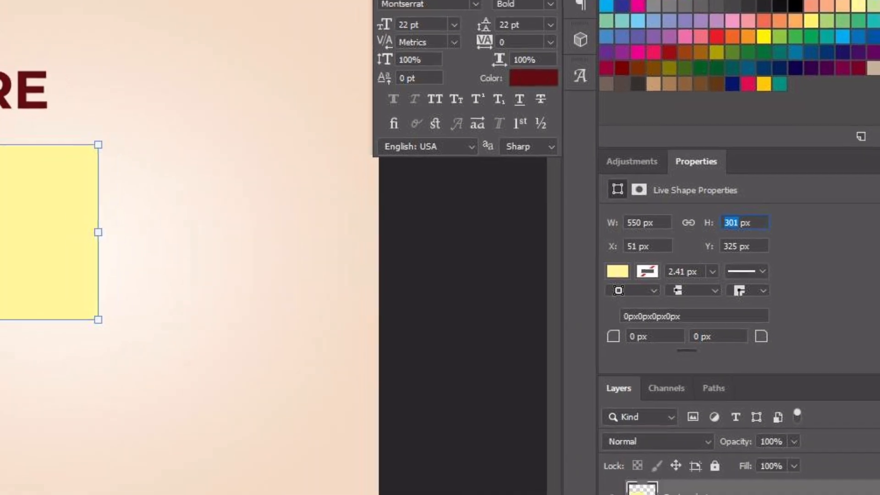
{"action": "type", "text": "239"}
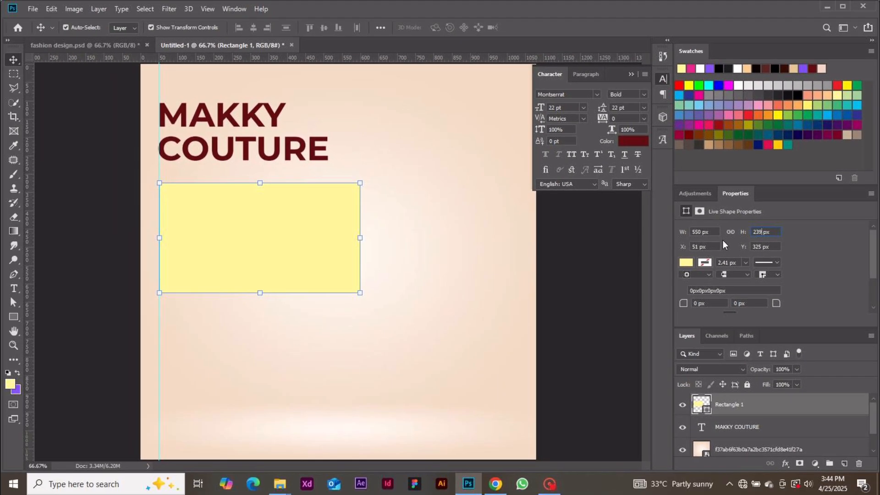
{"action": "key", "text": "Return"}
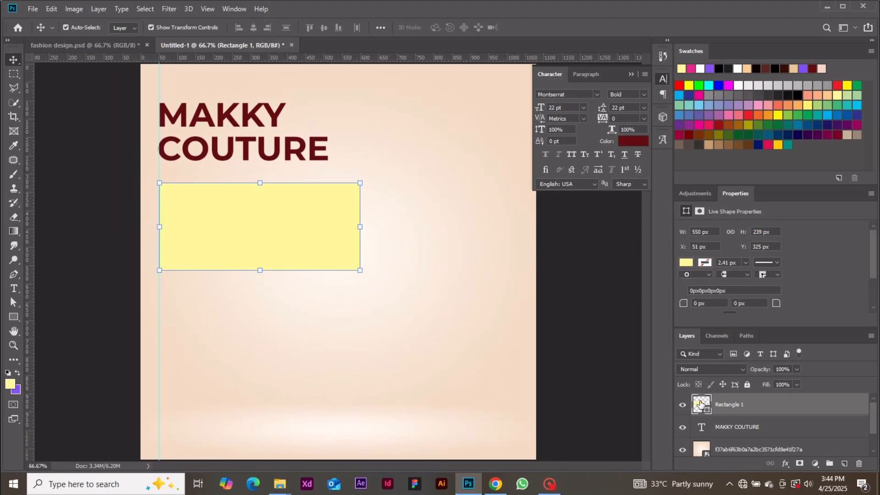
Step: Fill the rectangle with the title's dark red and round its corners to 12 px
{"action": "double_click", "coordinate": [700, 403]}
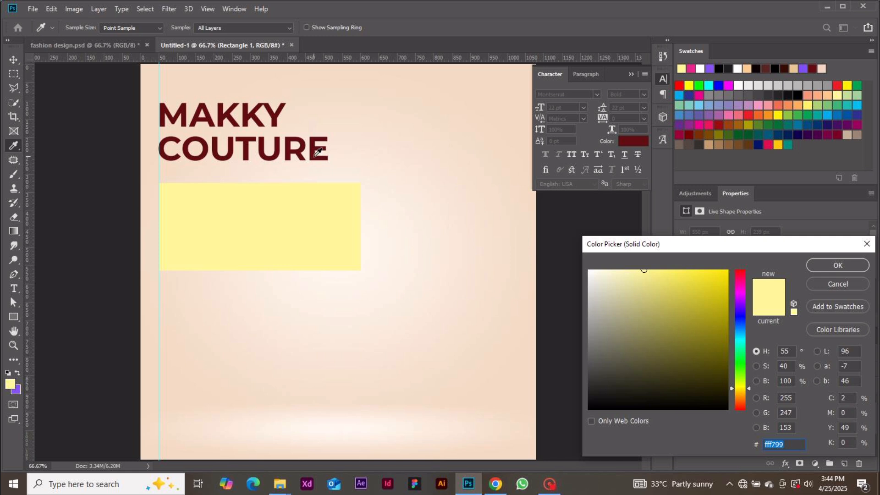
{"action": "left_click", "coordinate": [315, 156]}
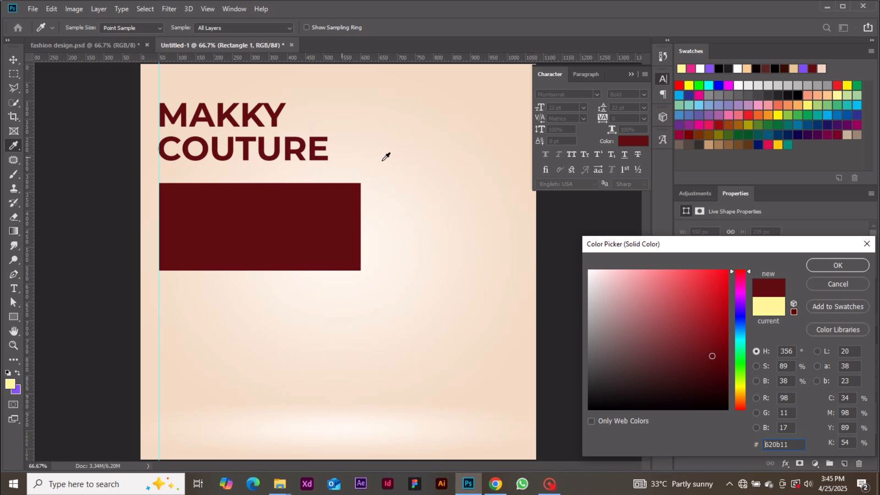
{"action": "left_click", "coordinate": [825, 266]}
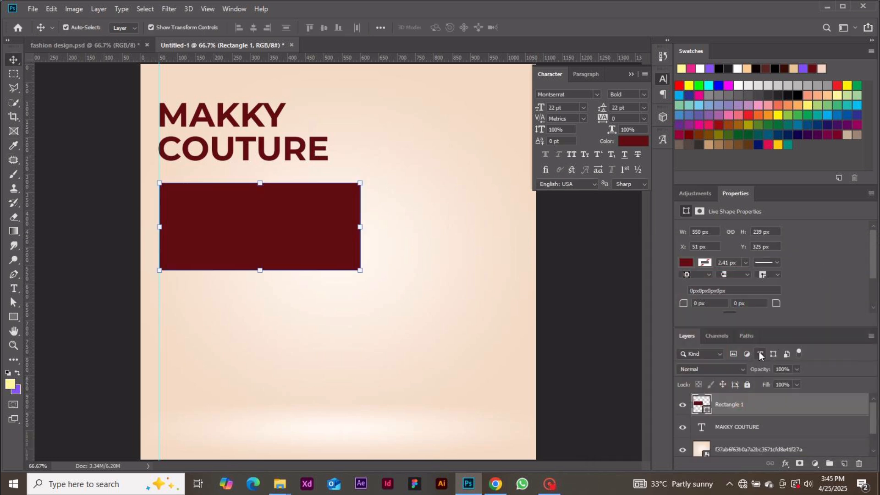
{"action": "left_click", "coordinate": [693, 305]}
{"action": "type", "text": "12"}
{"action": "key", "text": "Return"}
{"action": "left_click", "coordinate": [108, 295]}
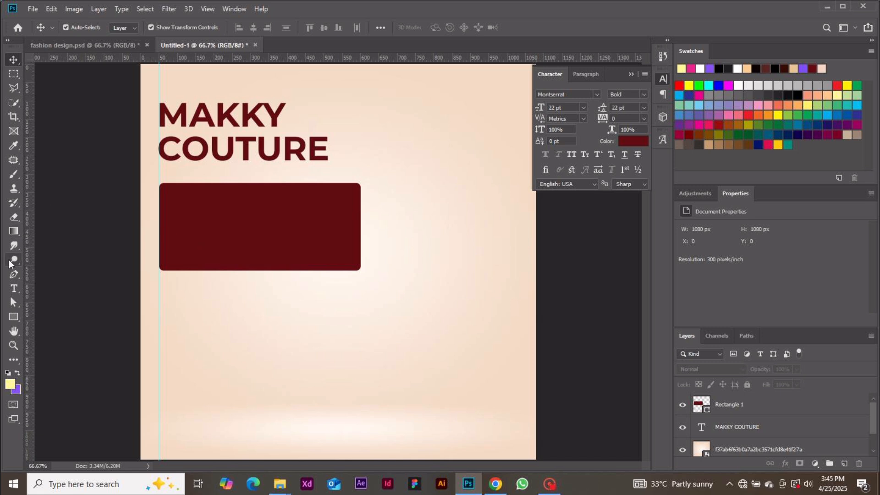
Step: Draw a 215 × 52 px box over the red panel's top edge
{"action": "left_click", "coordinate": [14, 316]}
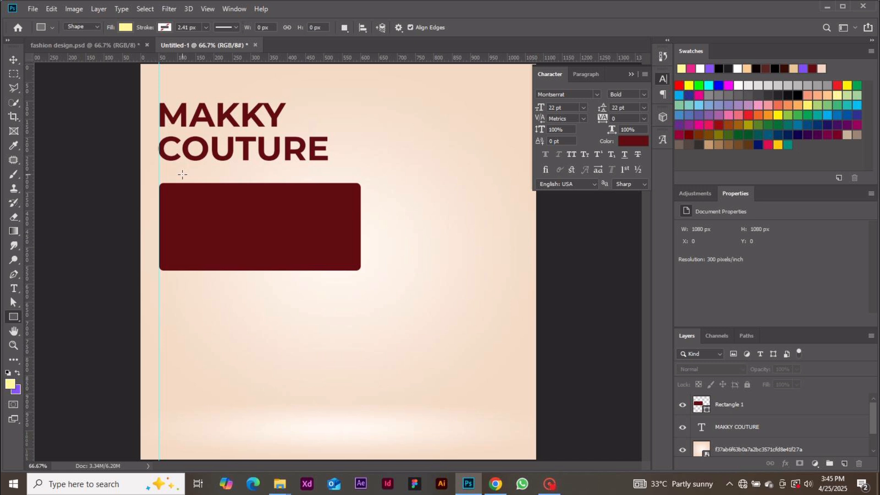
{"action": "left_click_drag", "start_coordinate": [178, 175], "coordinate": [239, 195]}
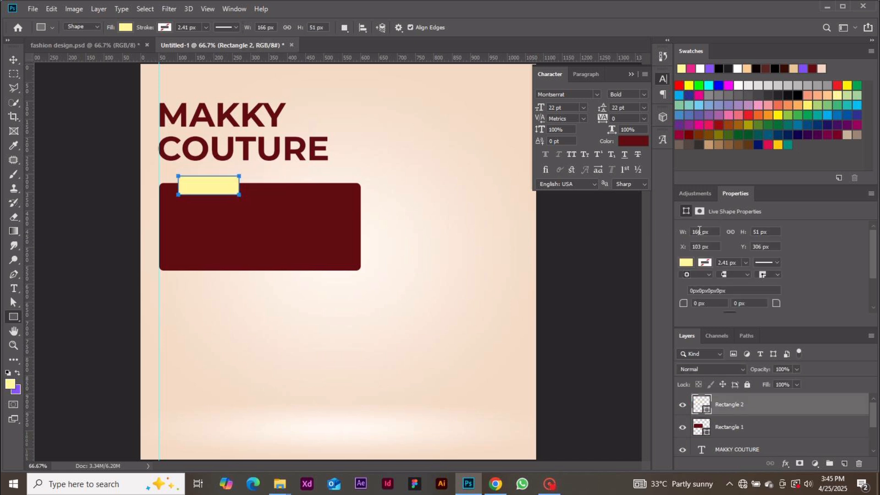
{"action": "double_click", "coordinate": [702, 231]}
{"action": "type", "text": "215"}
{"action": "key", "text": "Tab"}
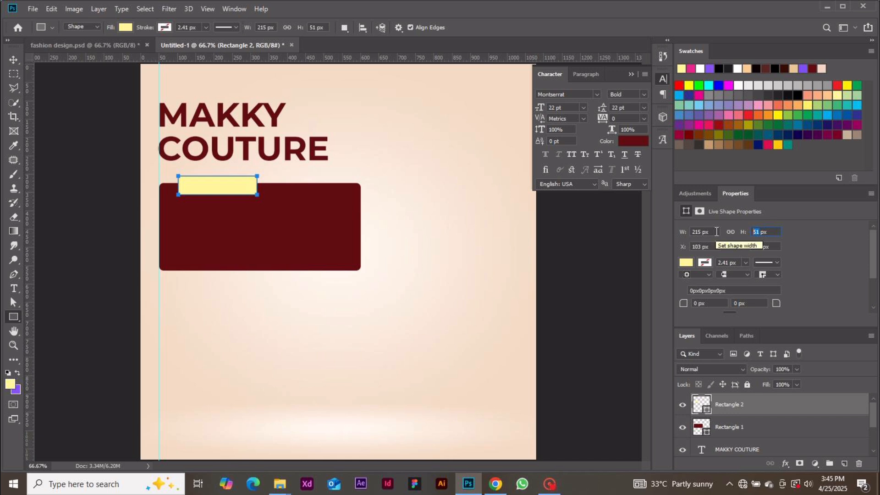
{"action": "type", "text": "52"}
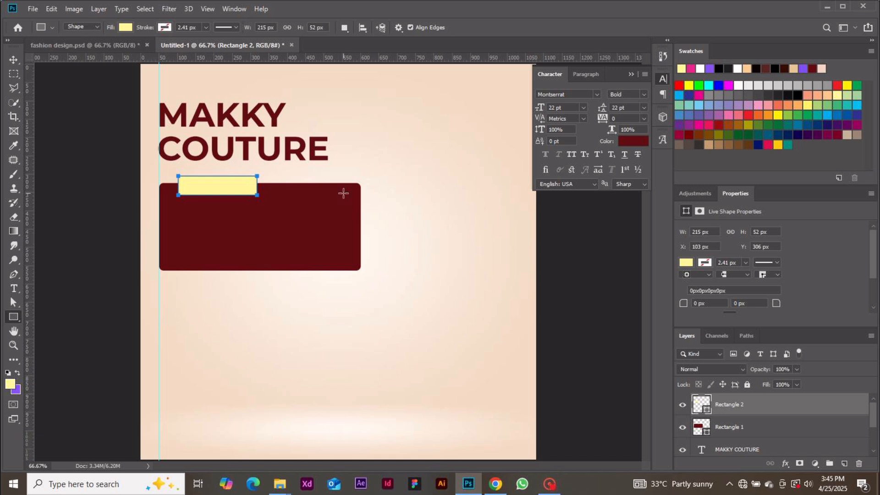
Step: Fill the small box white and give it 8 px rounded corners
{"action": "double_click", "coordinate": [702, 402]}
{"action": "left_click_drag", "start_coordinate": [604, 287], "coordinate": [565, 262]}
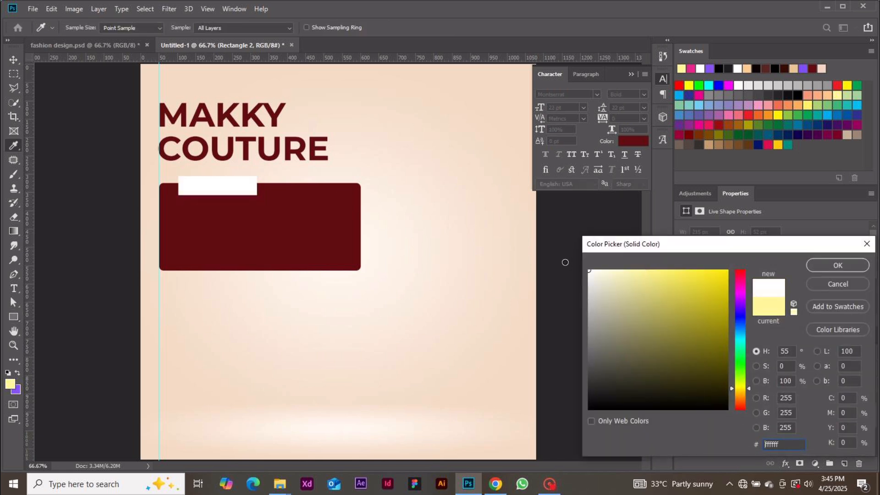
{"action": "left_click", "coordinate": [813, 264]}
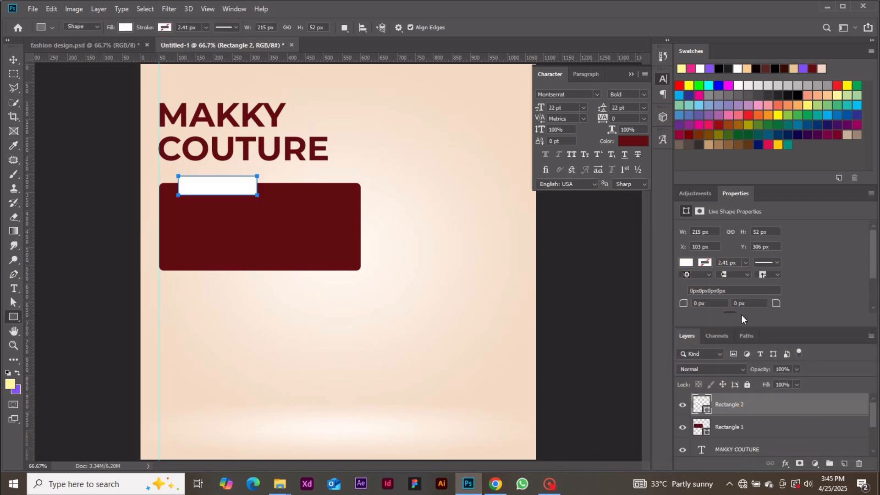
{"action": "left_click", "coordinate": [718, 303]}
{"action": "type", "text": "1"}
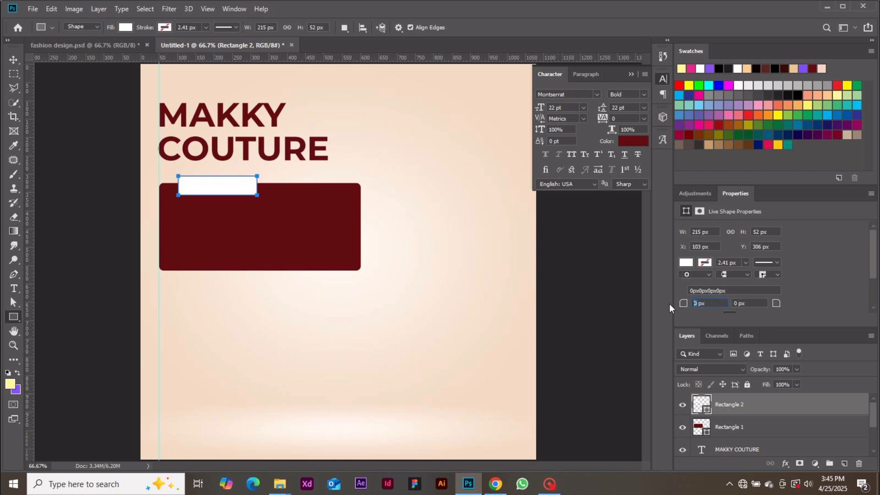
{"action": "type", "text": "2"}
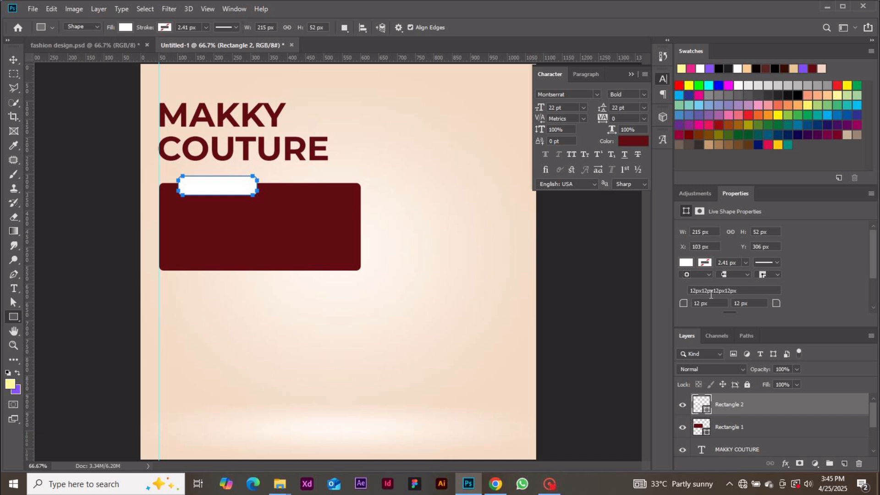
{"action": "double_click", "coordinate": [700, 302]}
{"action": "type", "text": "8"}
{"action": "key", "text": "Return"}
{"action": "left_click", "coordinate": [14, 59]}
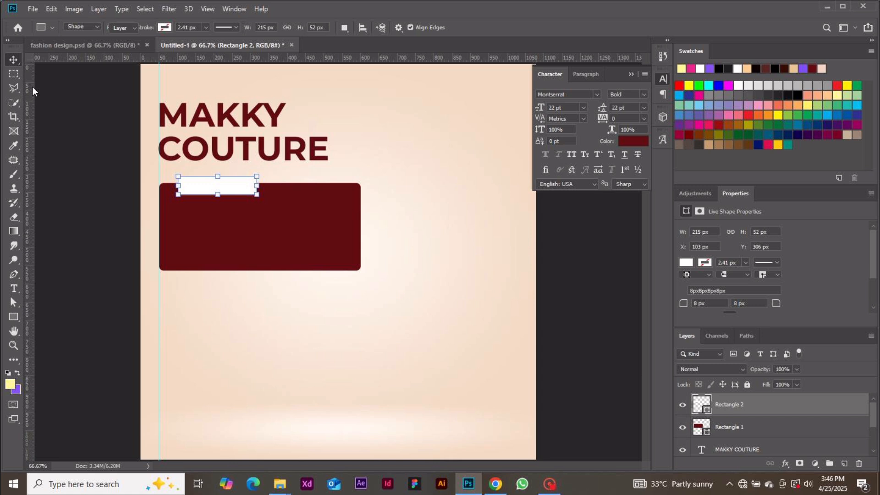
{"action": "left_click", "coordinate": [55, 122]}
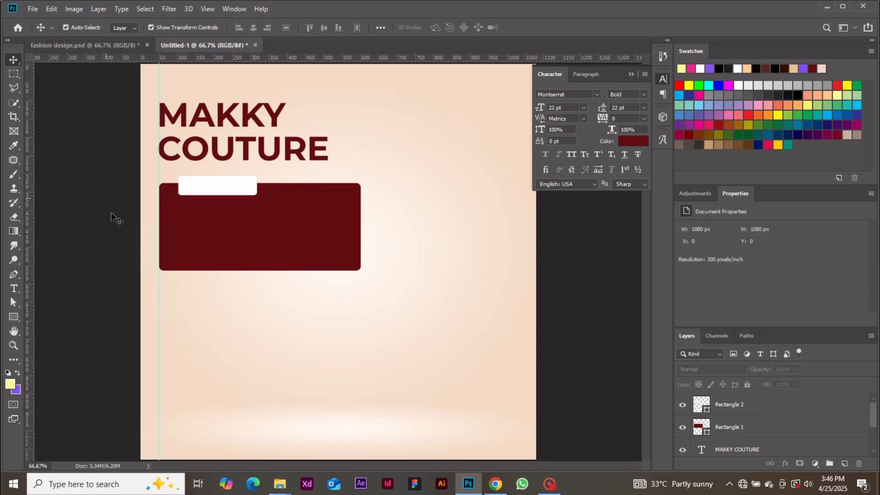
{"action": "left_click", "coordinate": [244, 193]}
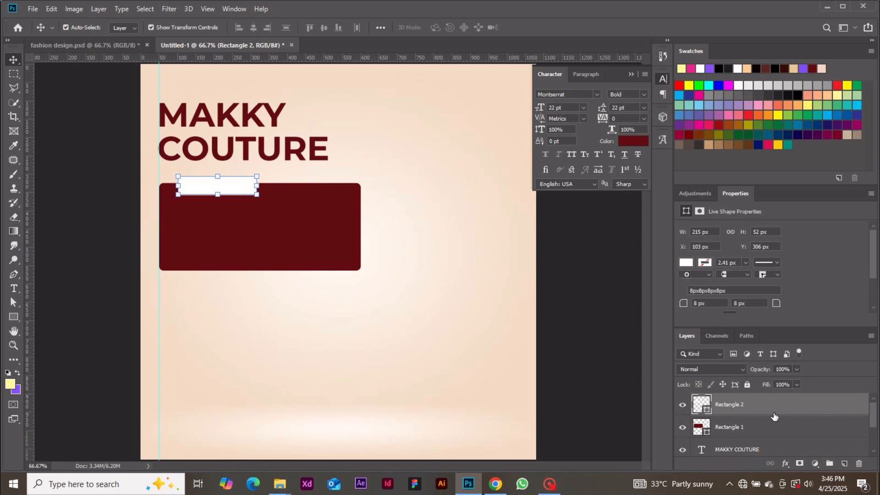
Step: In the white box's Blending Options, enable Drop Shadow with distance 2, spread 8%, size 8 px
{"action": "right_click", "coordinate": [827, 404]}
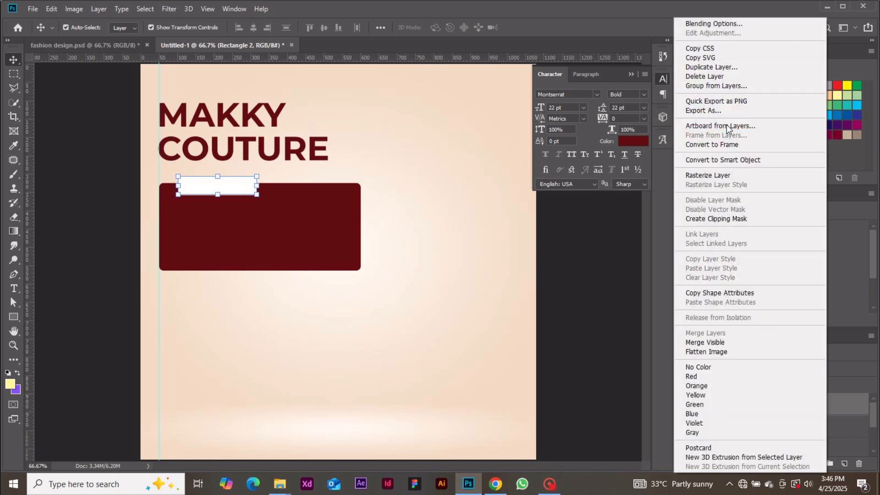
{"action": "left_click", "coordinate": [744, 27]}
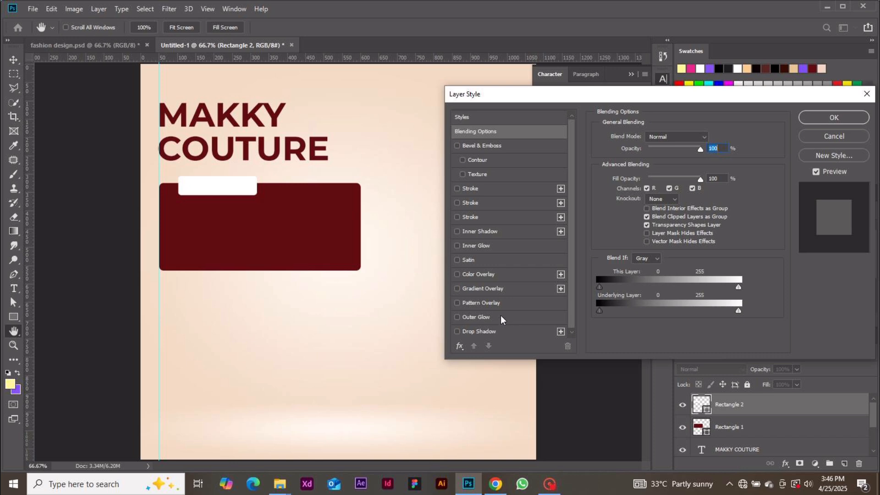
{"action": "left_click", "coordinate": [485, 330]}
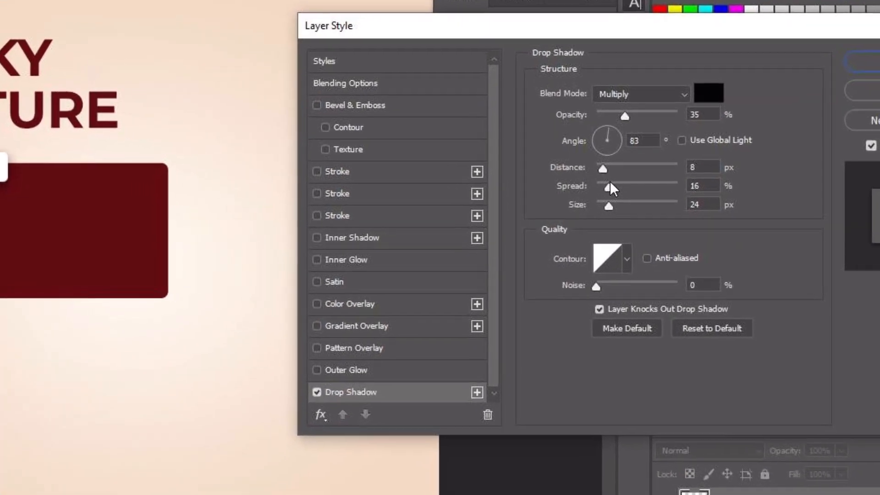
{"action": "left_click_drag", "start_coordinate": [593, 180], "coordinate": [586, 203]}
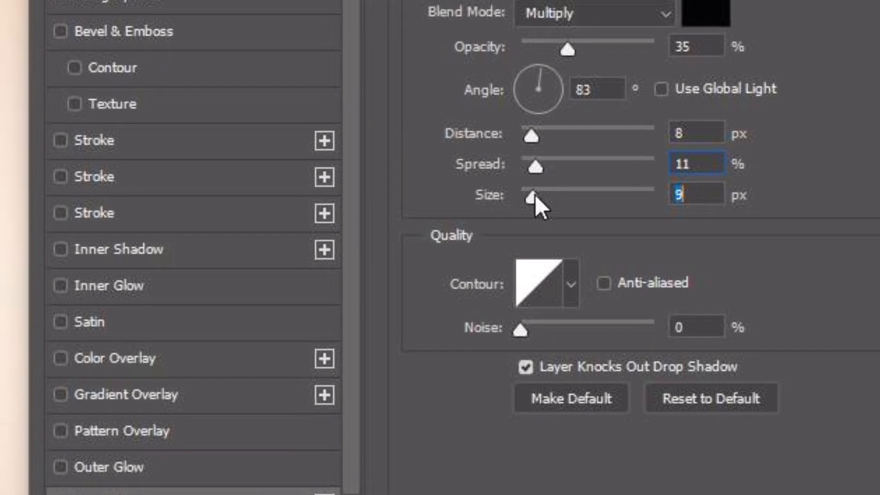
{"action": "left_click_drag", "start_coordinate": [534, 195], "coordinate": [533, 194]}
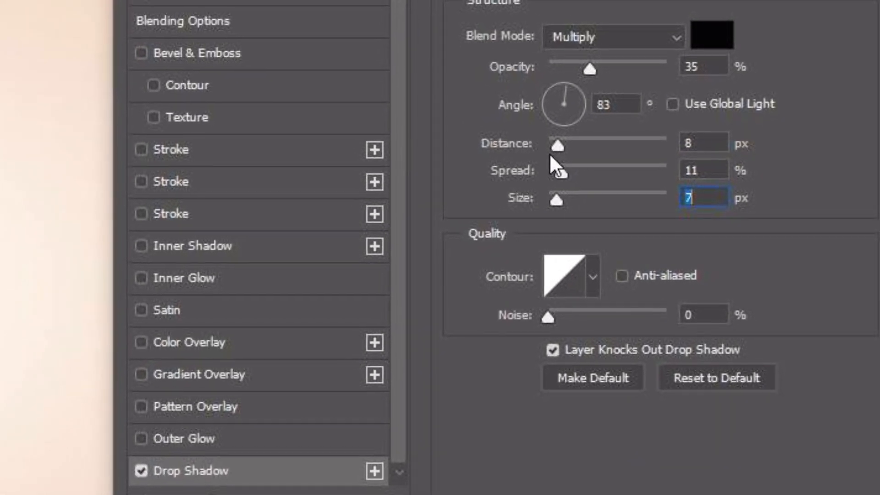
{"action": "left_click_drag", "start_coordinate": [560, 146], "coordinate": [587, 197]}
{"action": "left_click", "coordinate": [575, 194]}
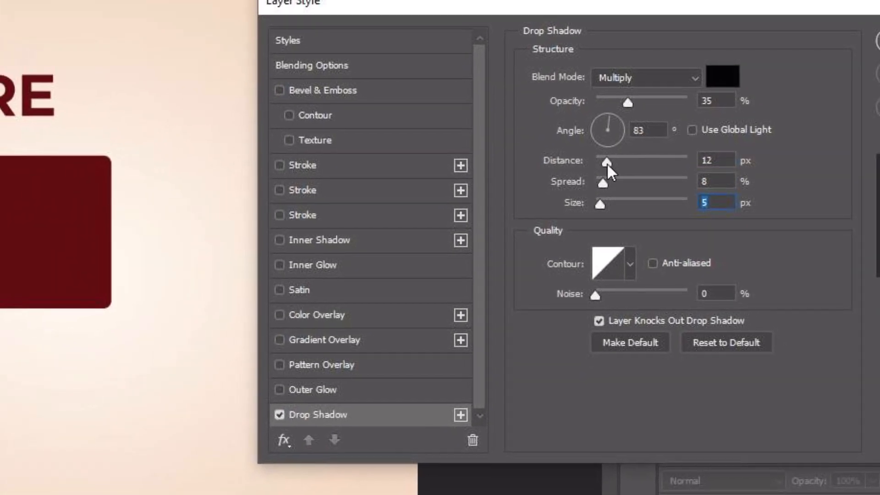
{"action": "left_click_drag", "start_coordinate": [598, 158], "coordinate": [602, 164]}
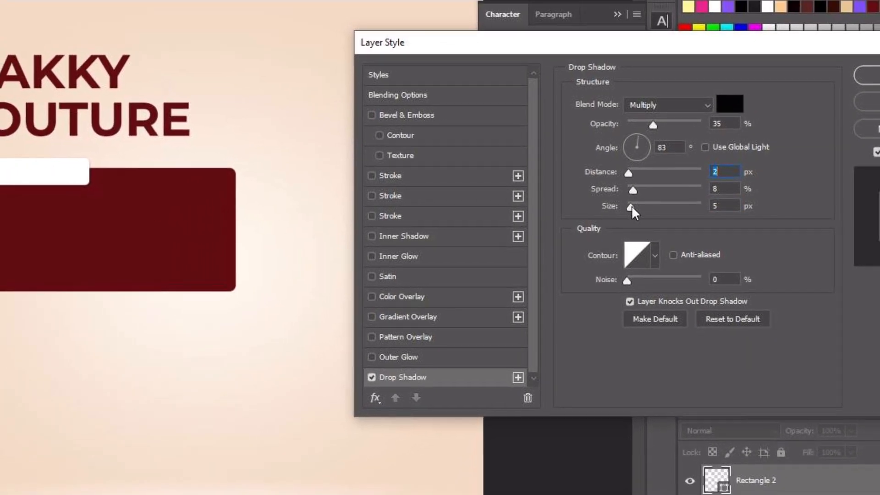
{"action": "left_click_drag", "start_coordinate": [635, 207], "coordinate": [638, 208]}
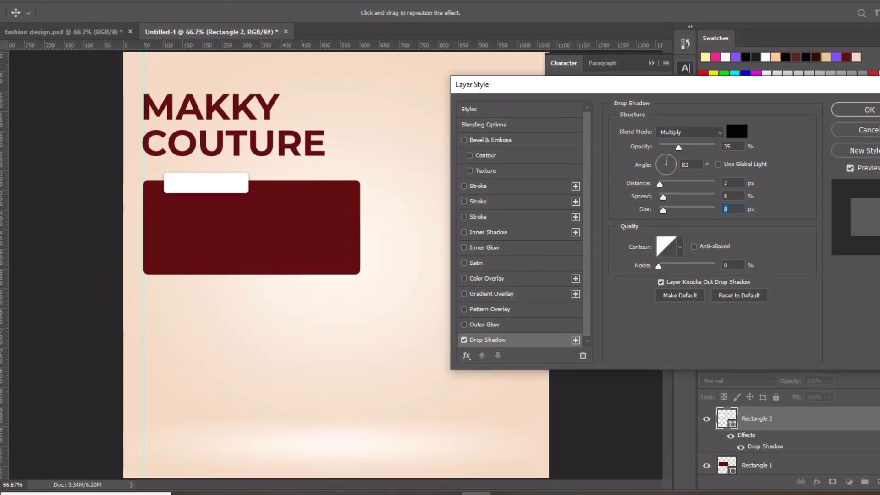
{"action": "key", "text": "Return"}
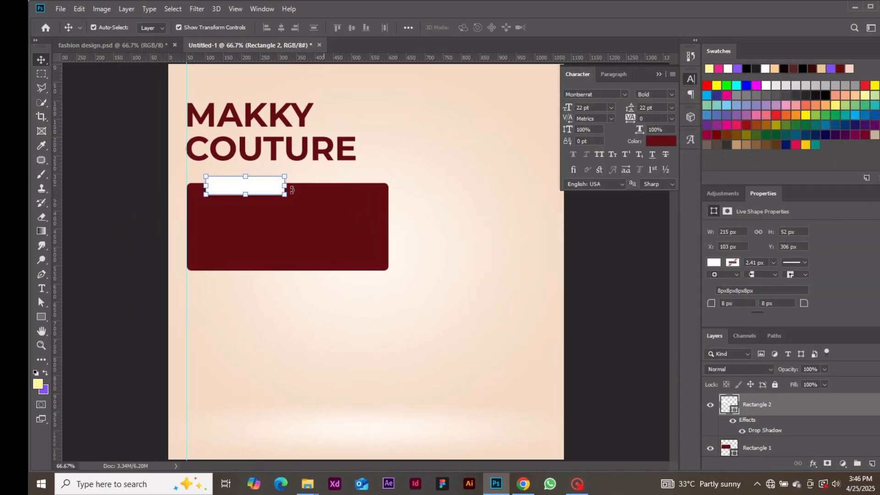
Step: Add a text layer typed 'STYLEES' inside the maroon box
{"action": "left_click_drag", "start_coordinate": [272, 187], "coordinate": [271, 187]}
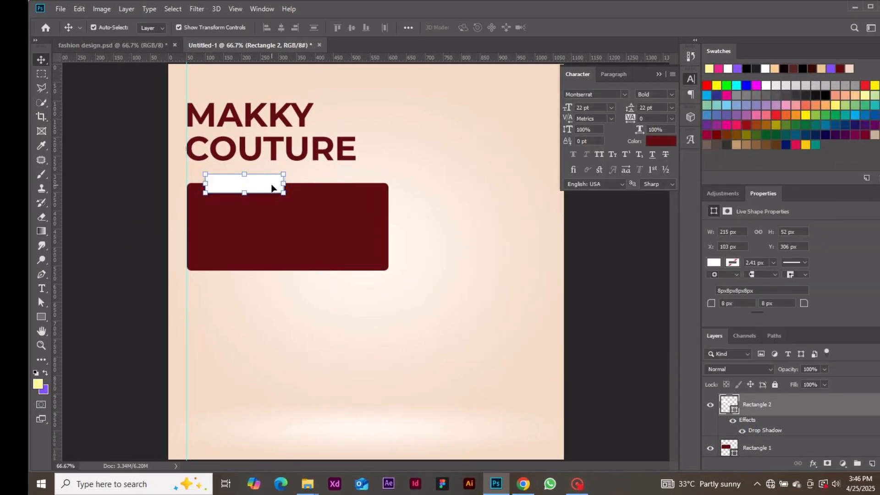
{"action": "left_click", "coordinate": [324, 325]}
{"action": "key", "text": "t"}
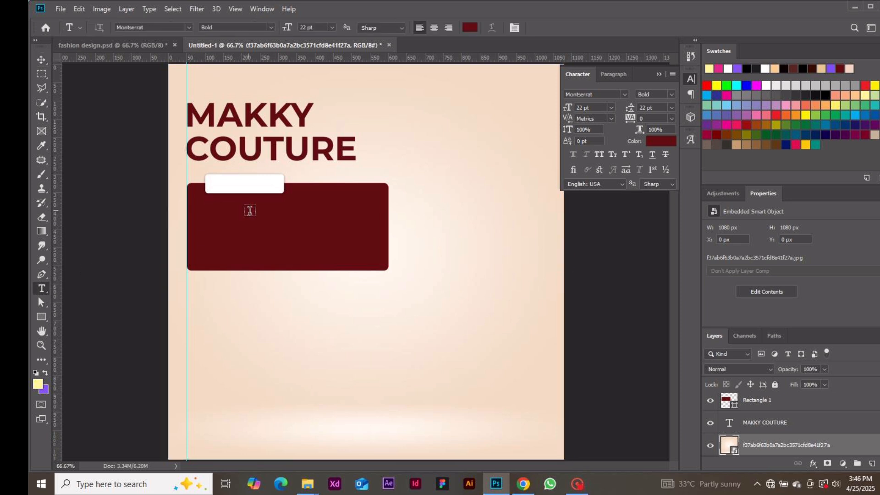
{"action": "left_click", "coordinate": [254, 243]}
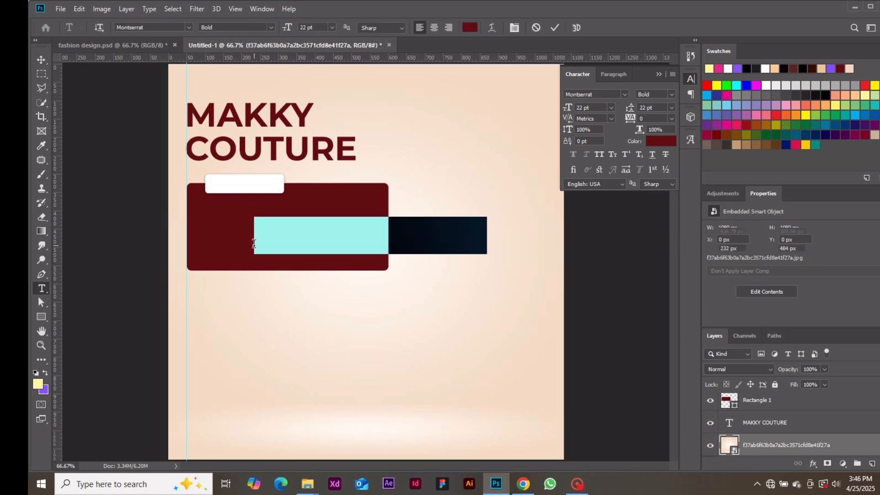
{"action": "type", "text": "STYLE"}
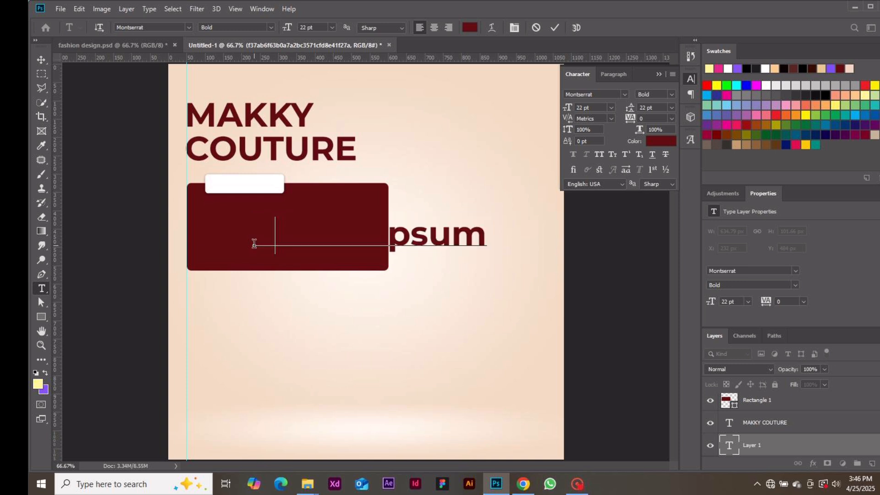
{"action": "type", "text": "ES"}
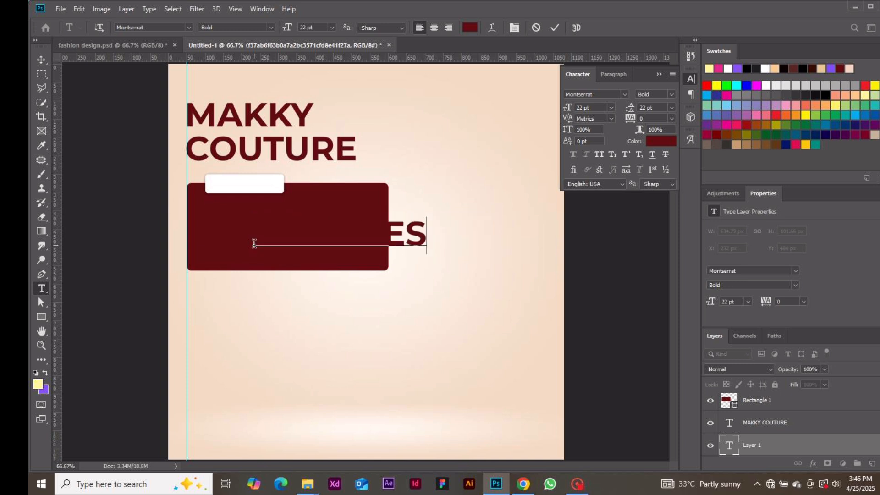
Step: Make the label text white at 7.43 pt and commit it
{"action": "key", "text": "ctrl+a"}
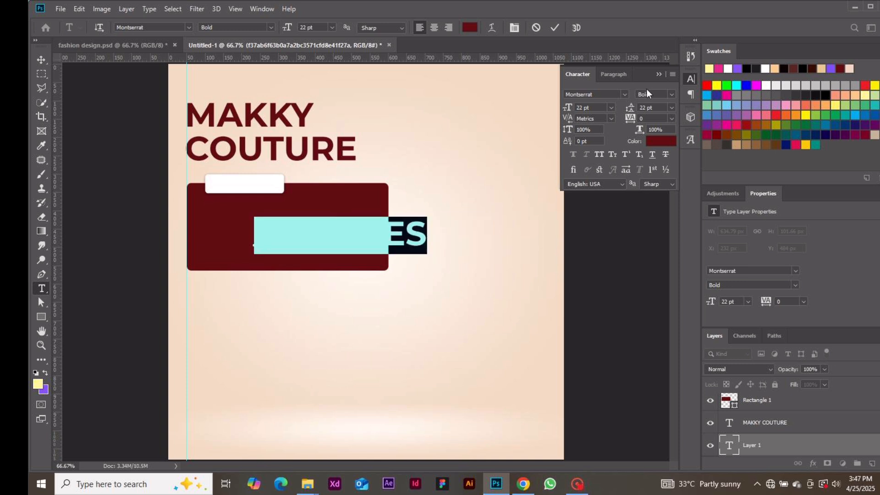
{"action": "left_click", "coordinate": [656, 143]}
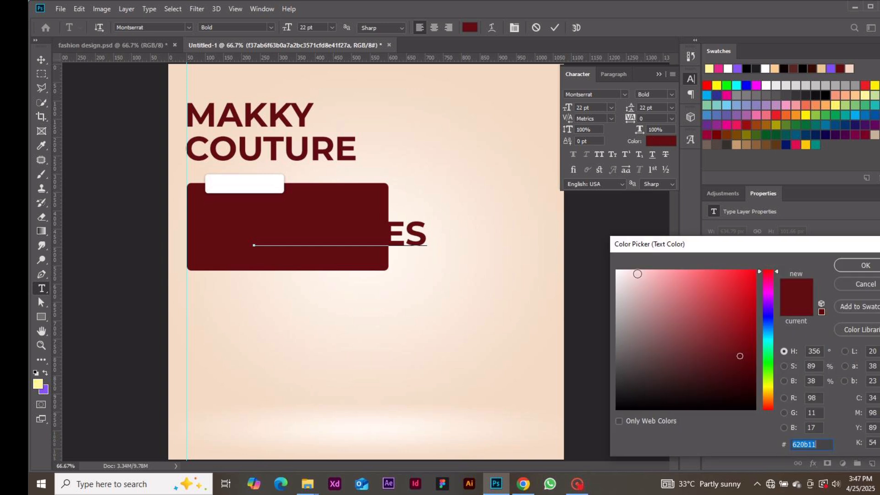
{"action": "left_click_drag", "start_coordinate": [636, 284], "coordinate": [601, 267]}
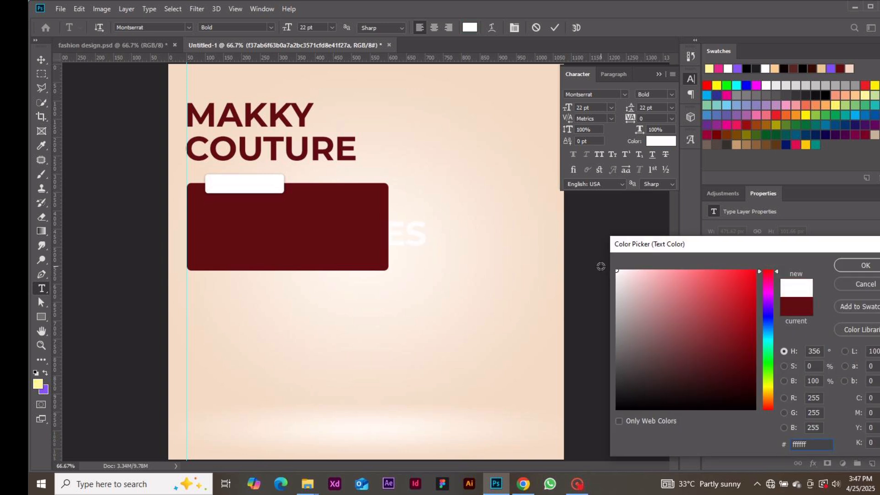
{"action": "left_click", "coordinate": [851, 269]}
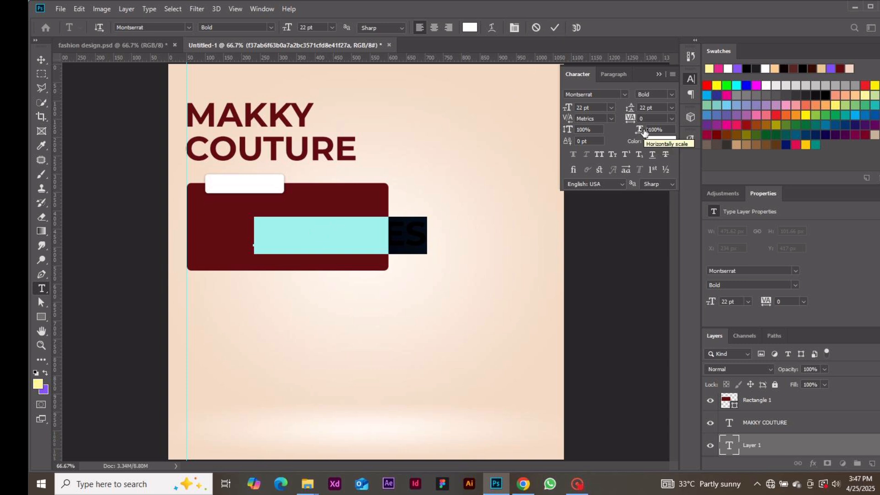
{"action": "left_click", "coordinate": [583, 103]}
{"action": "type", "text": "7.43"}
{"action": "key", "text": "Return"}
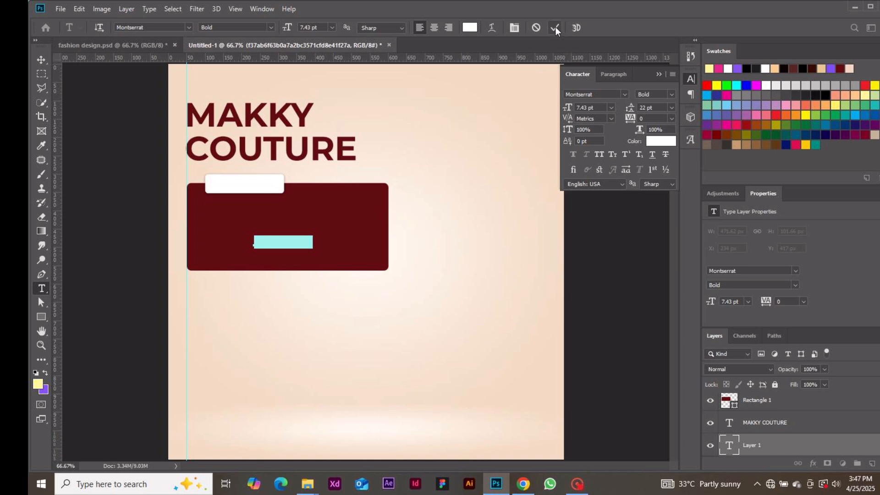
{"action": "left_click", "coordinate": [555, 27]}
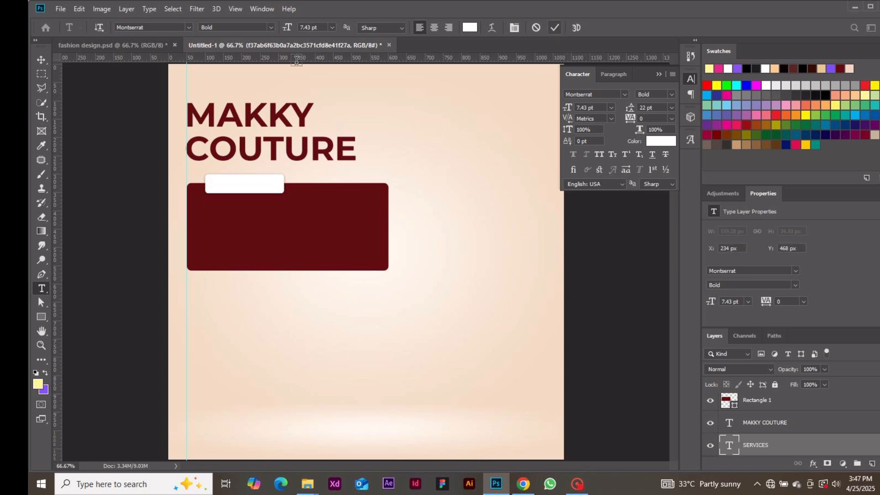
Step: Use Free Transform to move the SERVICES text up onto the white tab
{"action": "left_click", "coordinate": [42, 60]}
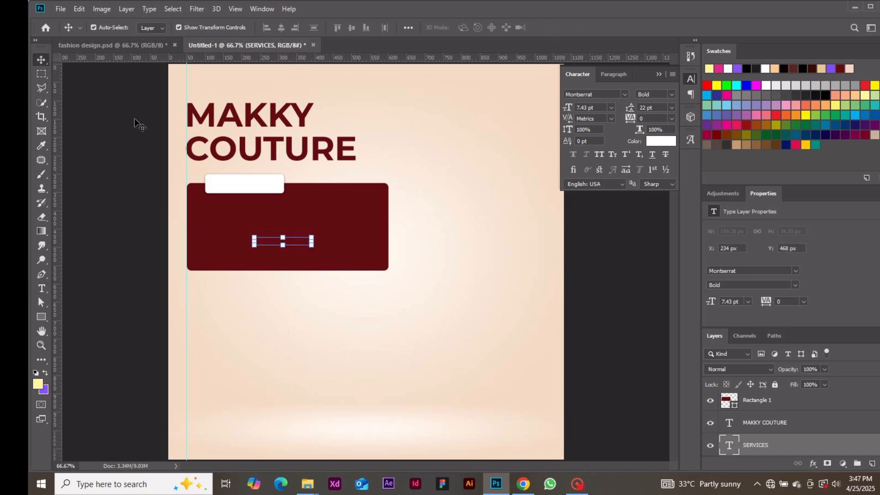
{"action": "left_click", "coordinate": [294, 243]}
{"action": "left_click_drag", "start_coordinate": [295, 243], "coordinate": [258, 178]}
{"action": "key", "text": "ctrl+z"}
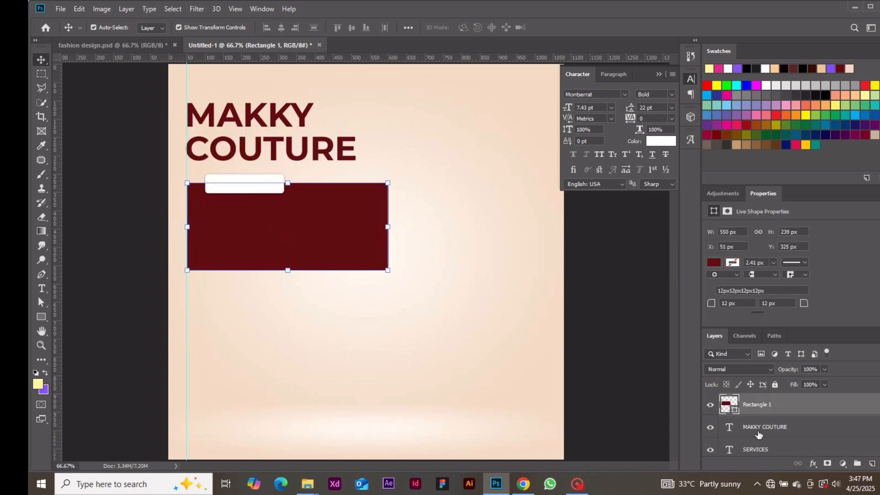
{"action": "left_click", "coordinate": [760, 449]}
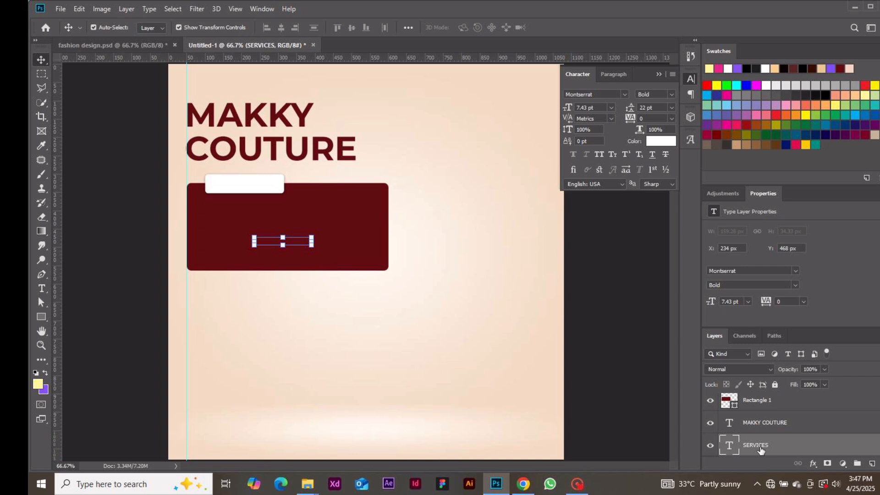
{"action": "left_click_drag", "start_coordinate": [300, 244], "coordinate": [288, 232]}
{"action": "key", "text": "ctrl+z"}
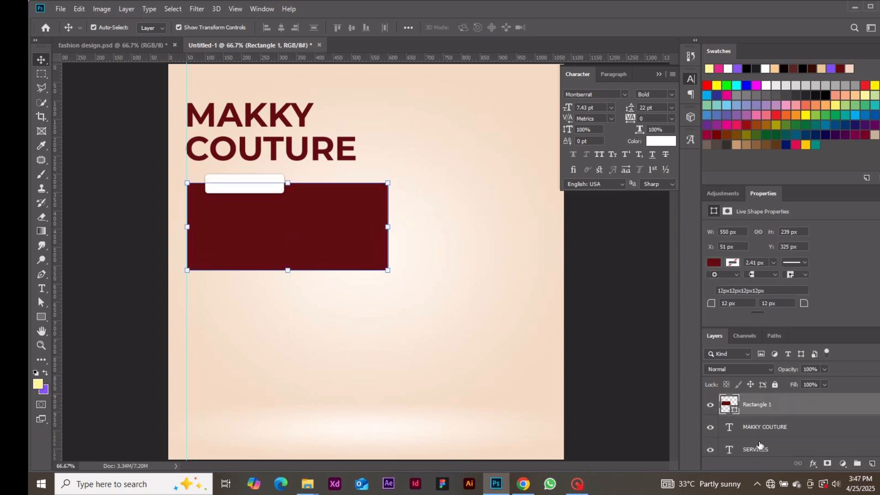
{"action": "left_click", "coordinate": [759, 446]}
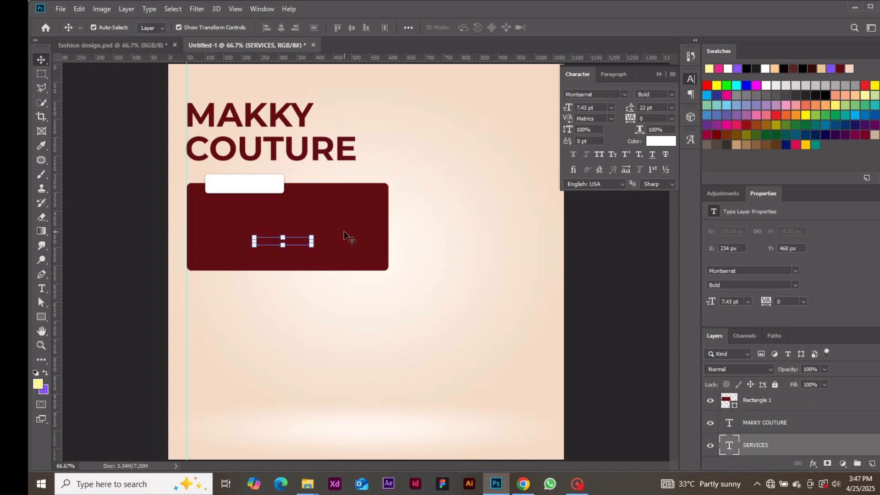
{"action": "left_click", "coordinate": [312, 243]}
{"action": "left_click_drag", "start_coordinate": [298, 241], "coordinate": [258, 184]}
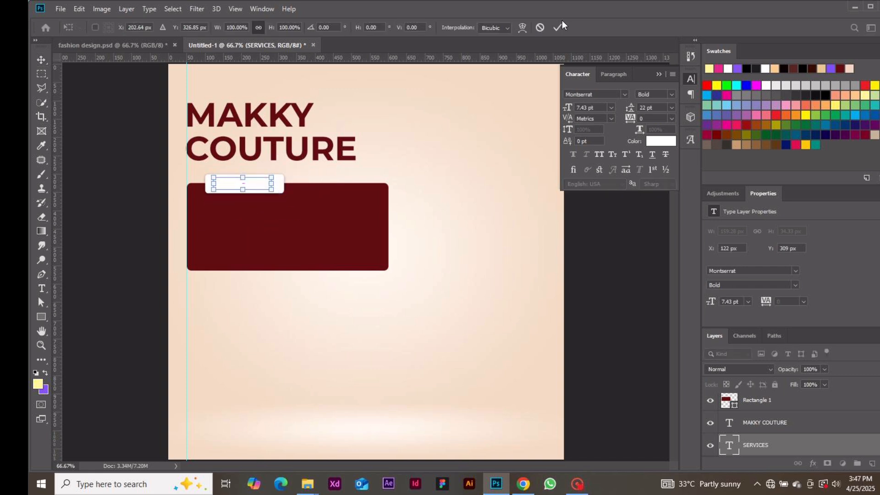
{"action": "left_click", "coordinate": [557, 27]}
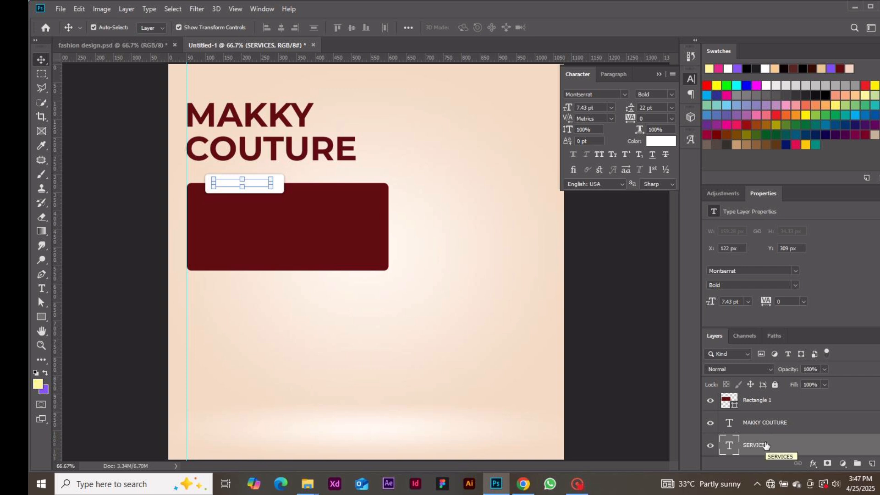
Step: Stack the SERVICES layer directly above the white rectangle layer
{"action": "left_click_drag", "start_coordinate": [764, 444], "coordinate": [764, 408]}
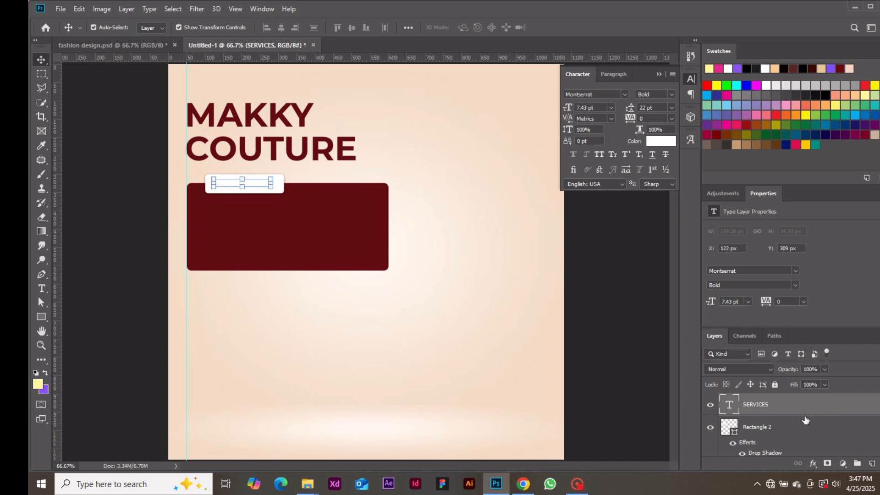
{"action": "left_click", "coordinate": [786, 428]}
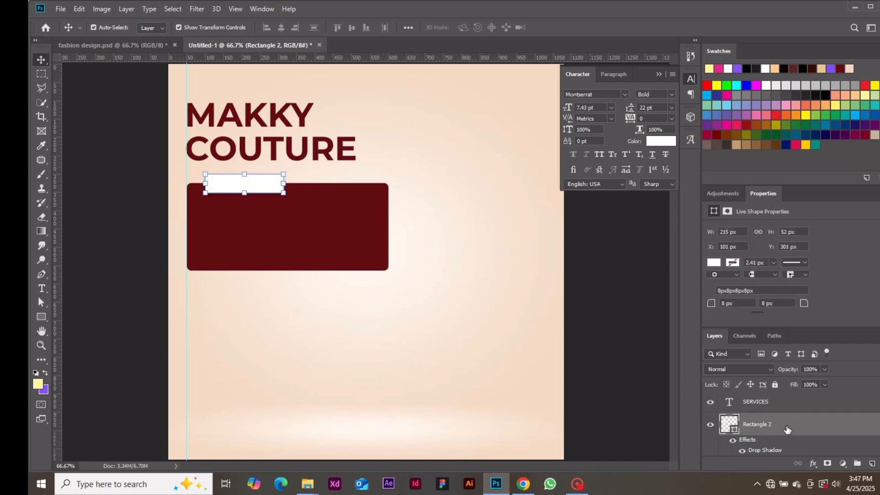
{"action": "left_click", "coordinate": [757, 407]}
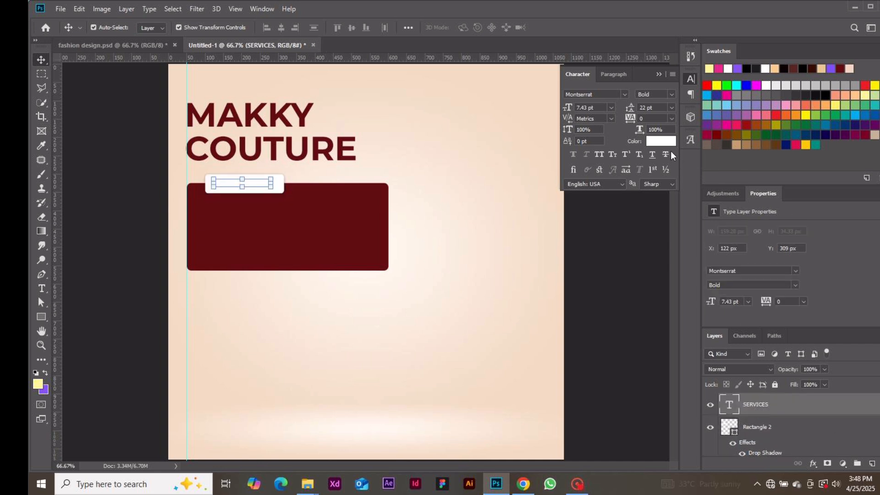
Step: Color SERVICES maroon #620b11, set it to SemiBold, and nudge it centred on the tab
{"action": "left_click", "coordinate": [666, 145]}
{"action": "left_click", "coordinate": [360, 214]}
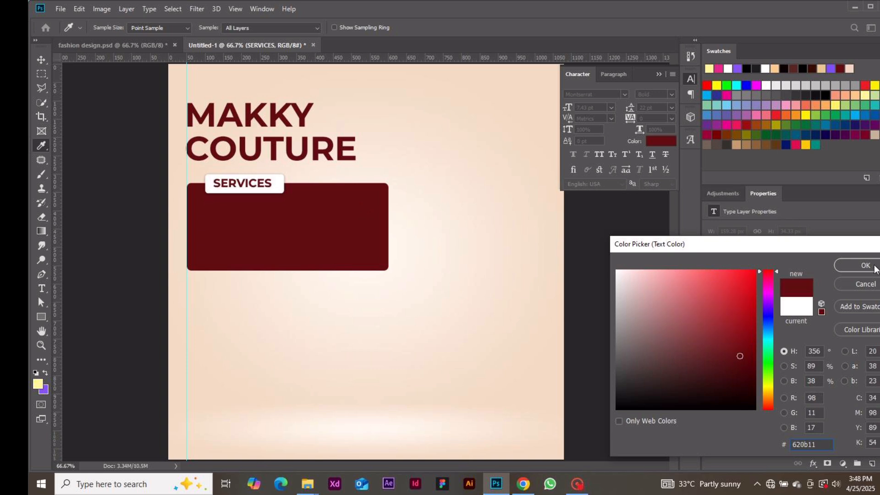
{"action": "left_click", "coordinate": [873, 269]}
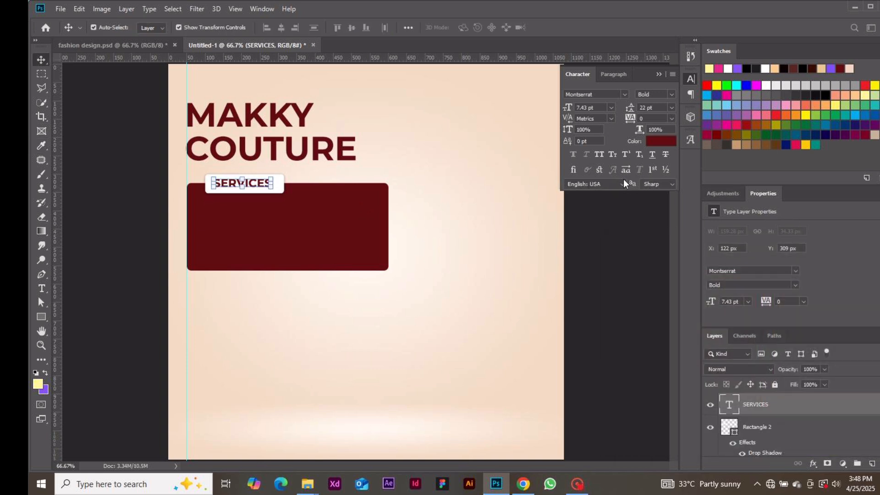
{"action": "left_click", "coordinate": [672, 95]}
{"action": "left_click", "coordinate": [654, 150]}
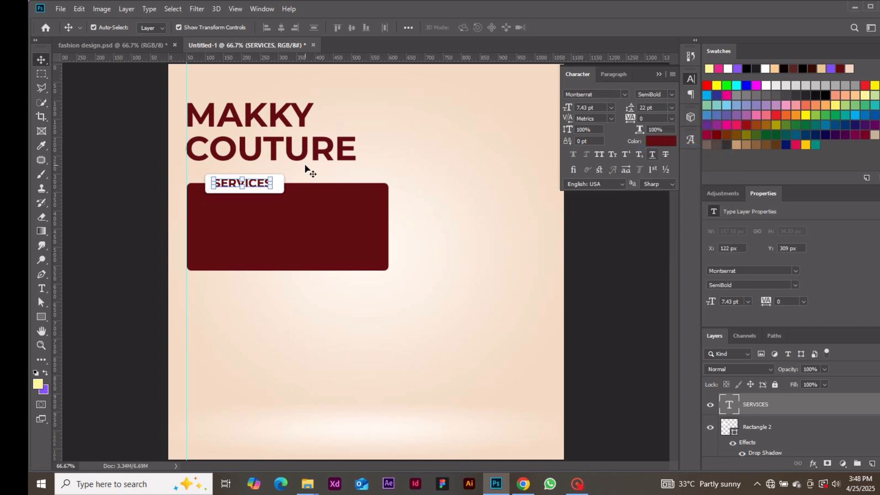
{"action": "left_click_drag", "start_coordinate": [256, 184], "coordinate": [258, 186]}
{"action": "left_click", "coordinate": [114, 224]}
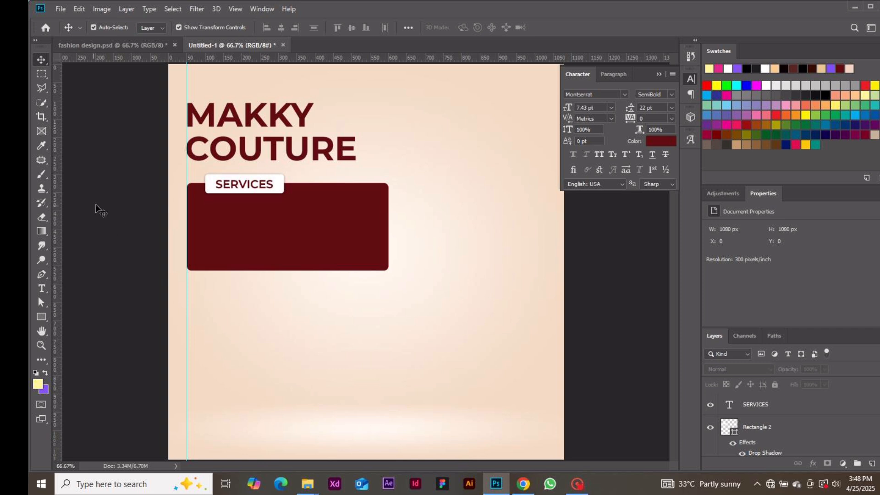
Step: Add a paragraph text box in the maroon panel containing the pasted five-line services list
{"action": "left_click", "coordinate": [42, 289]}
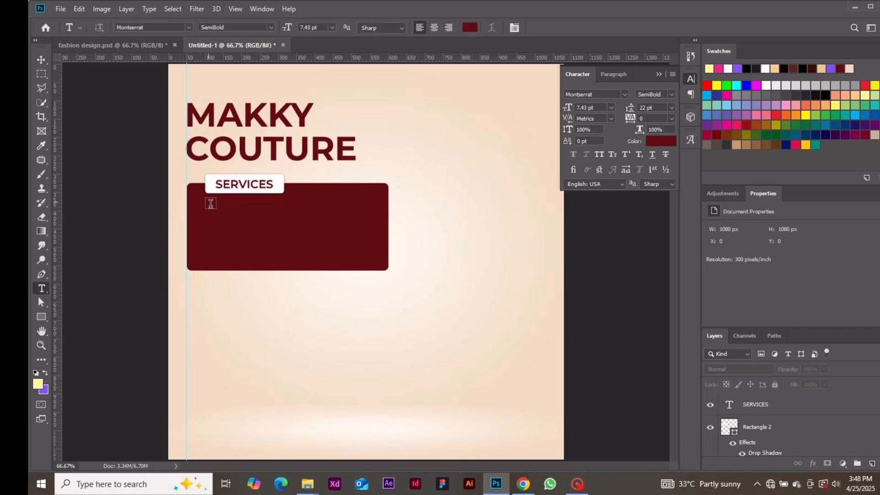
{"action": "left_click_drag", "start_coordinate": [209, 202], "coordinate": [343, 269]}
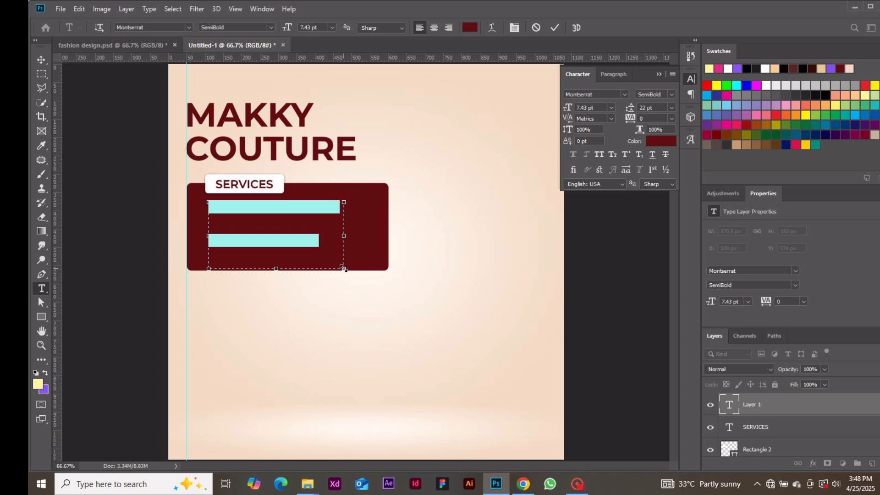
{"action": "left_click", "coordinate": [554, 31]}
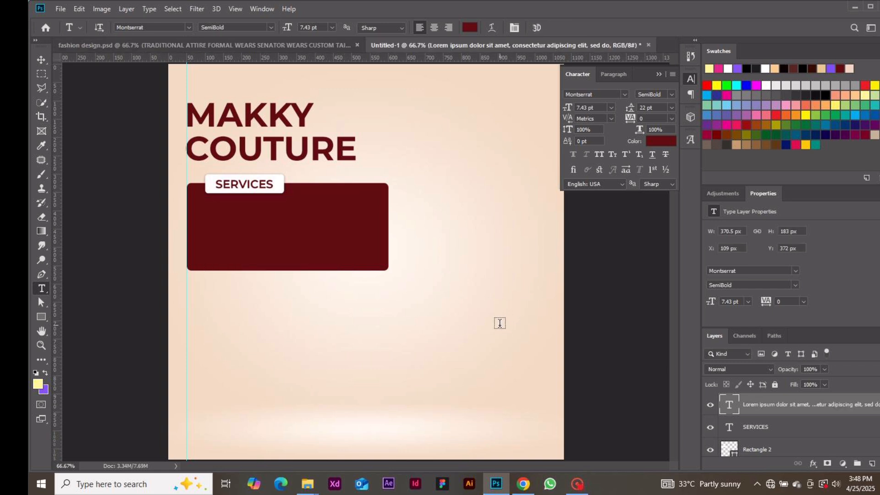
{"action": "double_click", "coordinate": [729, 404]}
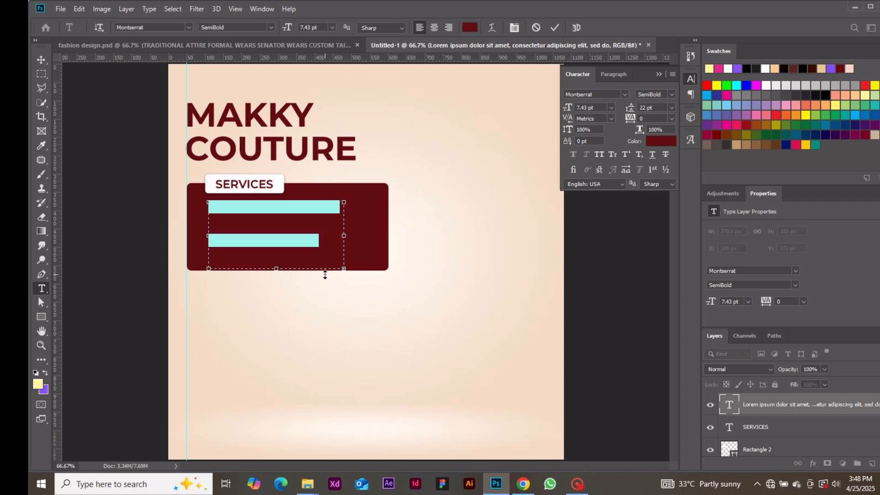
{"action": "type", "text": "TRADITIONAL ATTIRE FORMAL WEARS SENATOR WEARS CUSTOM TAILORING SERVICES ONLINE AND OFFLINE SALES"}
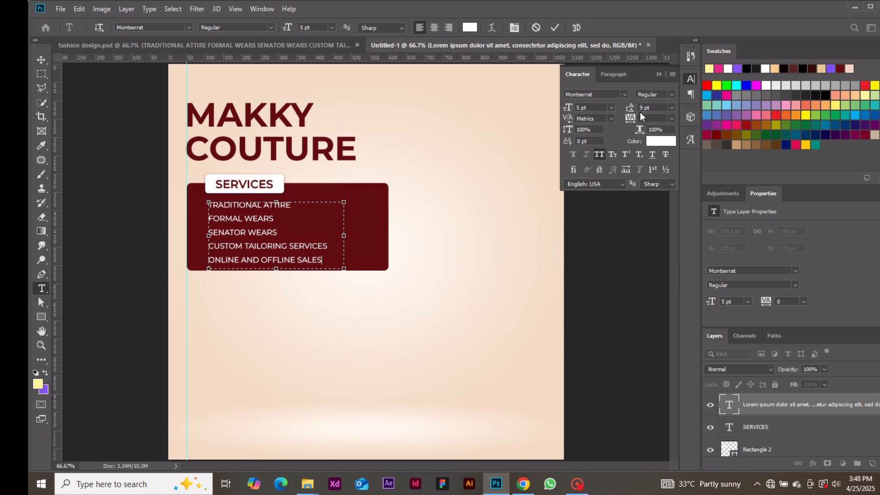
{"action": "left_click", "coordinate": [555, 26]}
Step: Nudge the services list into place under the SERVICES tab
{"action": "left_click", "coordinate": [42, 60]}
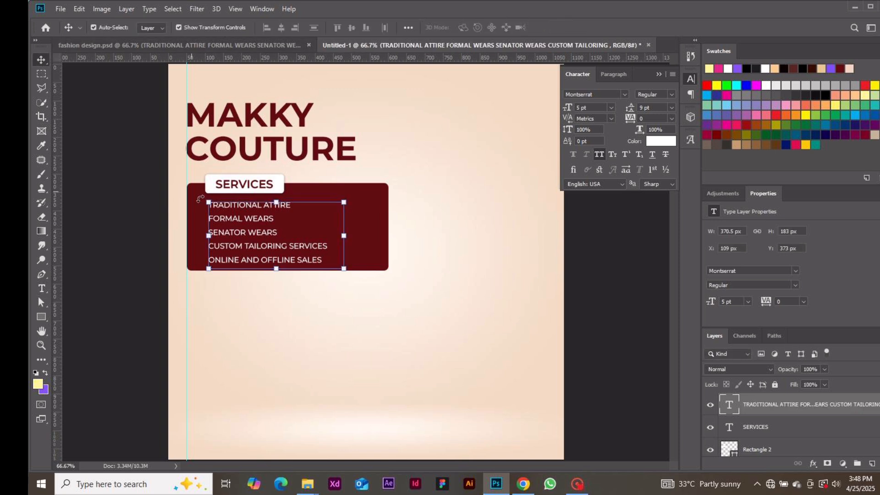
{"action": "left_click_drag", "start_coordinate": [226, 219], "coordinate": [224, 222]}
{"action": "left_click", "coordinate": [121, 262]}
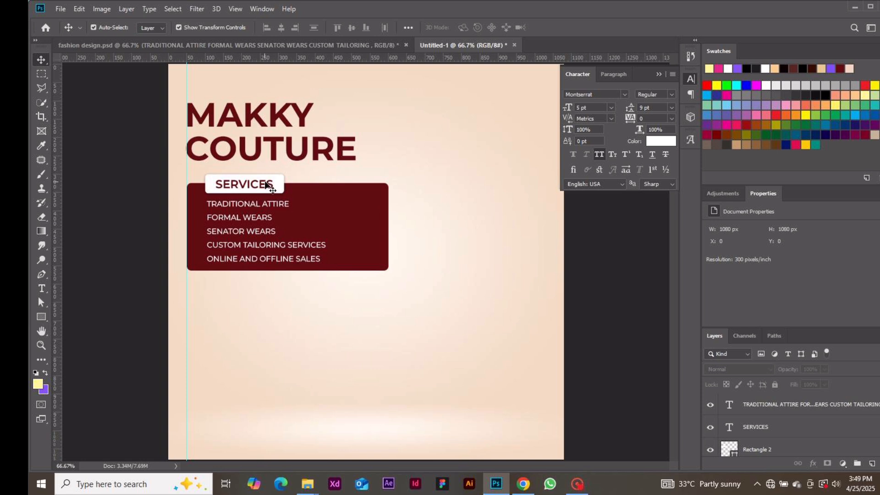
Step: Draw a small chevron arrow custom shape beside TRADITIONAL ATTIRE
{"action": "left_click", "coordinate": [44, 316]}
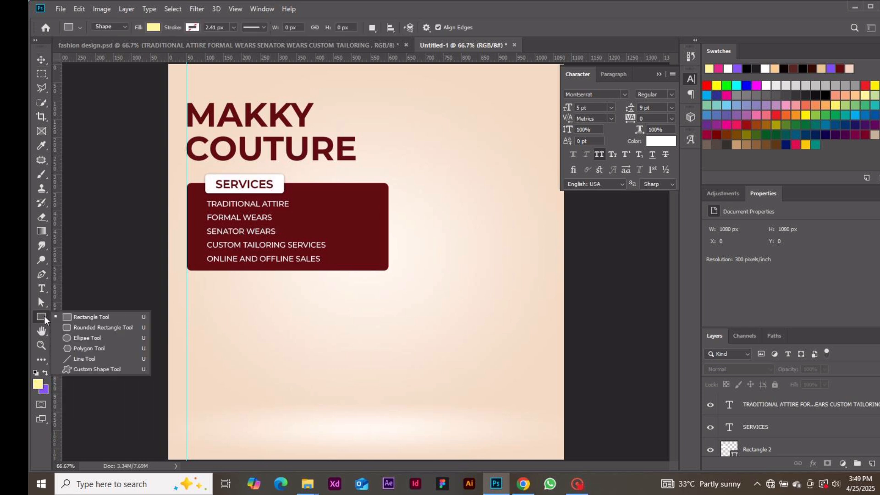
{"action": "left_click", "coordinate": [92, 369]}
{"action": "left_click", "coordinate": [475, 27]}
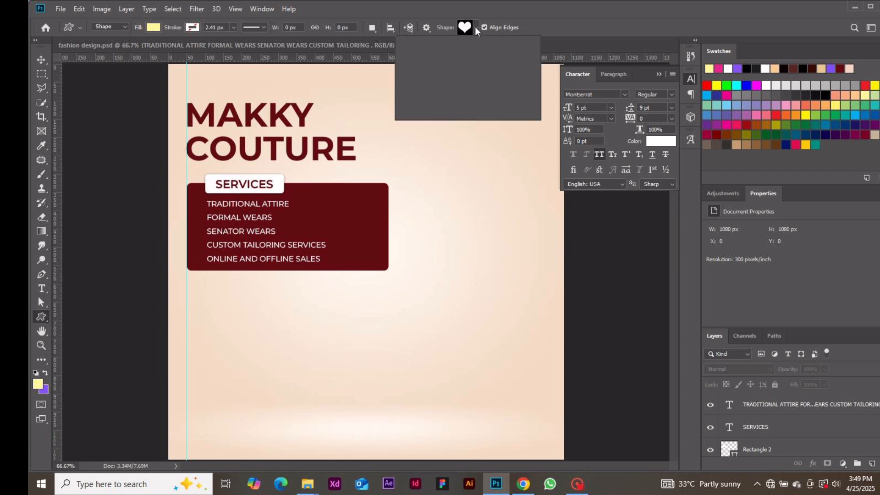
{"action": "left_click_drag", "start_coordinate": [511, 78], "coordinate": [510, 57]}
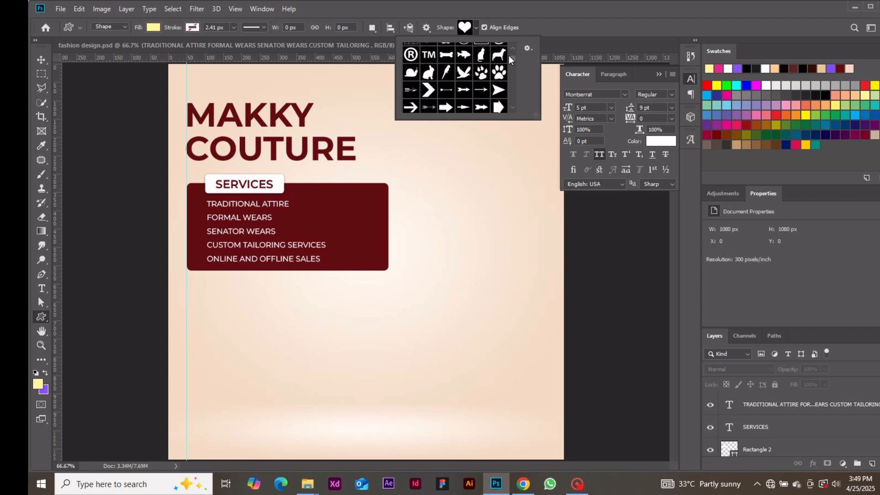
{"action": "left_click", "coordinate": [428, 90]}
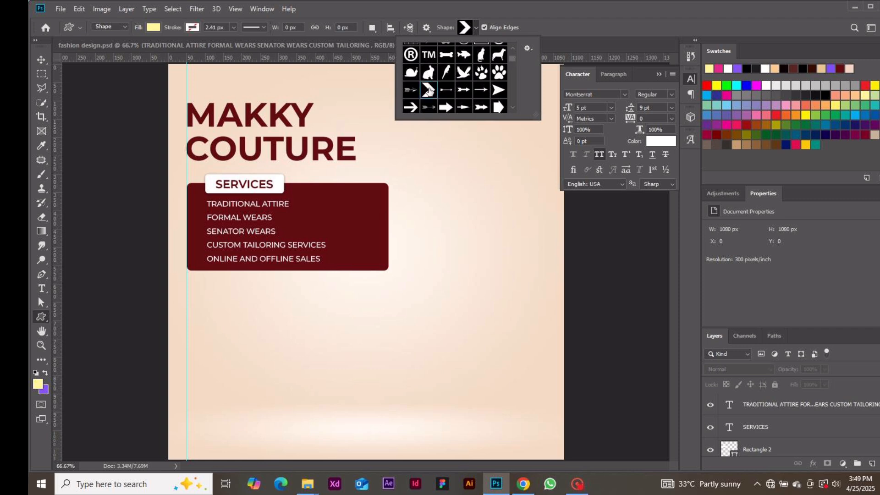
{"action": "left_click", "coordinate": [195, 203]}
{"action": "left_click_drag", "start_coordinate": [196, 204], "coordinate": [199, 207]}
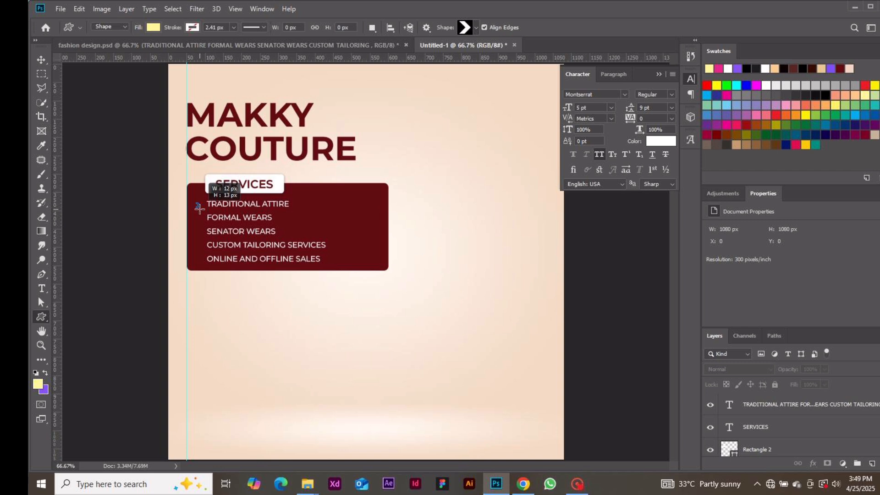
{"action": "left_click_drag", "start_coordinate": [199, 207], "coordinate": [199, 208]}
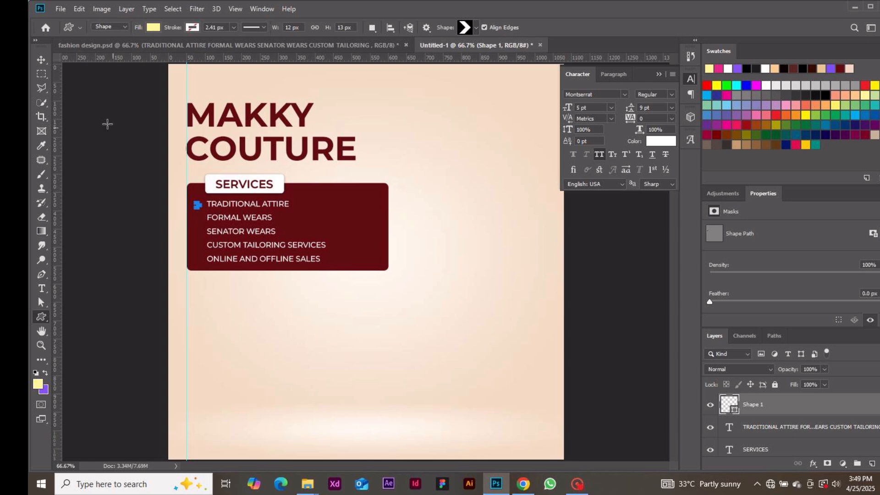
Step: Fill the chevron with a beige colour sampled from the canvas background
{"action": "left_click", "coordinate": [42, 61]}
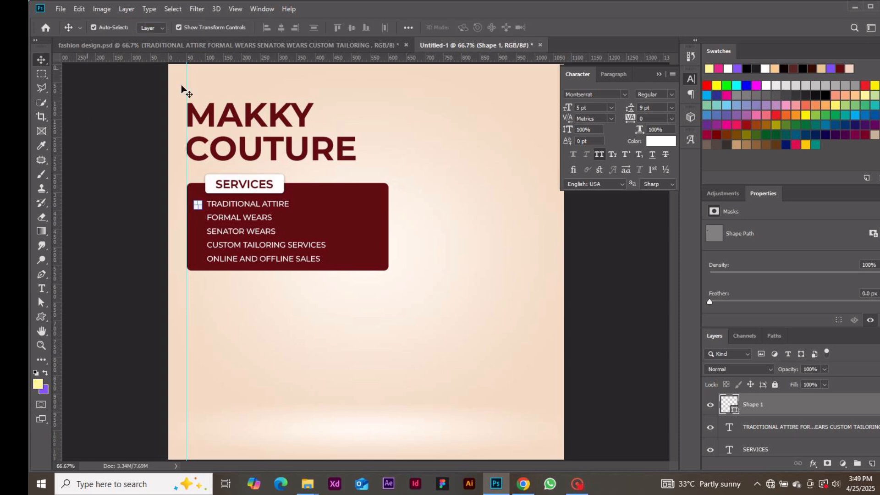
{"action": "double_click", "coordinate": [729, 403]}
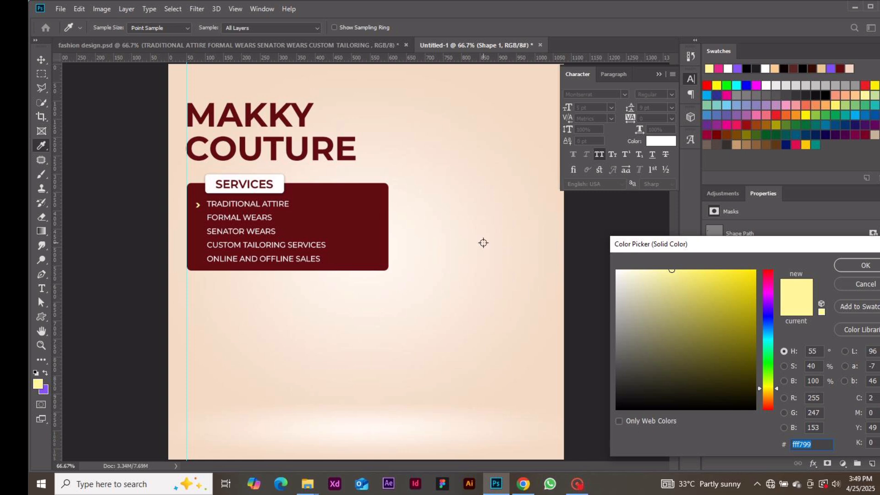
{"action": "left_click", "coordinate": [482, 244]}
{"action": "left_click", "coordinate": [498, 145]}
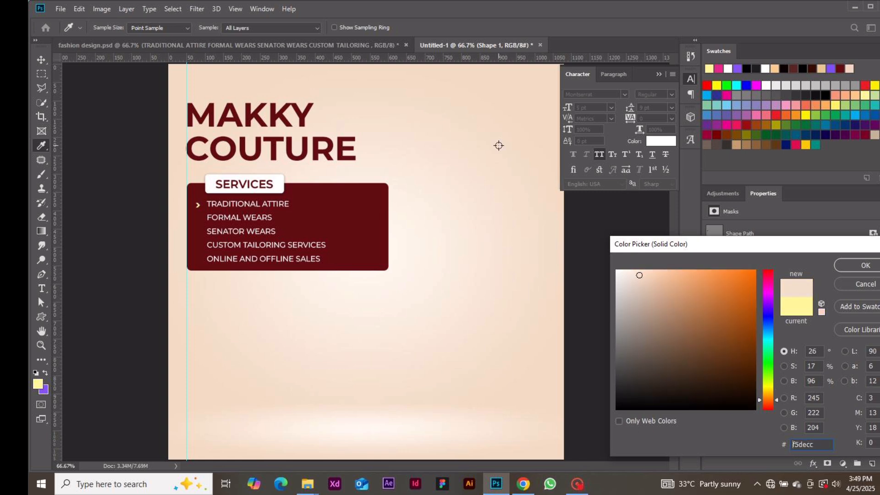
{"action": "left_click", "coordinate": [830, 265]}
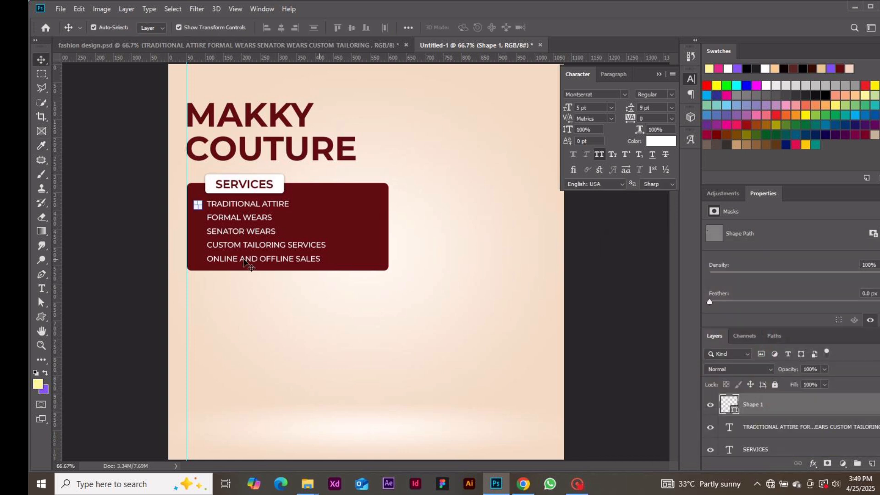
{"action": "left_click", "coordinate": [197, 205]}
Step: Position the first chevron just left of TRADITIONAL ATTIRE
{"action": "left_click_drag", "start_coordinate": [203, 207], "coordinate": [203, 207]}
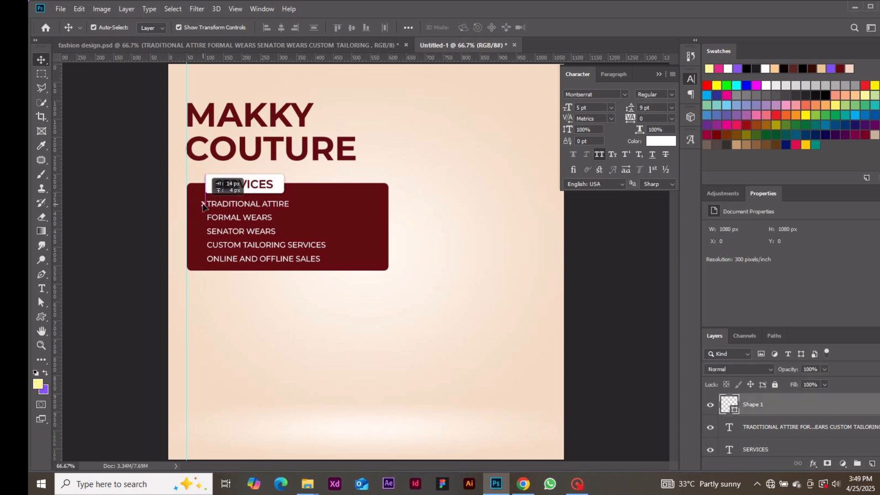
{"action": "left_click", "coordinate": [126, 237]}
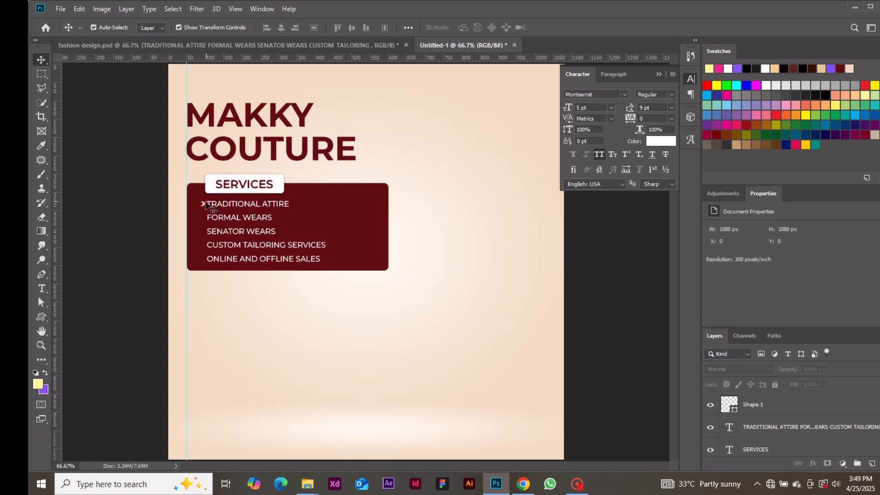
{"action": "left_click", "coordinate": [204, 207]}
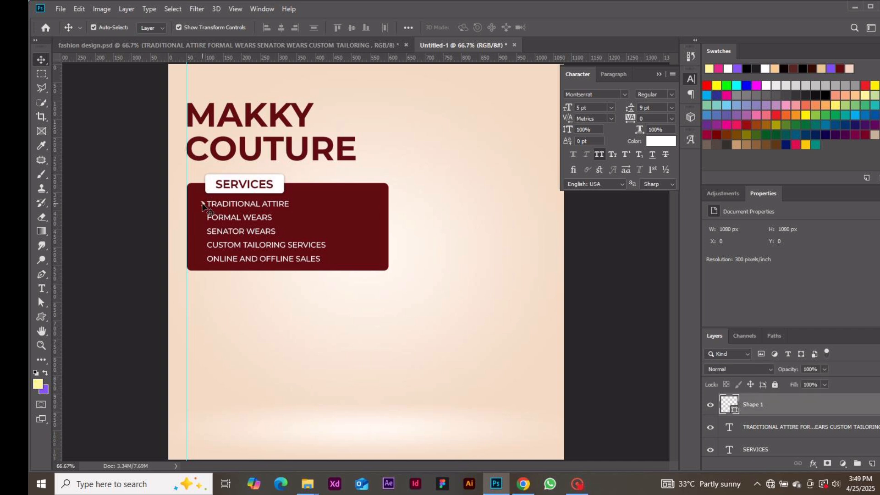
{"action": "left_click_drag", "start_coordinate": [204, 206], "coordinate": [202, 207]}
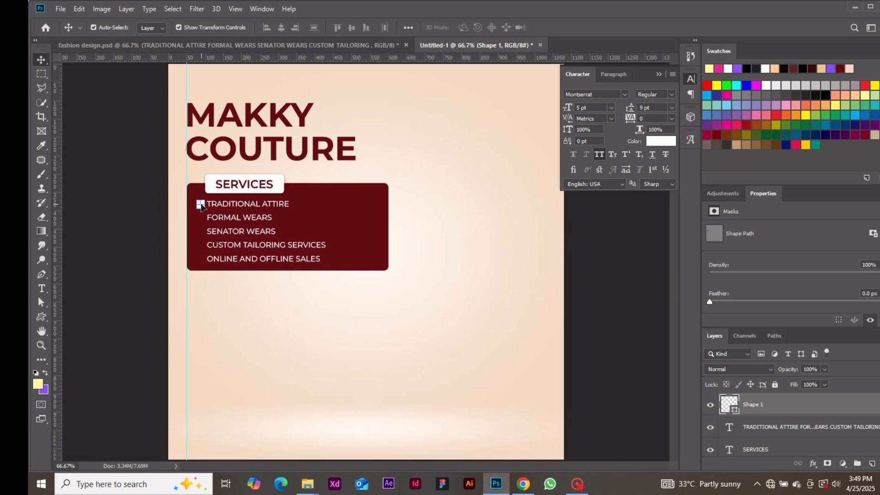
{"action": "left_click", "coordinate": [106, 259]}
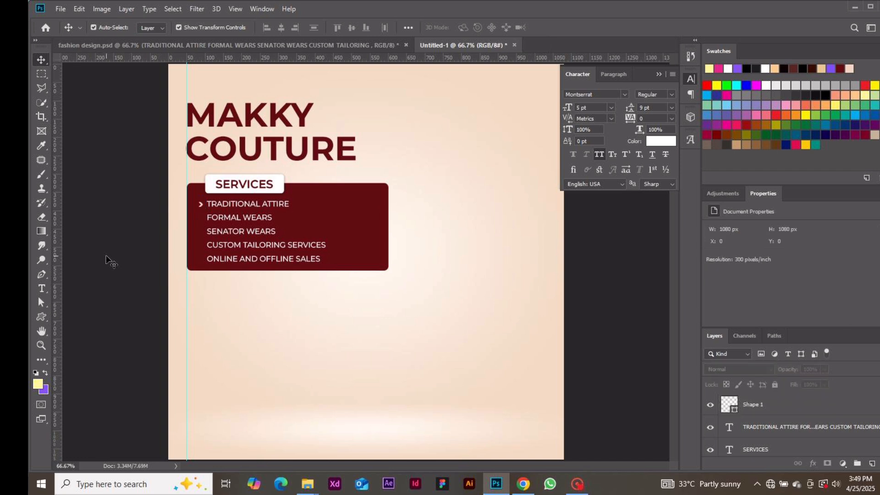
{"action": "left_click", "coordinate": [203, 207]}
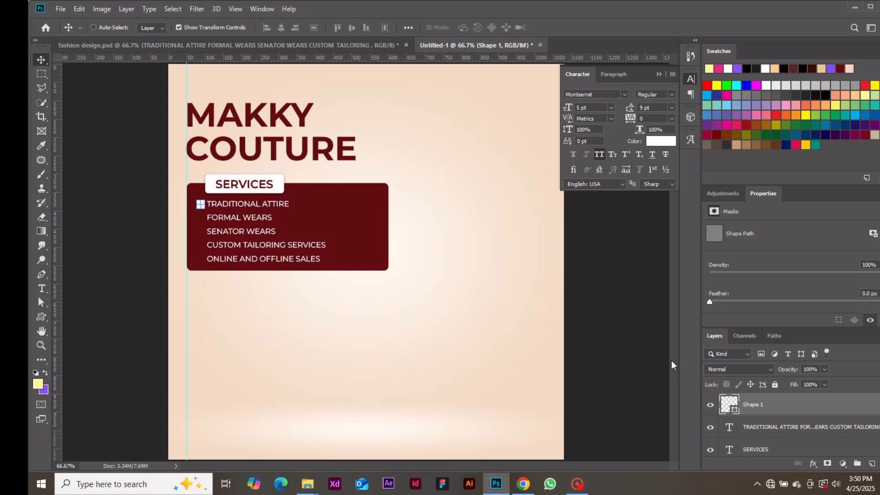
Step: Duplicate the chevron down beside FORMAL WEARS, SENATOR WEARS, and the remaining service lines
{"action": "key", "text": "ctrl+j"}
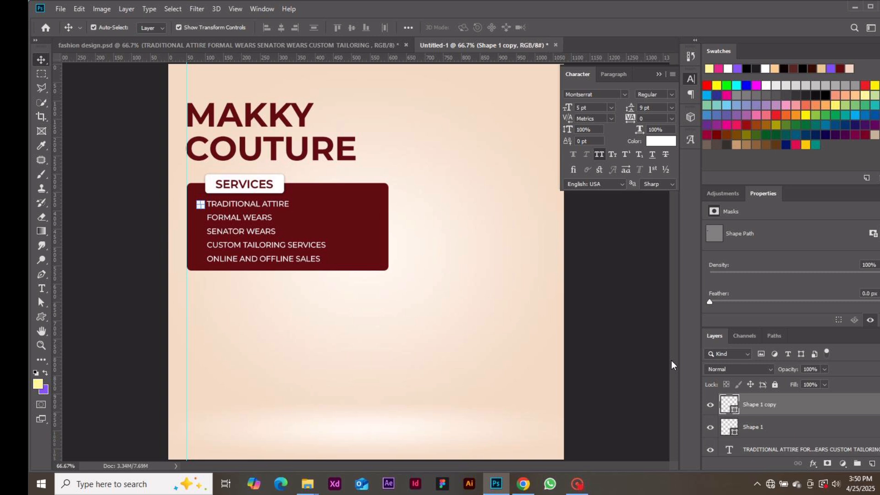
{"action": "key", "text": "shift+Down"}
{"action": "key", "text": "shift+Down"}
{"action": "key", "text": "shift+Down"}
{"action": "key", "text": "shift+Down"}
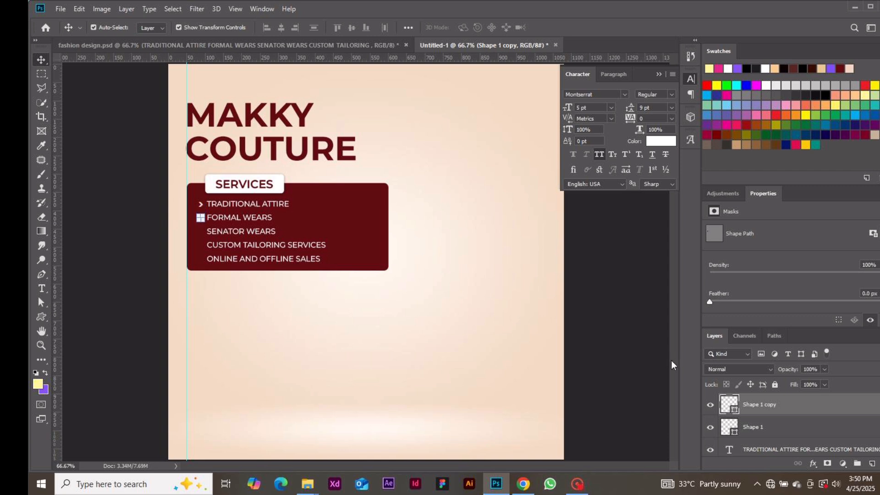
{"action": "left_click", "coordinate": [136, 319]}
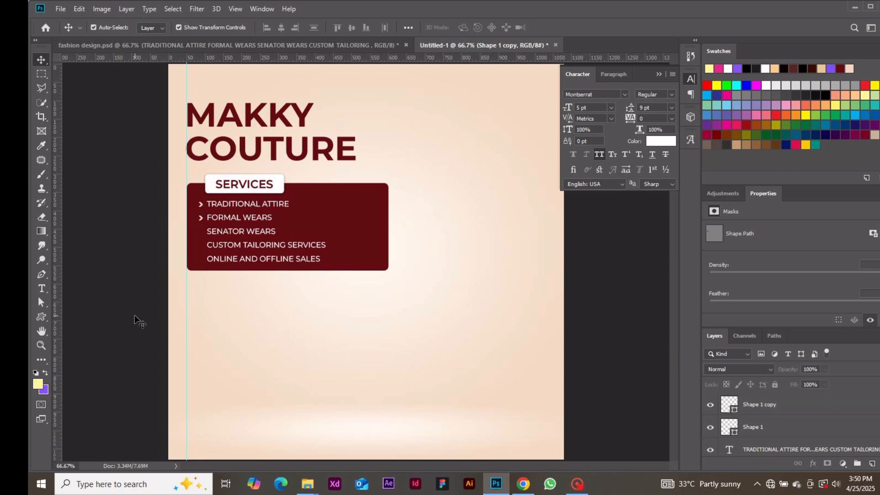
{"action": "left_click", "coordinate": [202, 221], "text": "alt"}
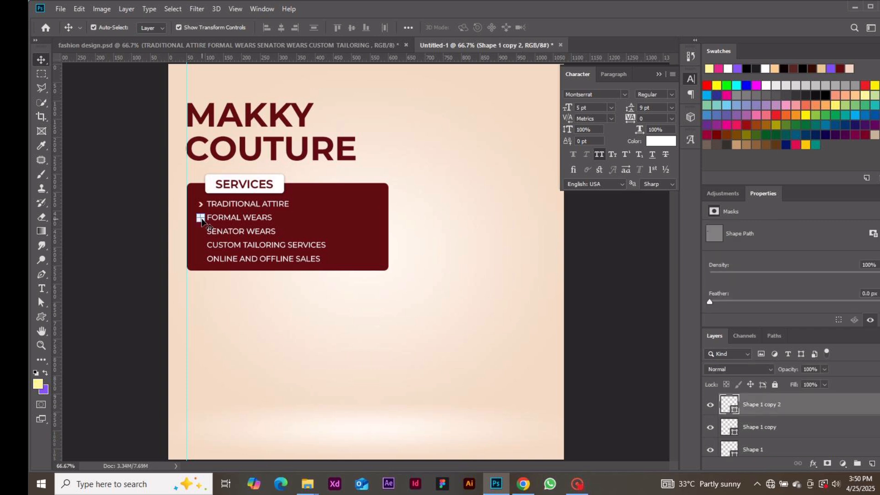
{"action": "left_click_drag", "start_coordinate": [202, 221], "coordinate": [202, 232]}
{"action": "left_click", "coordinate": [202, 223], "text": "alt"}
{"action": "key", "text": "shift+Down"}
{"action": "key", "text": "shift+Down"}
{"action": "key", "text": "shift+Down"}
{"action": "key", "text": "shift+Down"}
{"action": "left_click_drag", "start_coordinate": [203, 218], "coordinate": [202, 231]}
{"action": "key", "text": "shift+Down"}
{"action": "key", "text": "shift+Down"}
{"action": "key", "text": "shift+Down"}
{"action": "key", "text": "shift+Down"}
{"action": "left_click", "coordinate": [98, 281]}
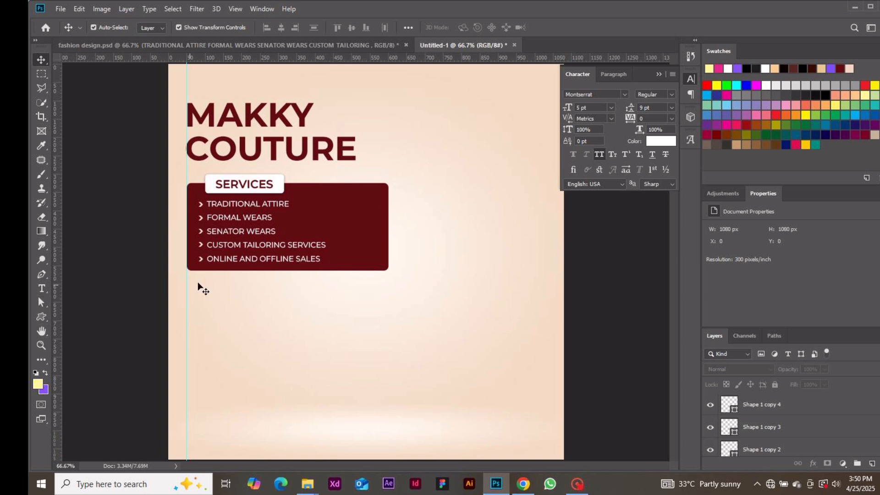
Step: Duplicate the maroon Rectangle 1 with Ctrl+J and move the copy below the services box
{"action": "left_click", "coordinate": [34, 320]}
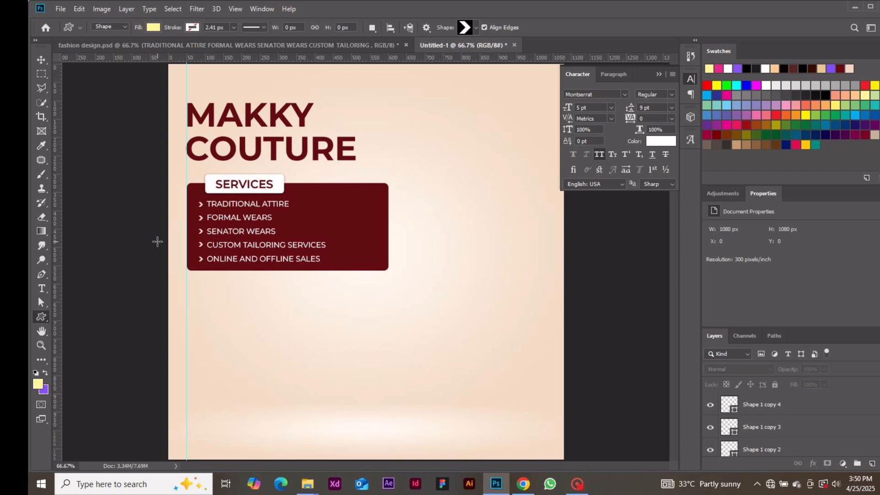
{"action": "left_click", "coordinate": [43, 65]}
{"action": "left_click", "coordinate": [351, 199]}
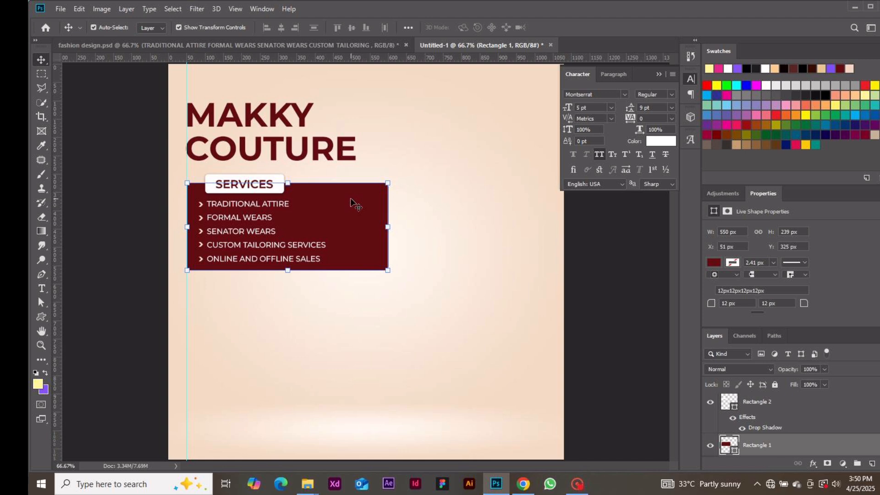
{"action": "key", "text": "ctrl+j"}
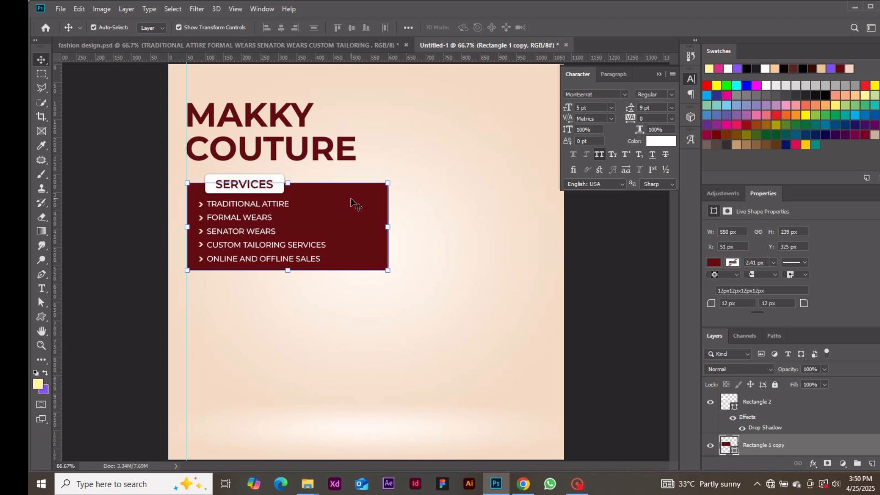
{"action": "left_click_drag", "start_coordinate": [351, 201], "coordinate": [352, 302]}
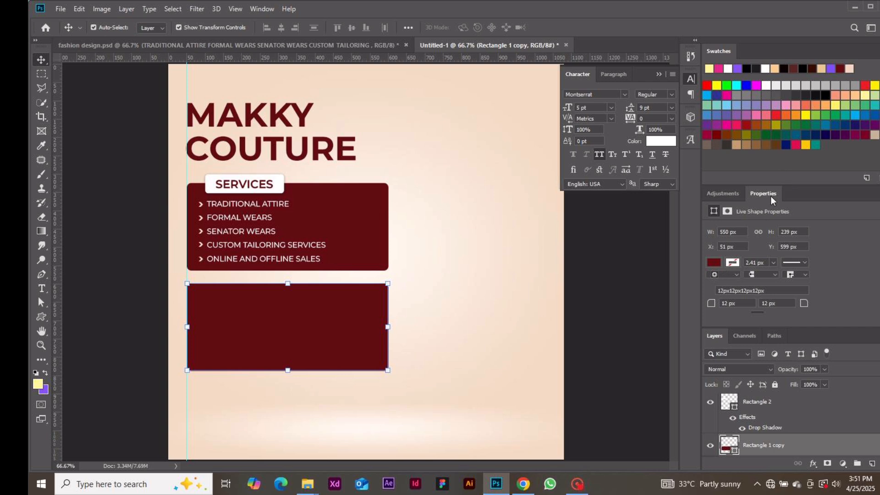
{"action": "left_click", "coordinate": [273, 9]}
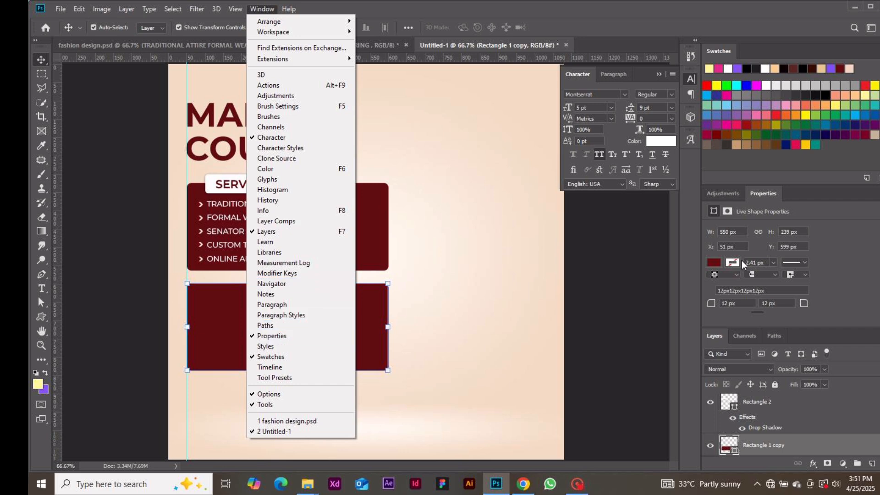
Step: Remove the box copy's fill and give it a dark-red #620b11 outline
{"action": "left_click", "coordinate": [808, 197]}
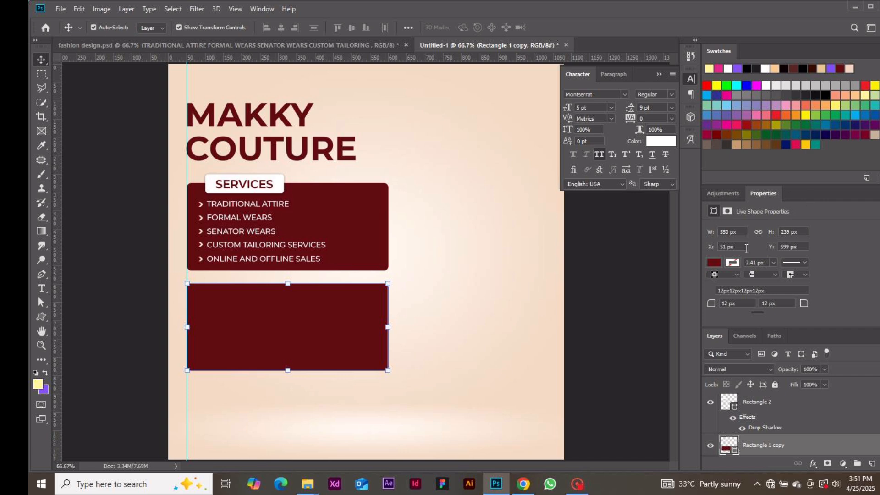
{"action": "left_click", "coordinate": [718, 263]}
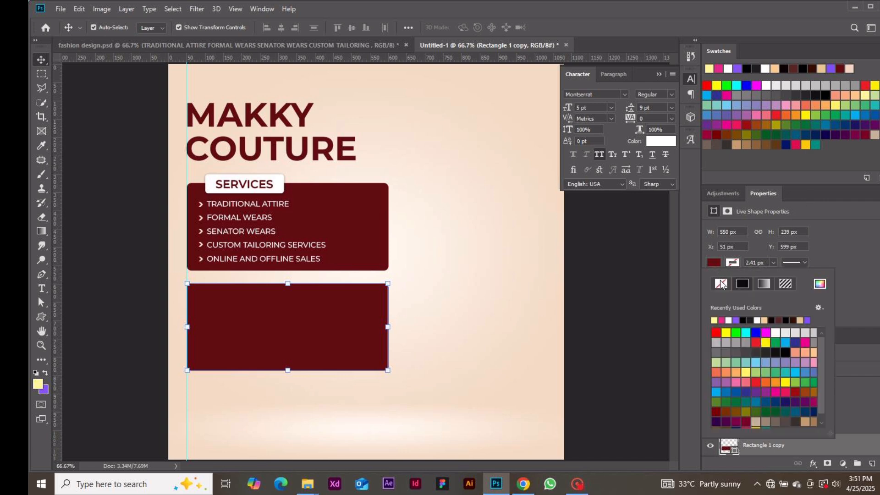
{"action": "left_click", "coordinate": [721, 285]}
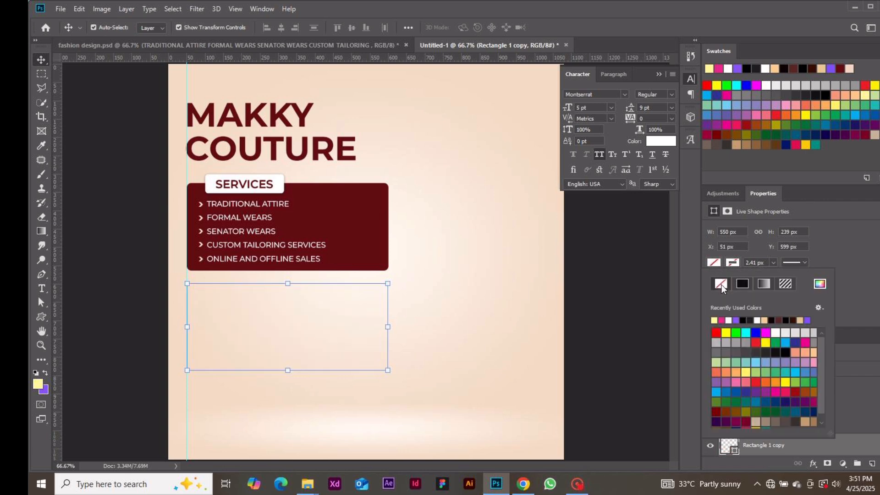
{"action": "left_click", "coordinate": [732, 263]}
{"action": "left_click", "coordinate": [733, 262]}
{"action": "left_click", "coordinate": [819, 284]}
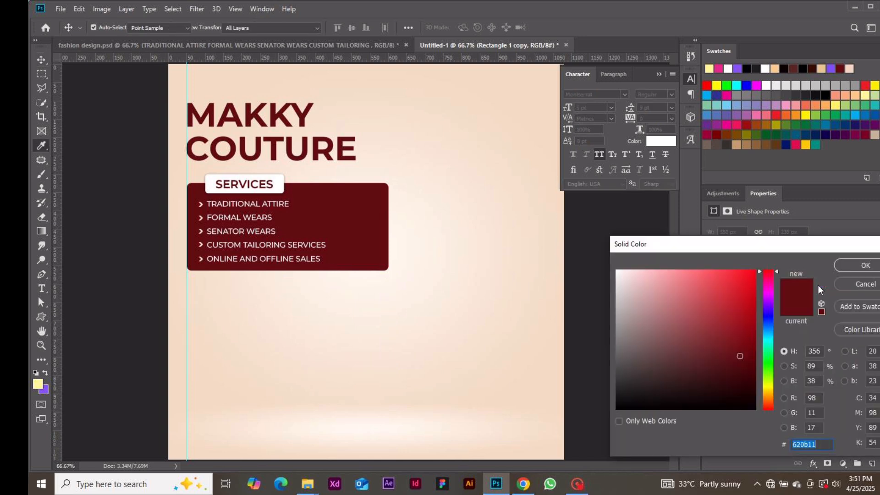
{"action": "left_click", "coordinate": [848, 284]}
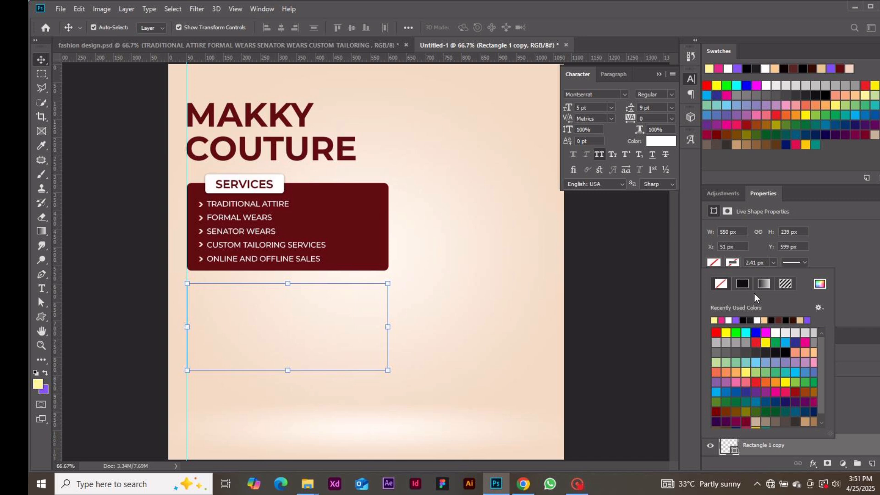
{"action": "left_click", "coordinate": [819, 284]}
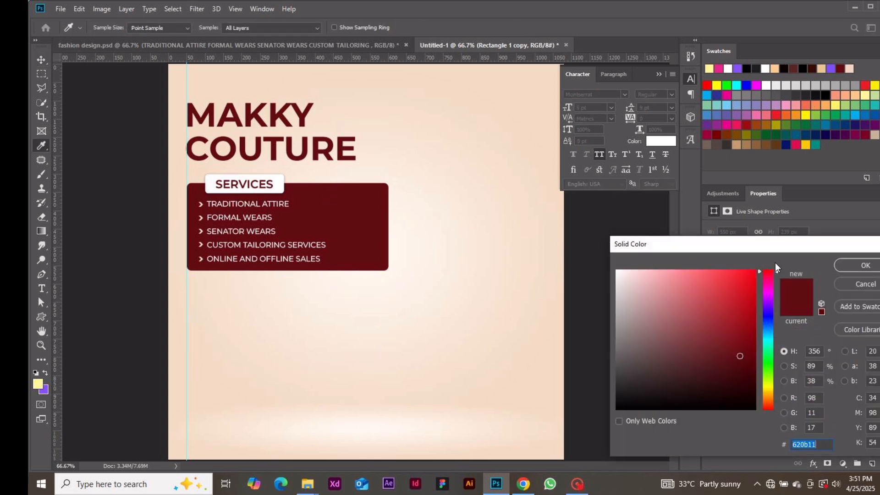
{"action": "left_click", "coordinate": [849, 265]}
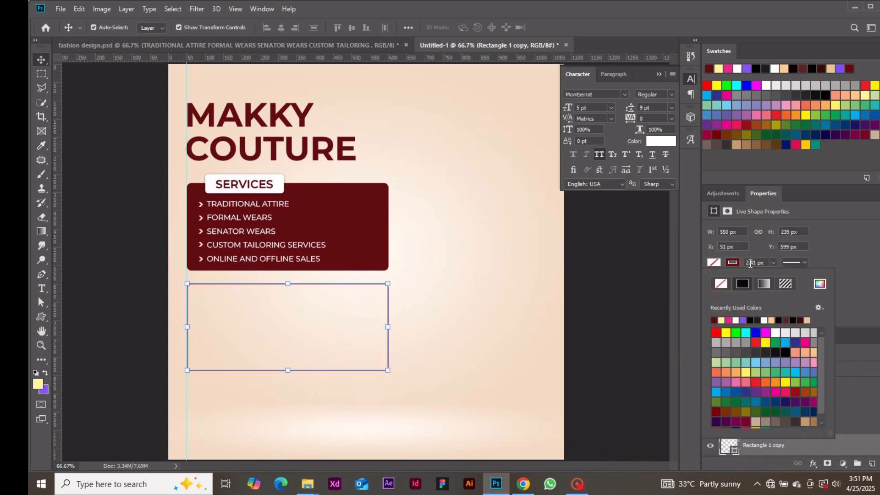
{"action": "left_click", "coordinate": [638, 297]}
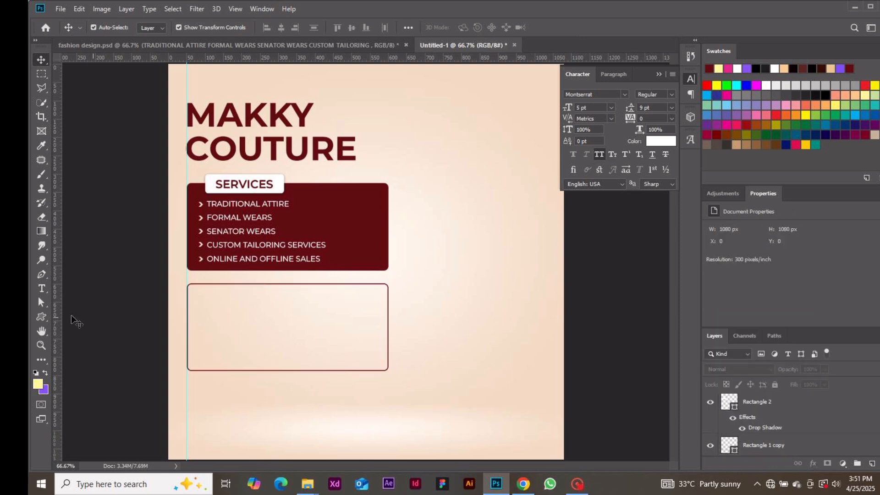
Step: Draw a rectangle in the outlined frame sized 155 × 194 px
{"action": "left_click", "coordinate": [41, 314]}
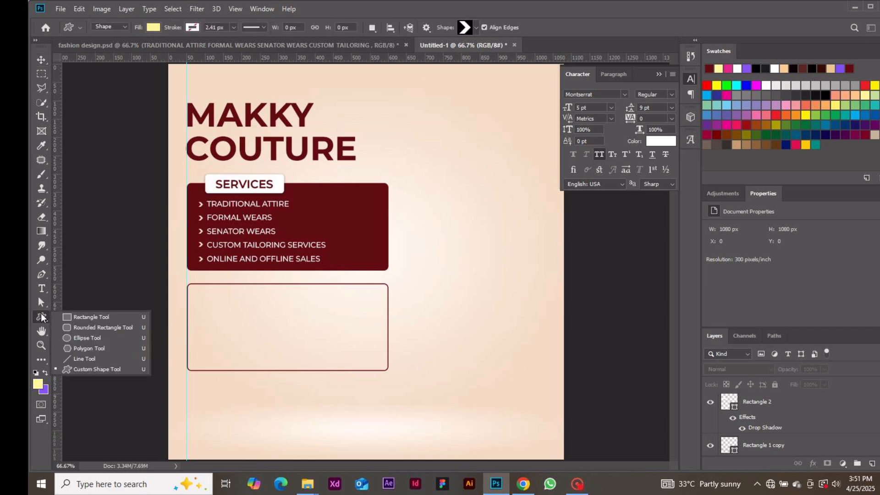
{"action": "left_click", "coordinate": [81, 320]}
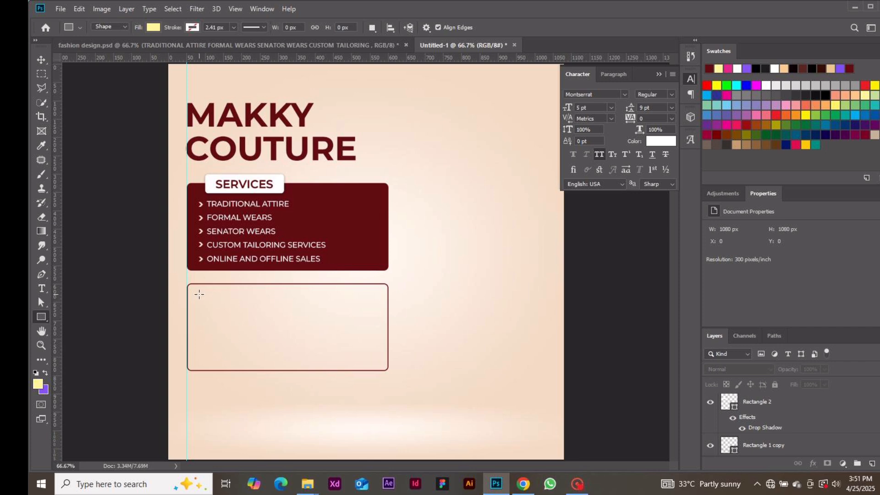
{"action": "left_click_drag", "start_coordinate": [199, 295], "coordinate": [262, 363]}
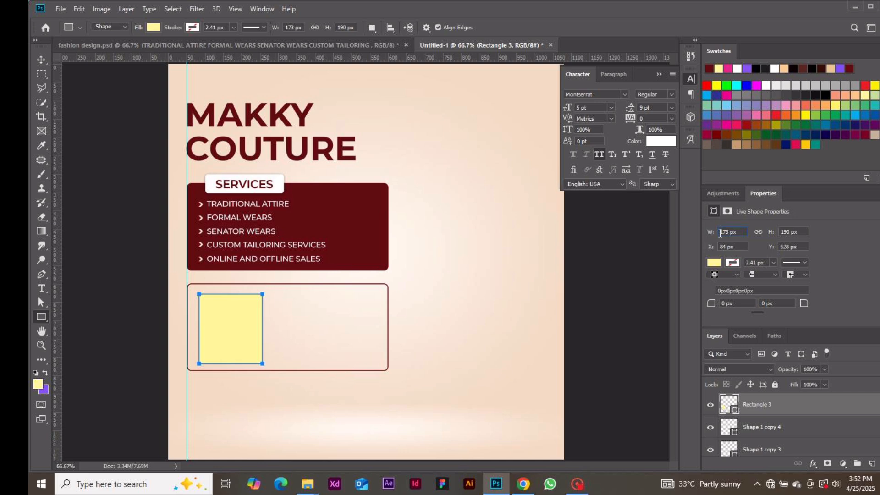
{"action": "double_click", "coordinate": [724, 232]}
{"action": "type", "text": "155"}
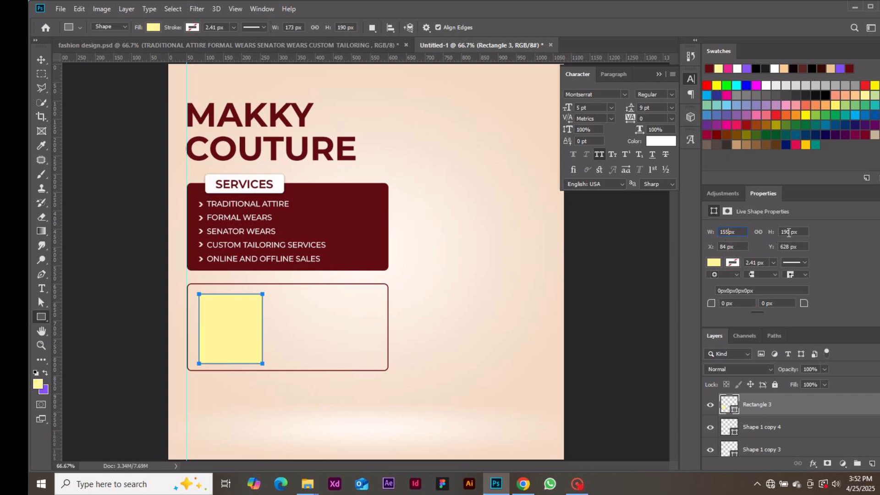
{"action": "left_click", "coordinate": [790, 232]}
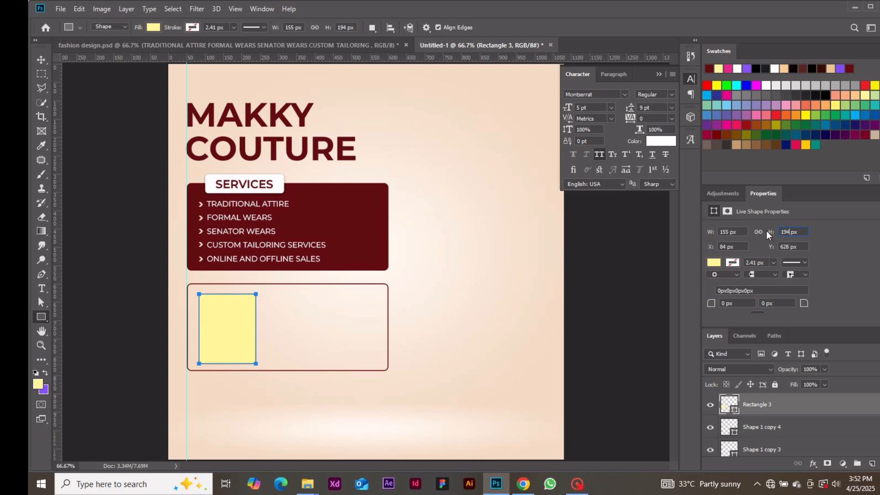
{"action": "type", "text": "194"}
{"action": "key", "text": "Return"}
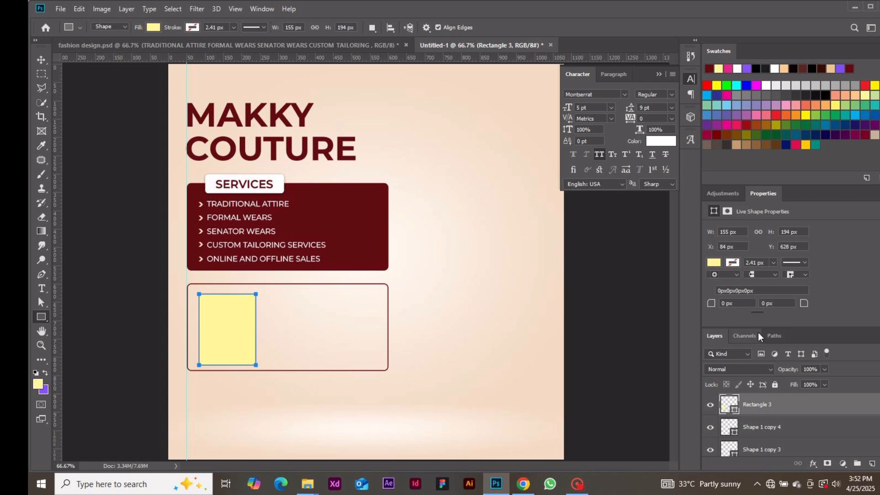
Step: Round the rectangle's corners to 12 px and nudge it into place
{"action": "left_click", "coordinate": [728, 303]}
{"action": "type", "text": "12"}
{"action": "key", "text": "Return"}
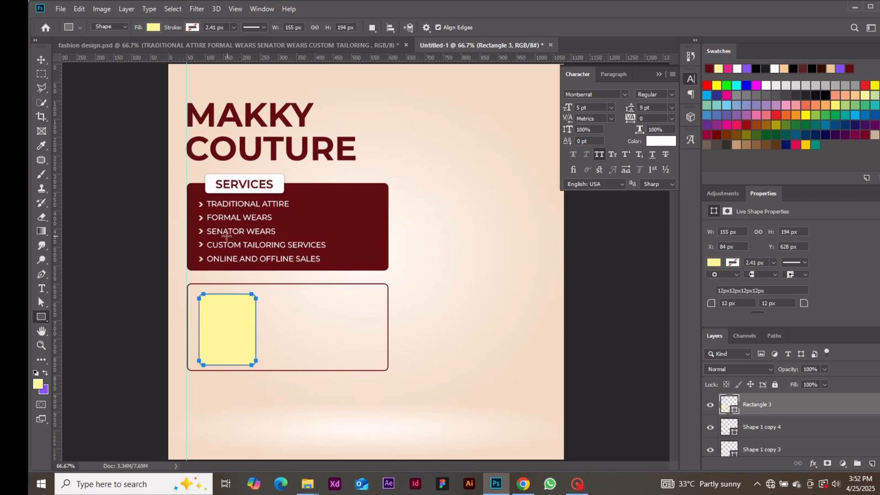
{"action": "left_click", "coordinate": [44, 64]}
{"action": "left_click_drag", "start_coordinate": [220, 306], "coordinate": [218, 312]}
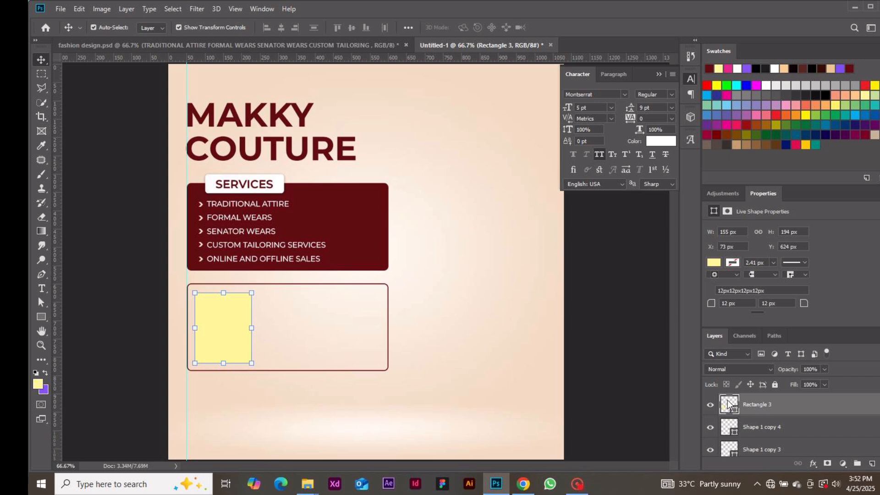
Step: Fill the rounded rectangle with olive #7f7c5a
{"action": "double_click", "coordinate": [728, 406]}
{"action": "left_click", "coordinate": [656, 340]}
{"action": "left_click", "coordinate": [865, 265]}
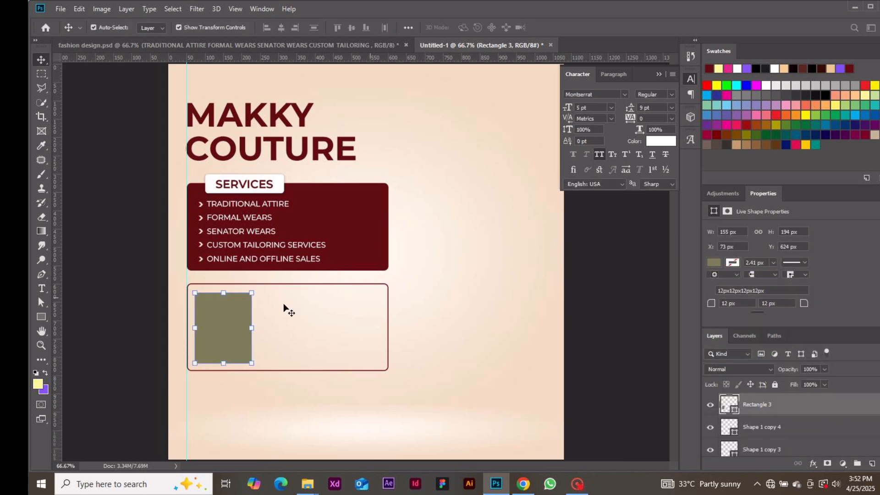
Step: Alt-drag a duplicate of the olive rectangle to its right in the frame
{"action": "left_click", "coordinate": [217, 315], "text": "alt"}
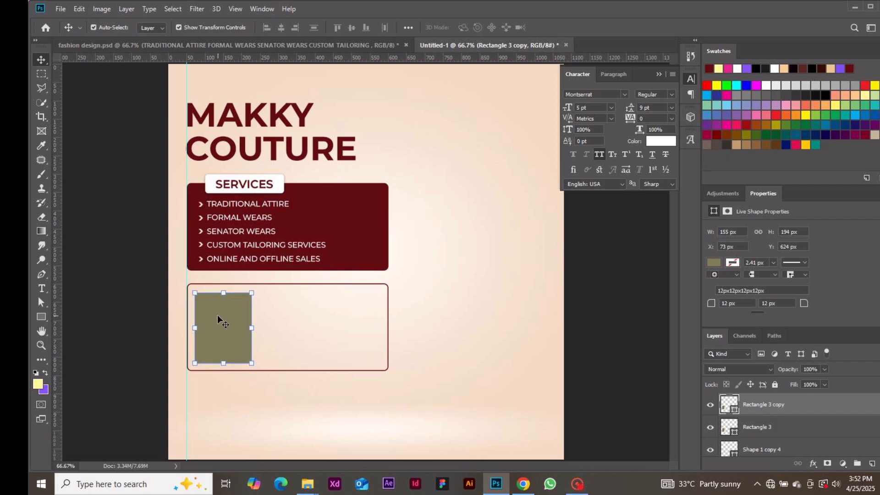
{"action": "left_click_drag", "start_coordinate": [217, 314], "coordinate": [354, 315]}
{"action": "key", "text": "ctrl"}
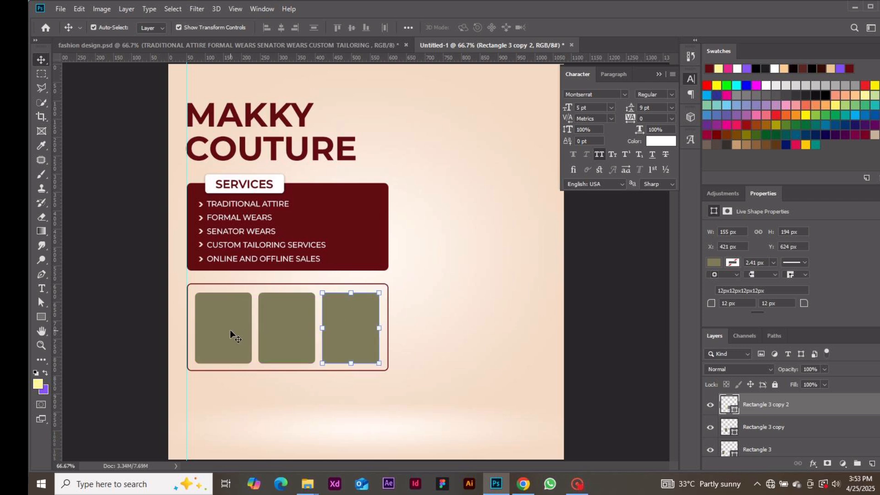
Step: Embed the charcoal agbada photo and scale it down to frame size
{"action": "left_click", "coordinate": [230, 329]}
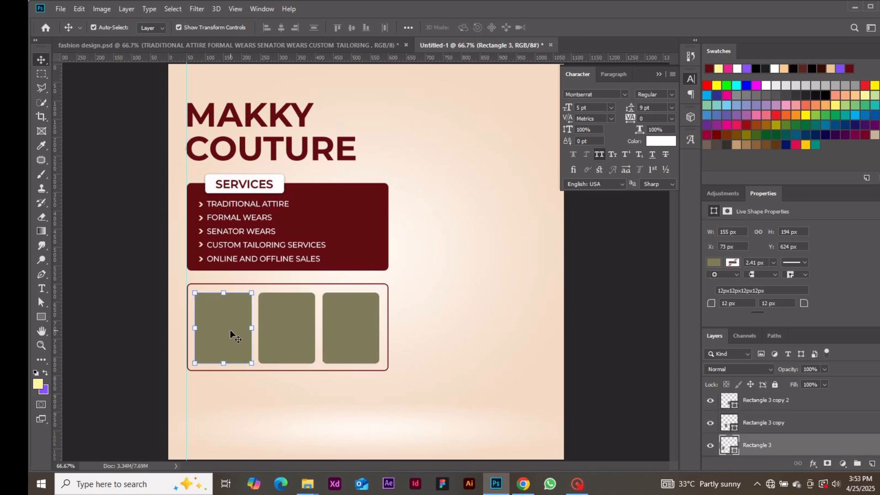
{"action": "left_click", "coordinate": [60, 10]}
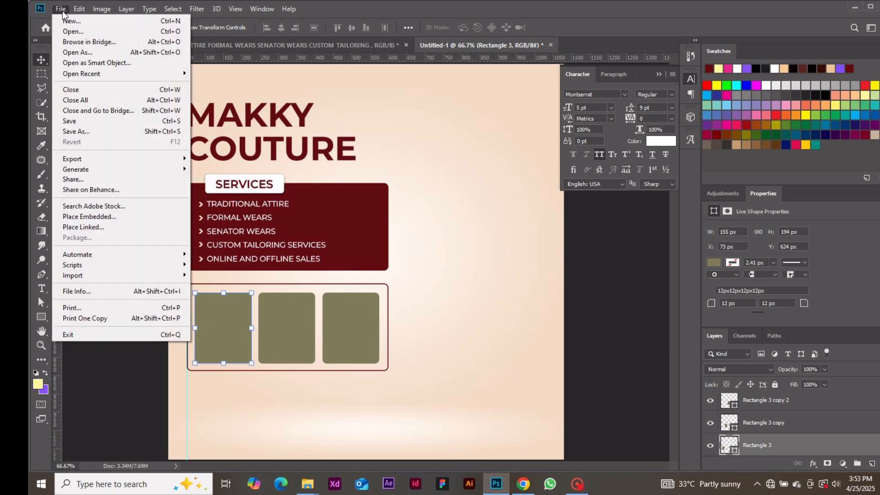
{"action": "left_click", "coordinate": [142, 213]}
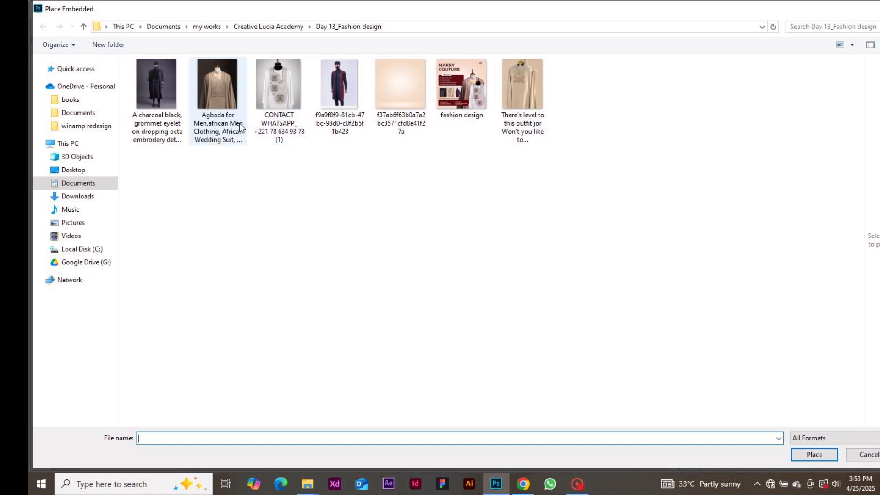
{"action": "double_click", "coordinate": [164, 102]}
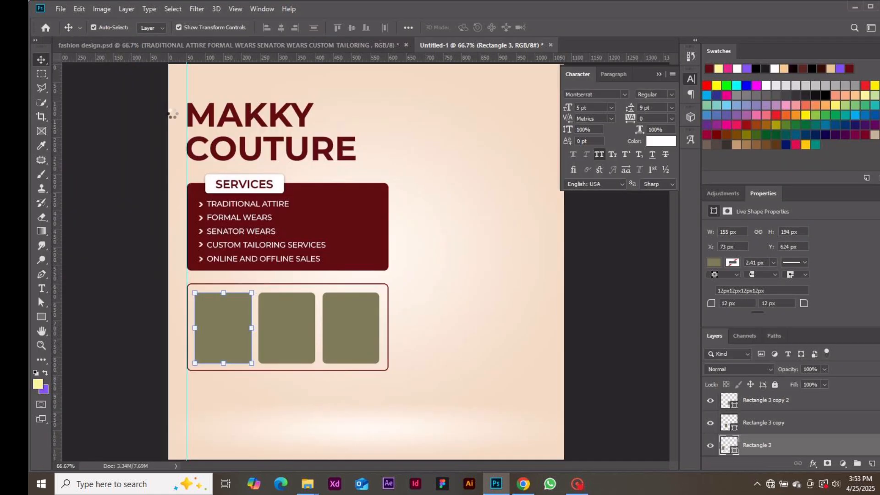
{"action": "left_click_drag", "start_coordinate": [315, 311], "coordinate": [283, 315]}
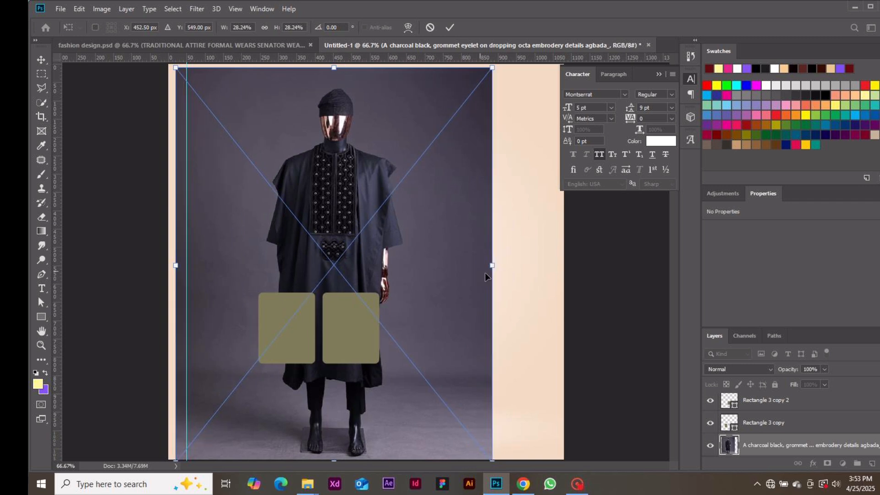
{"action": "left_click_drag", "start_coordinate": [493, 265], "coordinate": [239, 325]}
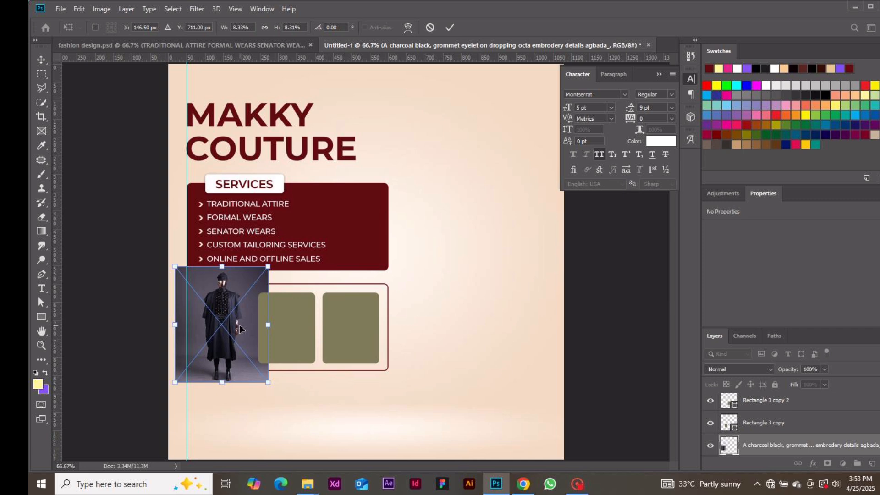
{"action": "key", "text": "Return"}
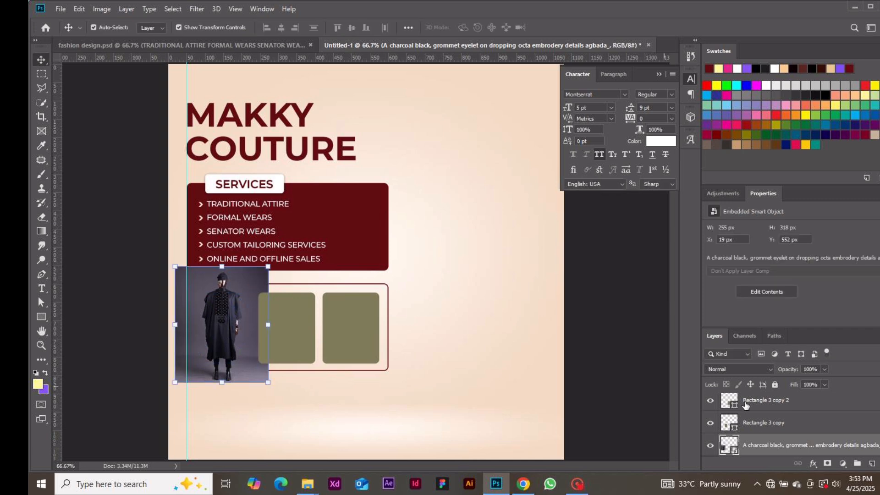
Step: Clip the photo into the first rounded rectangle and lower it inside the frame
{"action": "right_click", "coordinate": [825, 445]}
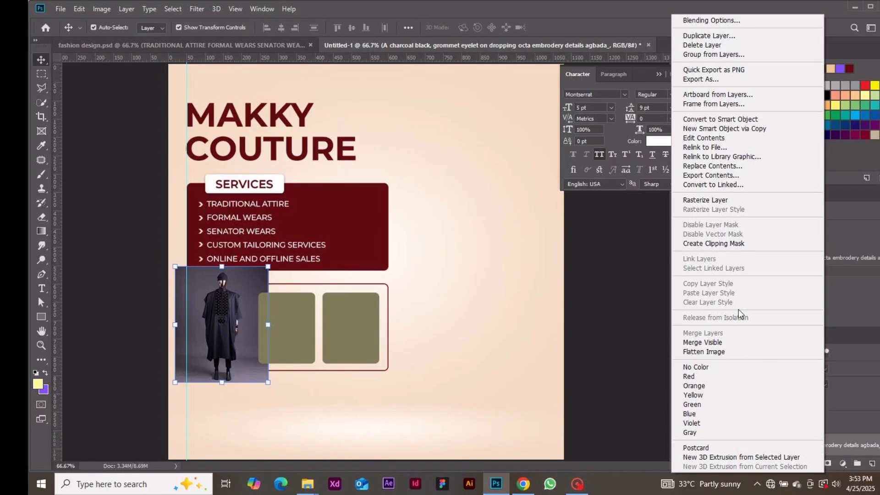
{"action": "left_click", "coordinate": [730, 244]}
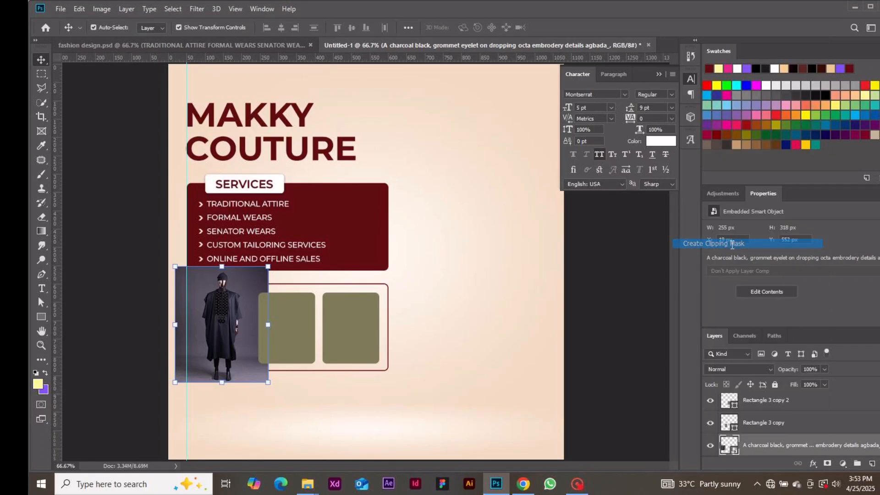
{"action": "left_click_drag", "start_coordinate": [239, 320], "coordinate": [242, 332]}
{"action": "left_click_drag", "start_coordinate": [239, 333], "coordinate": [239, 339]}
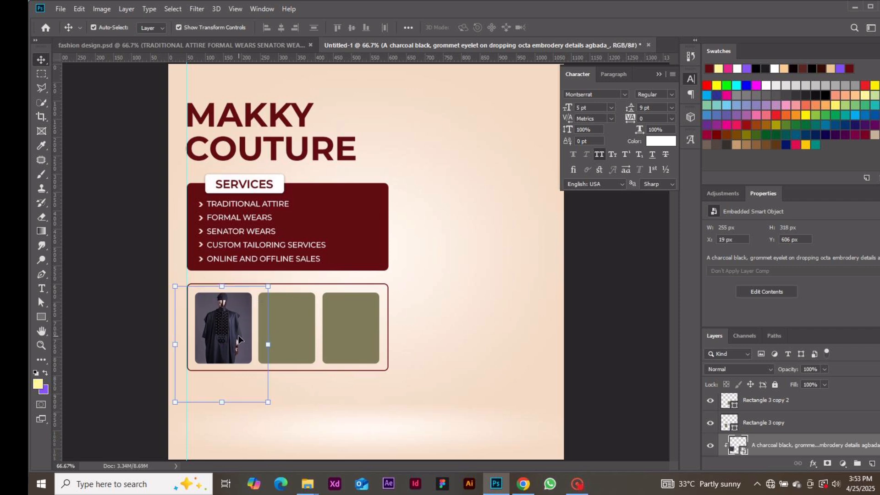
Step: Place the cream embroidered outfit photo as an embedded layer, scaled down over the middle frame
{"action": "left_click", "coordinate": [293, 330]}
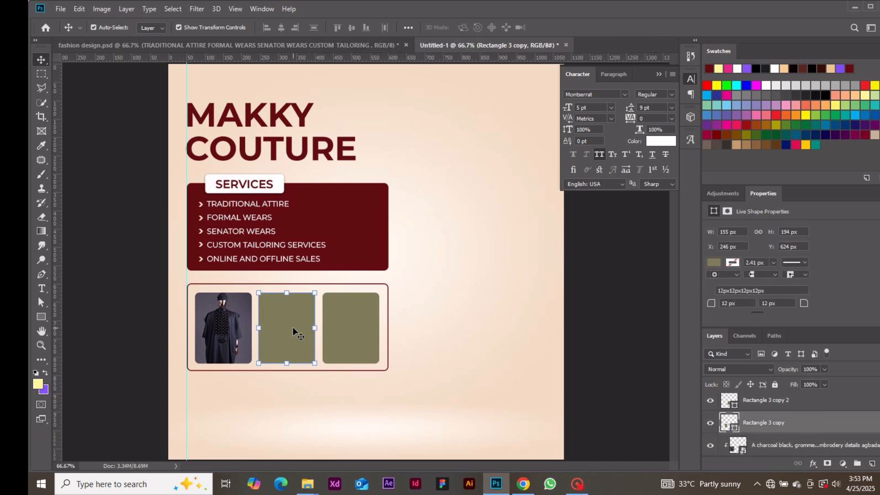
{"action": "left_click", "coordinate": [62, 12]}
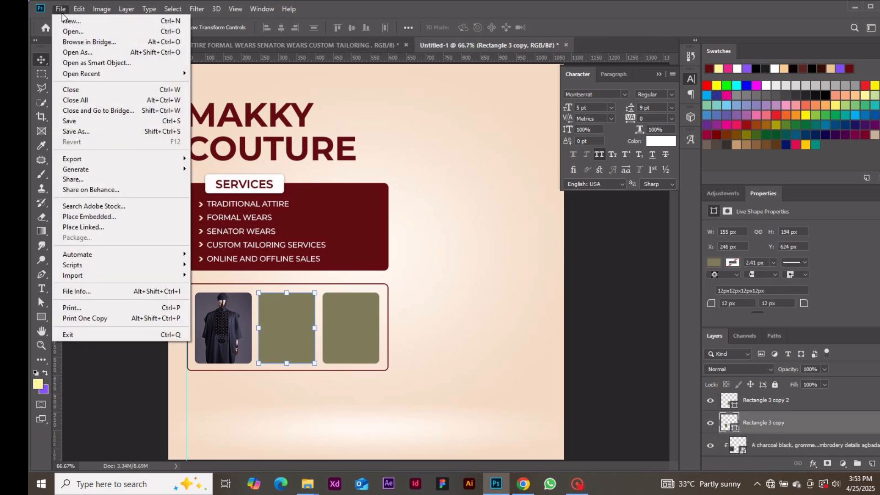
{"action": "left_click", "coordinate": [123, 216]}
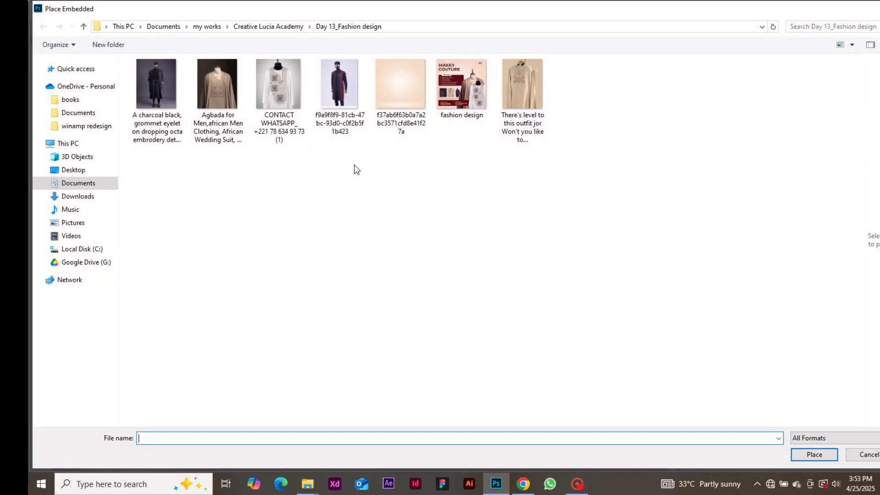
{"action": "double_click", "coordinate": [531, 81]}
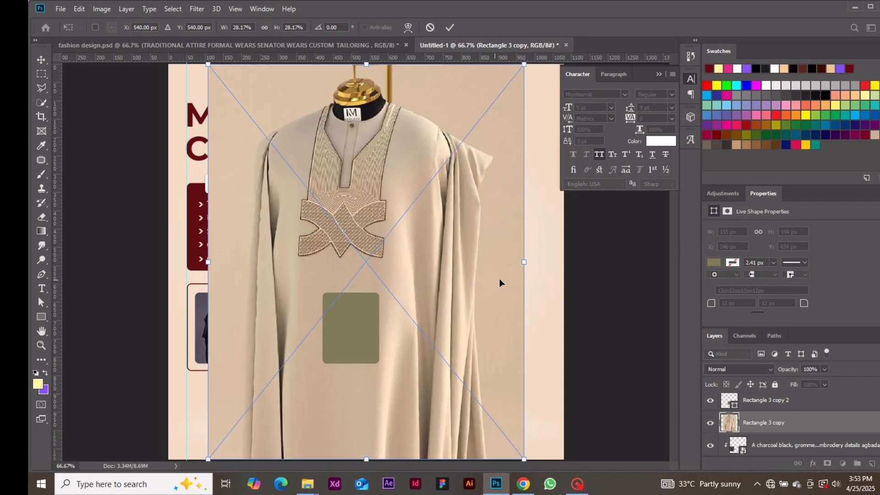
{"action": "left_click_drag", "start_coordinate": [524, 262], "coordinate": [292, 332]}
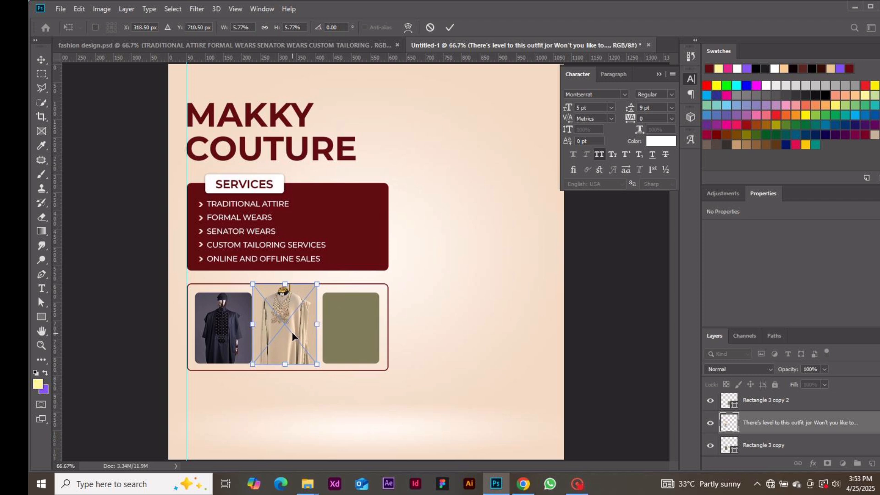
{"action": "key", "text": "Return"}
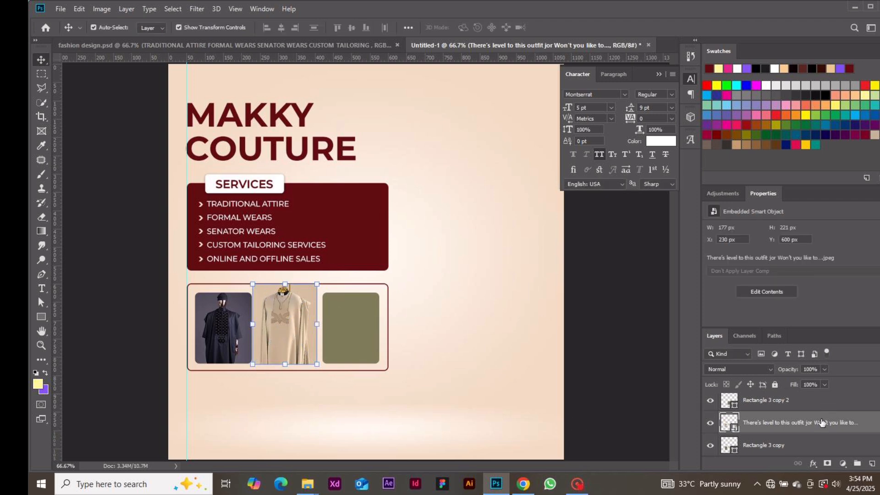
Step: Clip the cream outfit photo into the middle frame, then select the empty third frame
{"action": "right_click", "coordinate": [821, 423]}
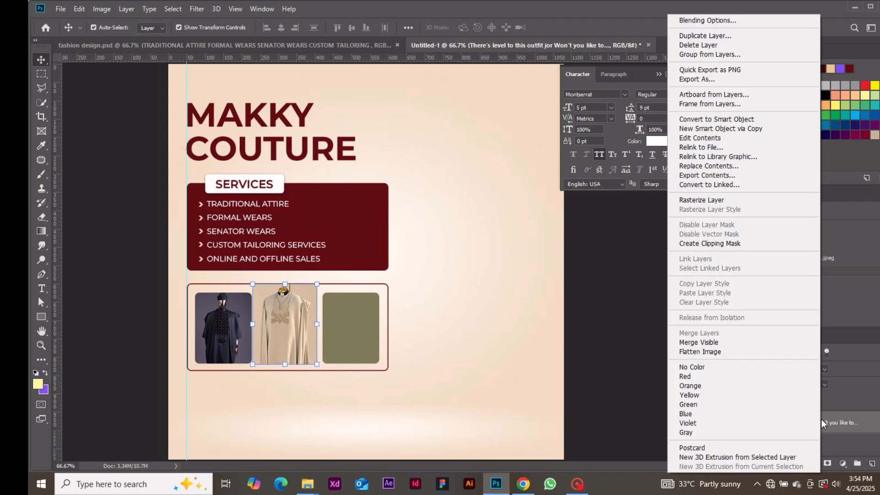
{"action": "left_click", "coordinate": [728, 244]}
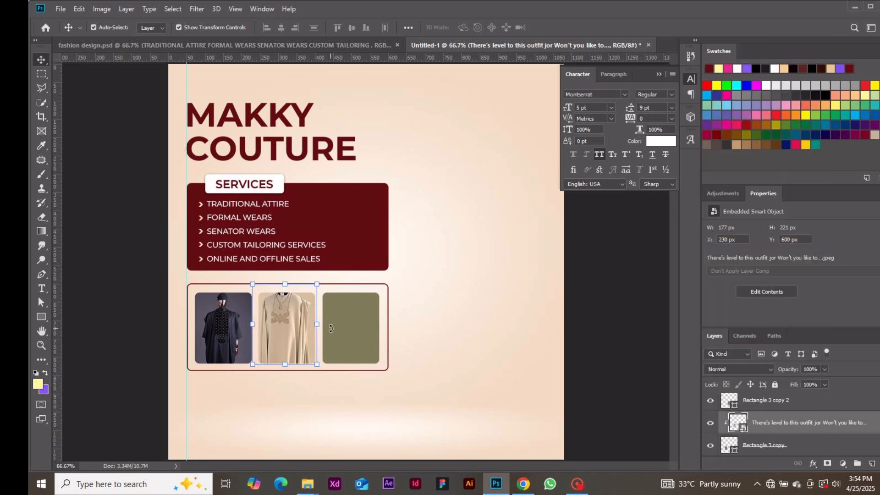
{"action": "left_click", "coordinate": [353, 329]}
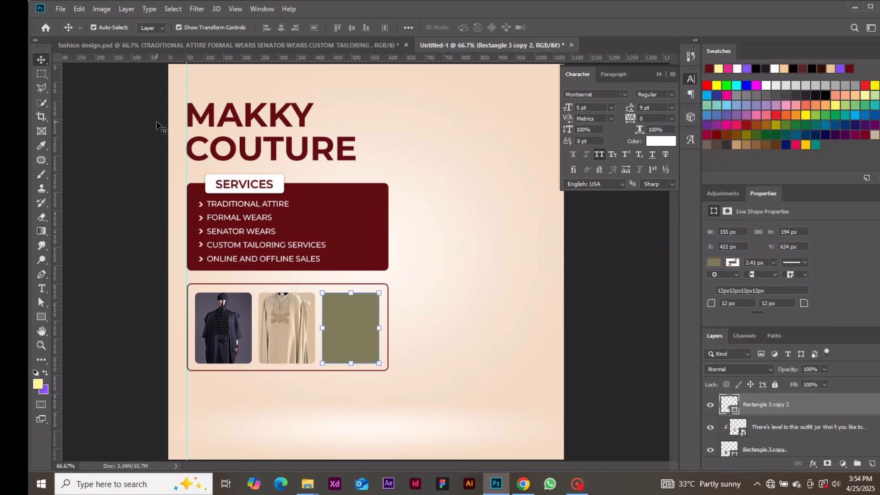
Step: Place the navy and maroon outfit photo, scaled and moved over the third frame
{"action": "left_click", "coordinate": [61, 9]}
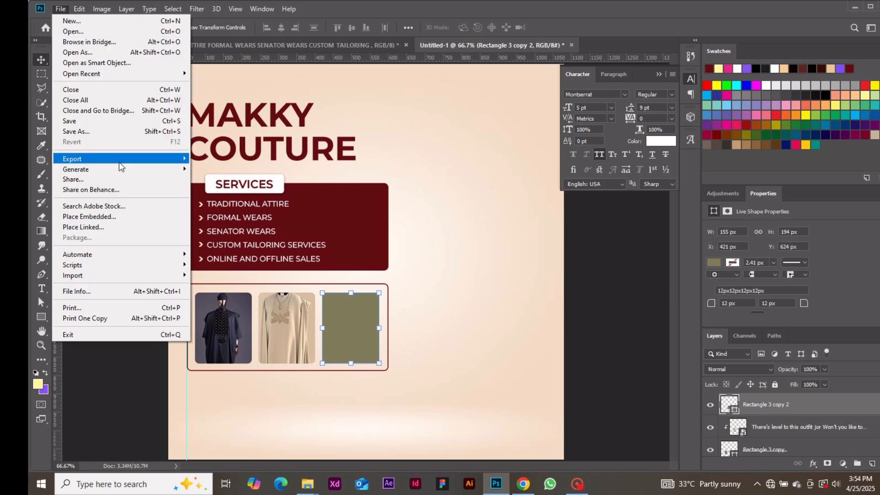
{"action": "left_click", "coordinate": [143, 216]}
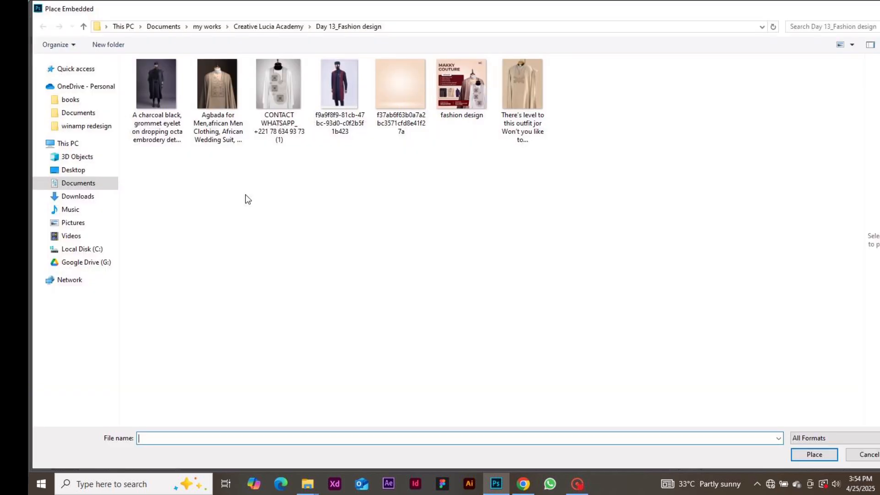
{"action": "double_click", "coordinate": [336, 90]}
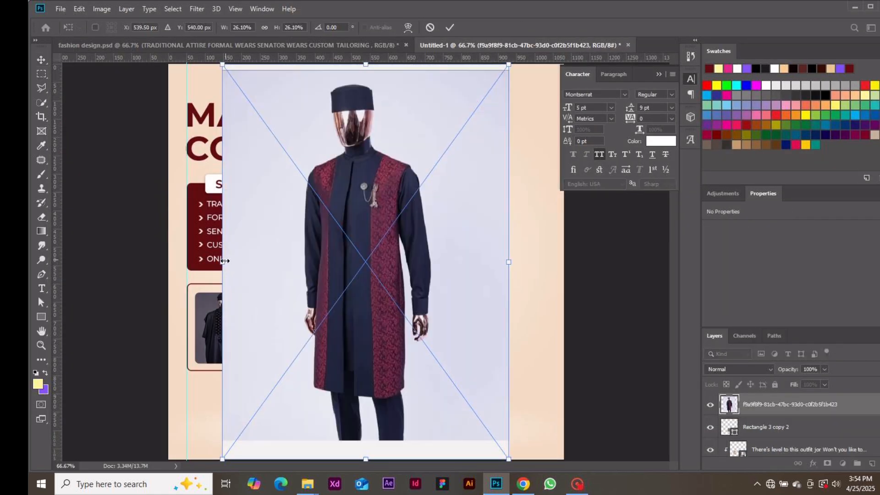
{"action": "left_click_drag", "start_coordinate": [224, 260], "coordinate": [402, 262]}
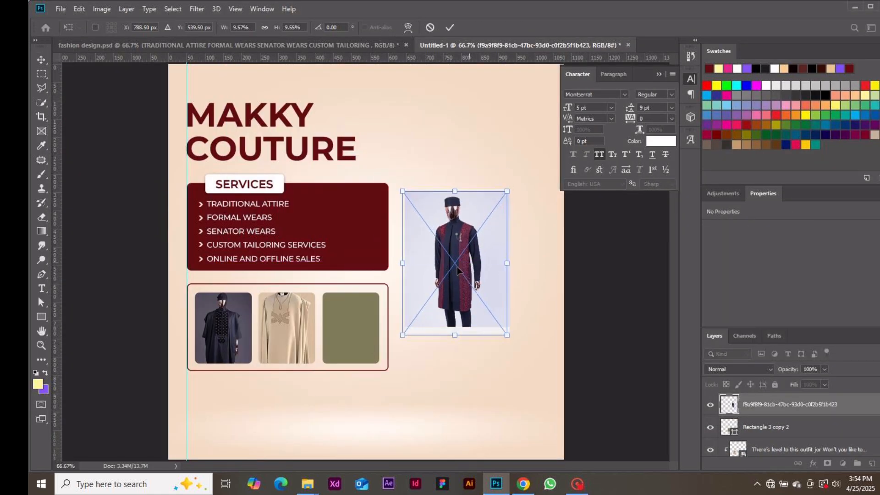
{"action": "left_click_drag", "start_coordinate": [457, 271], "coordinate": [369, 330]}
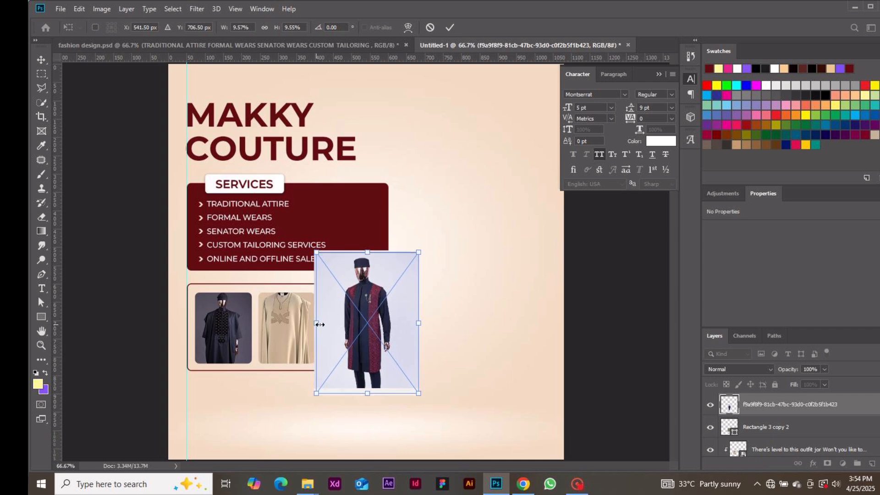
{"action": "left_click_drag", "start_coordinate": [317, 324], "coordinate": [358, 321]}
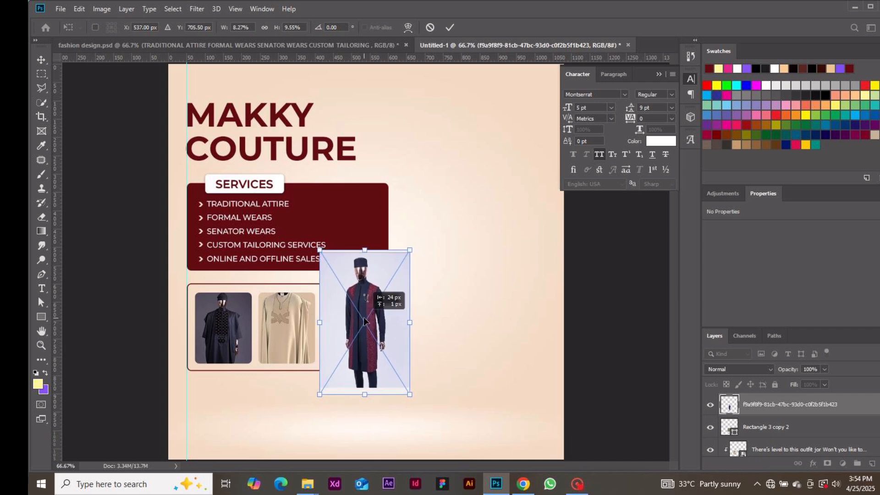
{"action": "key", "text": "Return"}
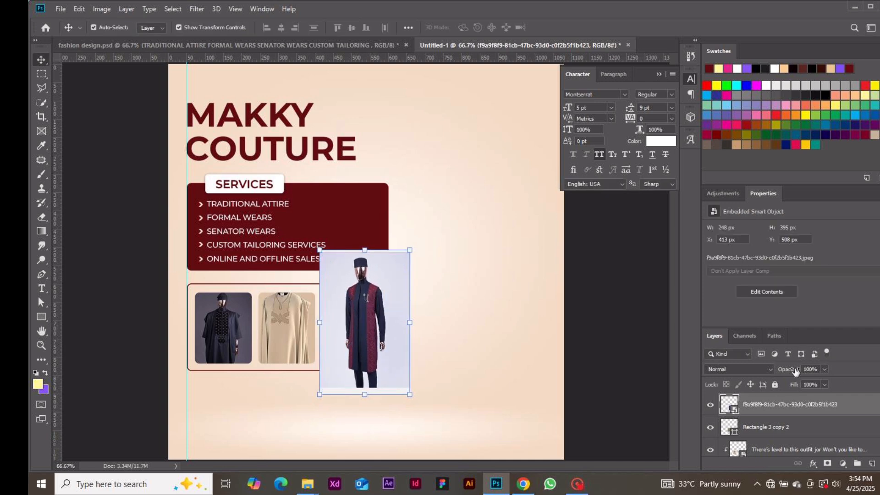
Step: Clip the navy and maroon photo into the third frame, reposition and resize it to fit, then deselect
{"action": "right_click", "coordinate": [839, 404]}
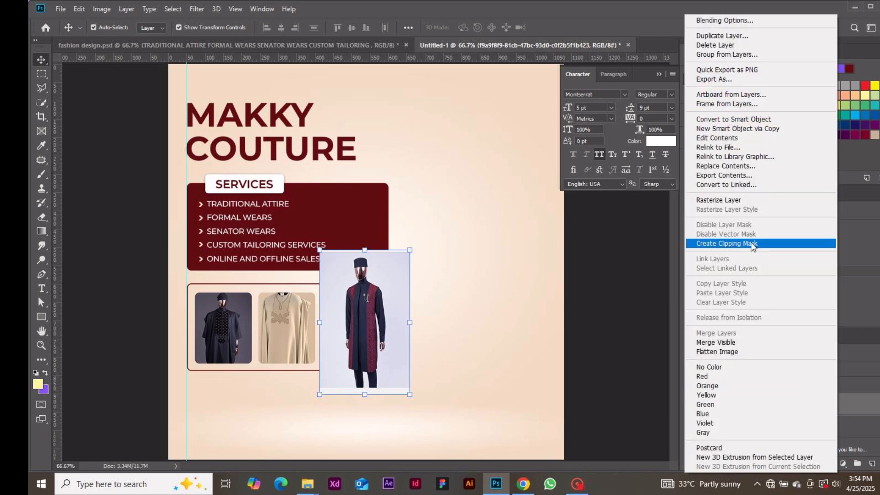
{"action": "left_click", "coordinate": [733, 243]}
{"action": "left_click_drag", "start_coordinate": [359, 323], "coordinate": [351, 388]}
{"action": "key", "text": "ctrl+t"}
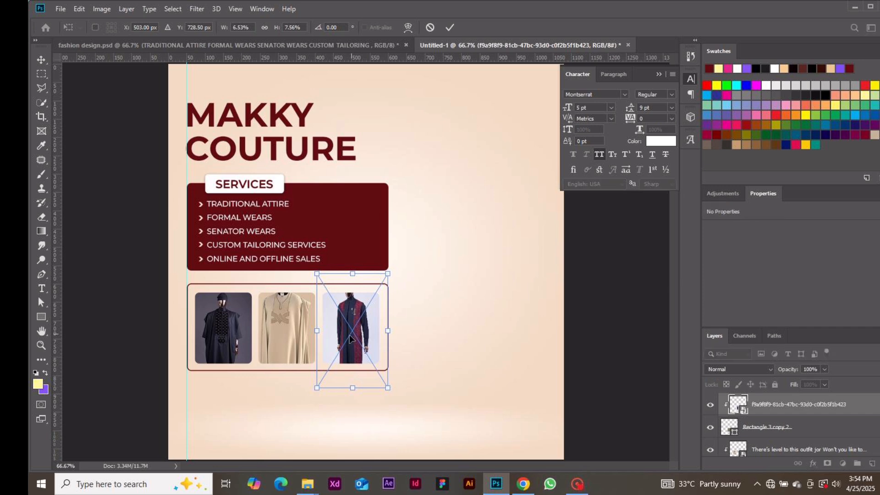
{"action": "mouse_move", "coordinate": [350, 334]}
{"action": "left_mouse_down"}
{"action": "mouse_move", "coordinate": [348, 345]}
{"action": "mouse_move", "coordinate": [308, 340]}
{"action": "mouse_move", "coordinate": [365, 338]}
{"action": "left_mouse_up"}
{"action": "key", "text": "Return"}
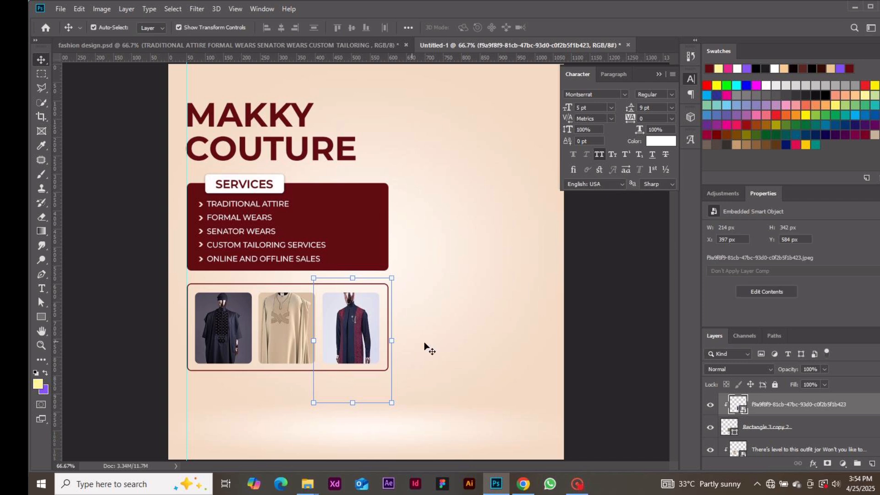
{"action": "left_click", "coordinate": [564, 373]}
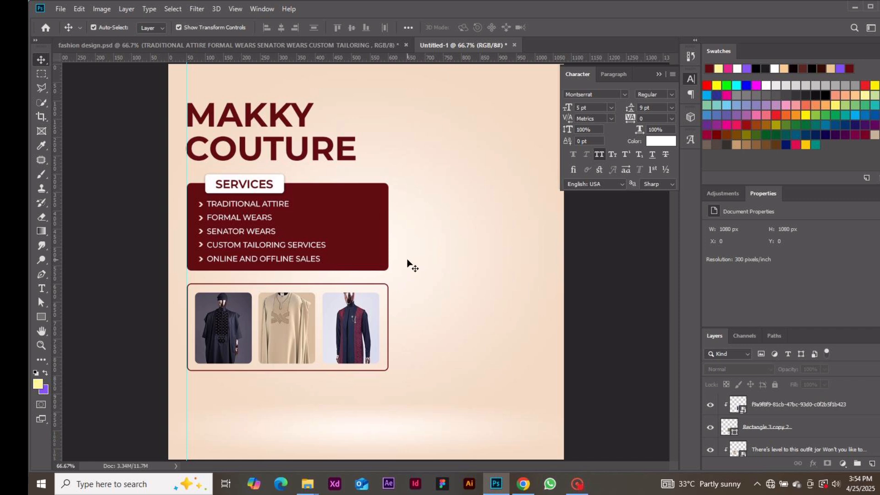
Step: Place the large Agbada photo as an embedded layer at 28.17% scale, covering most of the flyer
{"action": "left_click", "coordinate": [61, 12]}
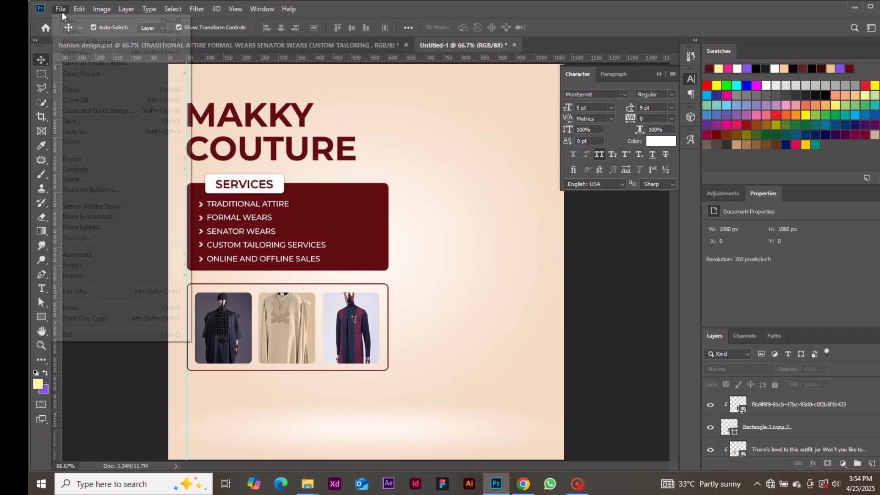
{"action": "left_click", "coordinate": [140, 216]}
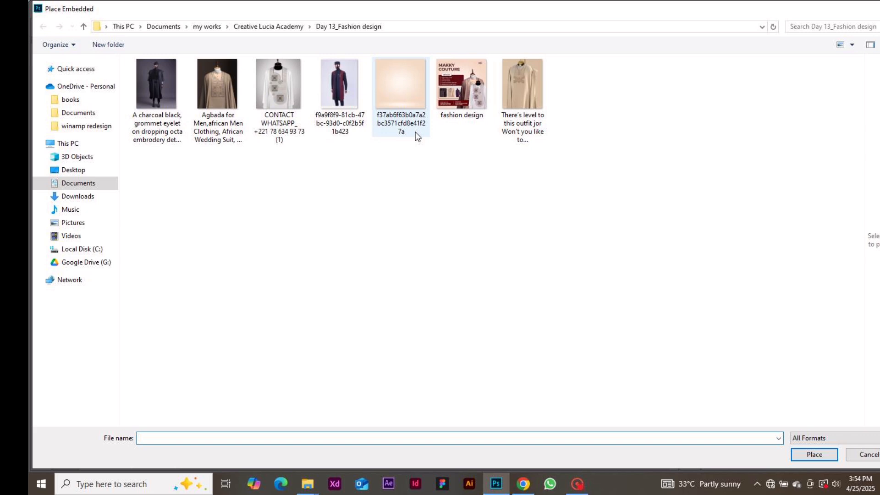
{"action": "double_click", "coordinate": [221, 103]}
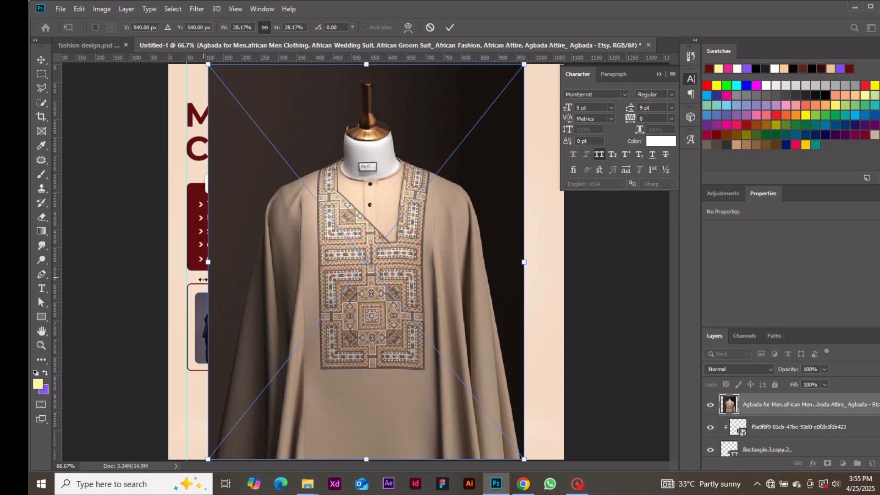
{"action": "left_click", "coordinate": [454, 31]}
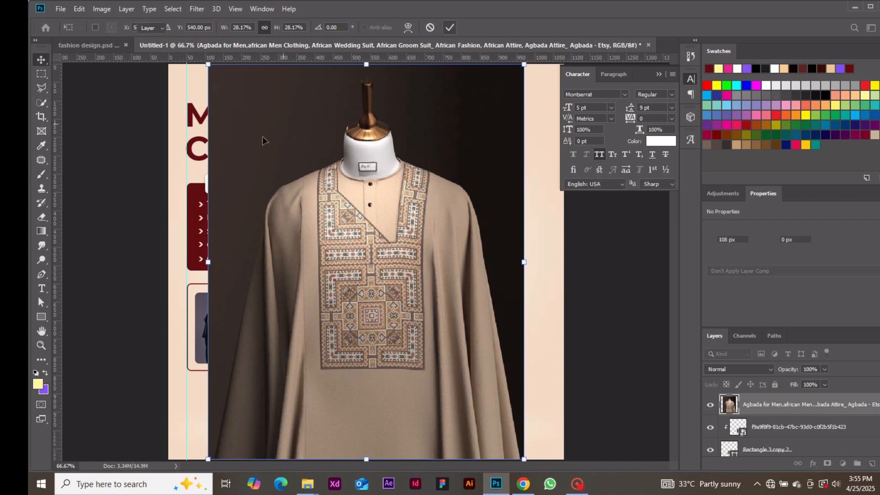
Step: Try Select Subject with the Quick Selection tool on the agbada, then discard the selection
{"action": "left_click", "coordinate": [41, 101]}
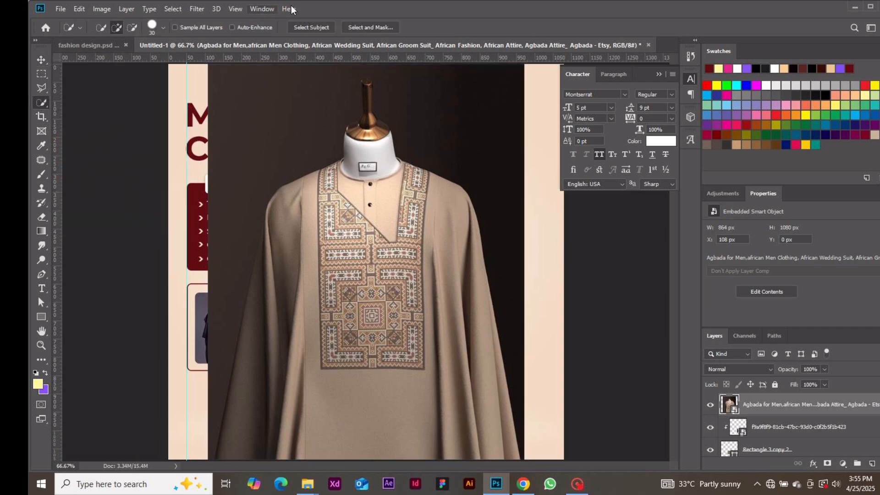
{"action": "left_click", "coordinate": [320, 28]}
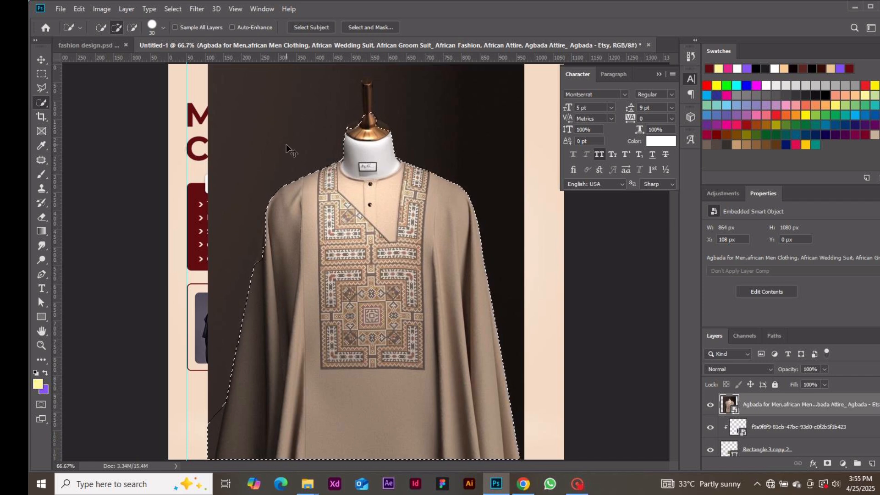
{"action": "key", "text": "ctrl+d"}
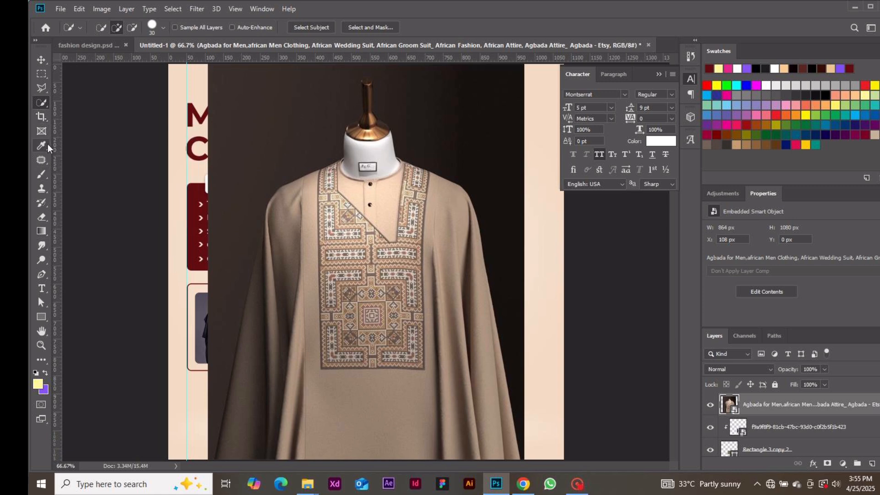
Step: Start a Polygonal Lasso outline with the first point at the agbada's lower-left edge
{"action": "left_click", "coordinate": [40, 86]}
{"action": "right_click", "coordinate": [39, 86]}
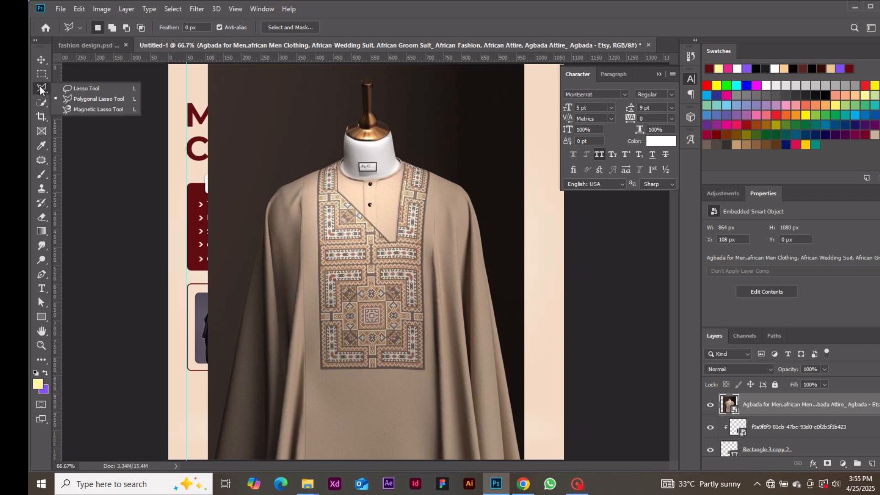
{"action": "left_click", "coordinate": [90, 100]}
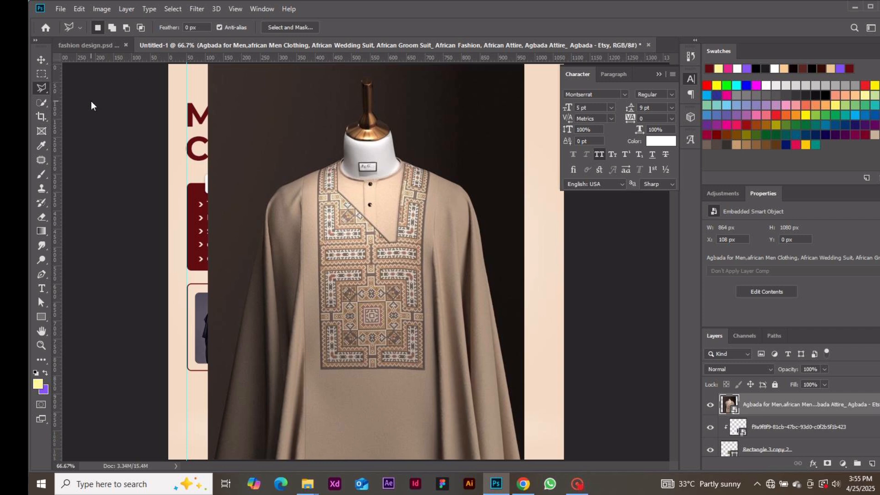
{"action": "left_click", "coordinate": [214, 459]}
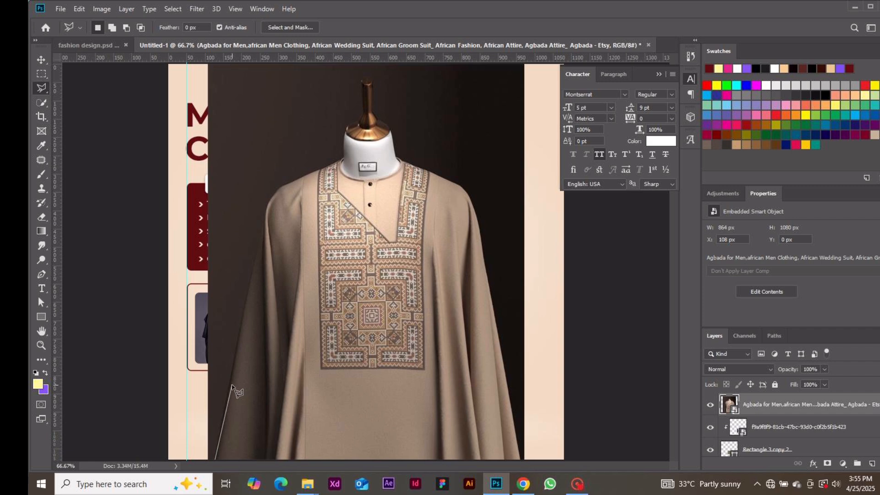
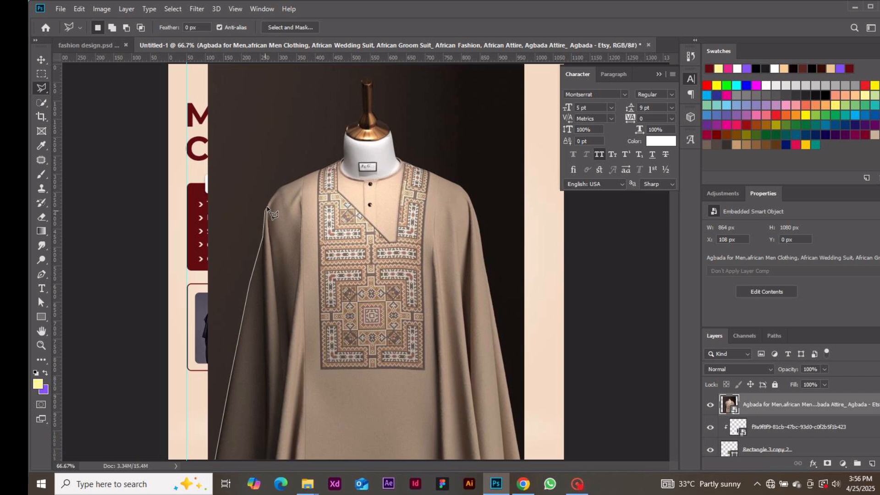
Step: Trace the Polygonal Lasso outline from the robe's shoulder, around the mannequin neck and down the garment's right edge
{"action": "left_click", "coordinate": [281, 187]}
{"action": "left_click", "coordinate": [360, 122]}
{"action": "left_click", "coordinate": [361, 83]}
{"action": "left_click", "coordinate": [369, 79]}
{"action": "left_click", "coordinate": [373, 85]}
{"action": "left_click", "coordinate": [377, 122]}
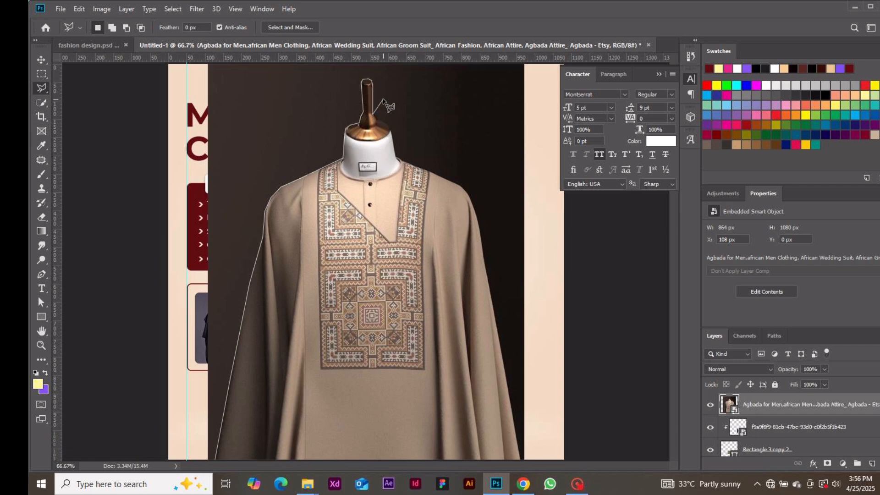
{"action": "left_click", "coordinate": [390, 132]}
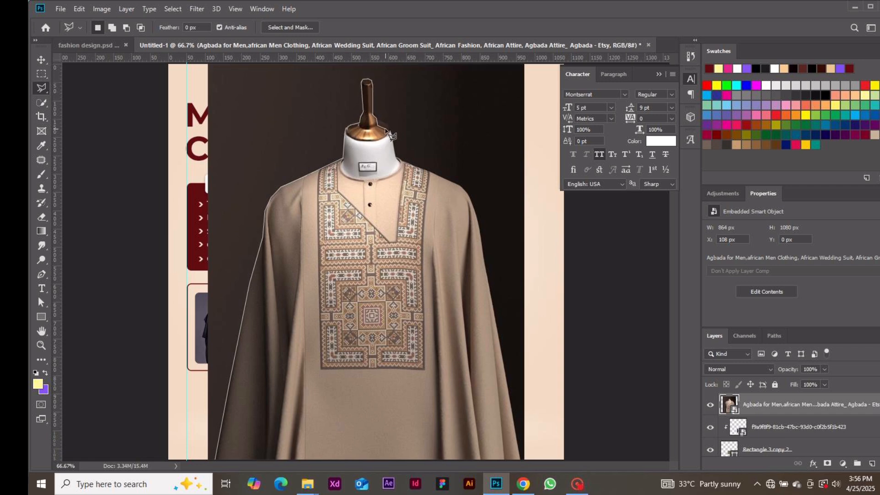
{"action": "left_click", "coordinate": [399, 161]}
{"action": "left_click", "coordinate": [464, 188]}
{"action": "left_click", "coordinate": [477, 215]}
{"action": "left_click", "coordinate": [520, 459]}
Step: Run the outline around the canvas edges, close it, and add a layer mask from the selection
{"action": "key", "text": "ctrl+minus"}
{"action": "left_click", "coordinate": [518, 411]}
{"action": "left_click", "coordinate": [529, 93]}
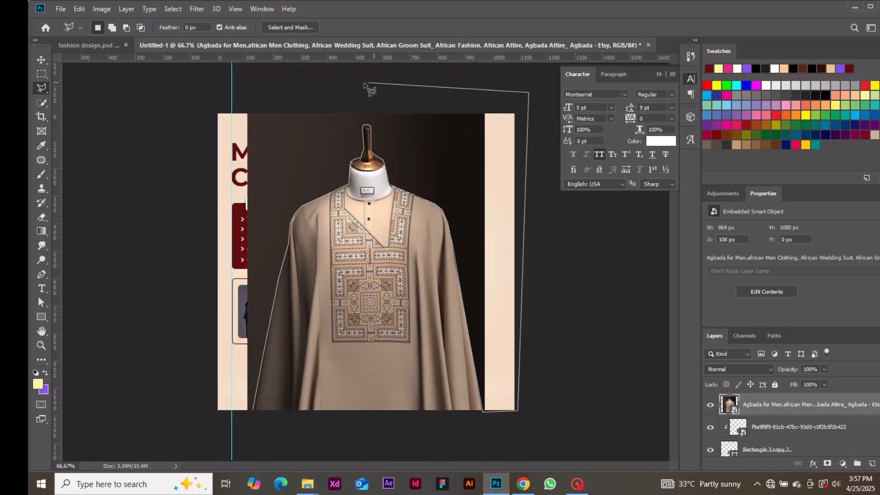
{"action": "left_click", "coordinate": [365, 83]}
{"action": "left_click", "coordinate": [234, 95]}
{"action": "left_click", "coordinate": [237, 444]}
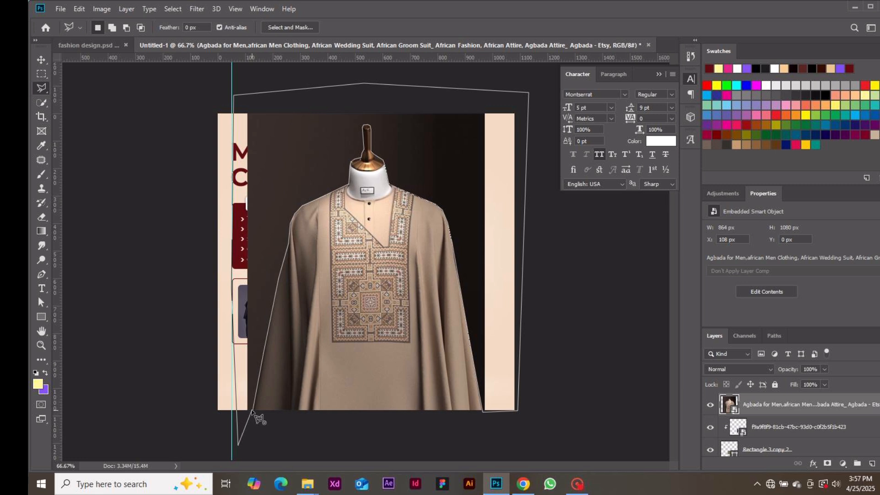
{"action": "left_click", "coordinate": [252, 411]}
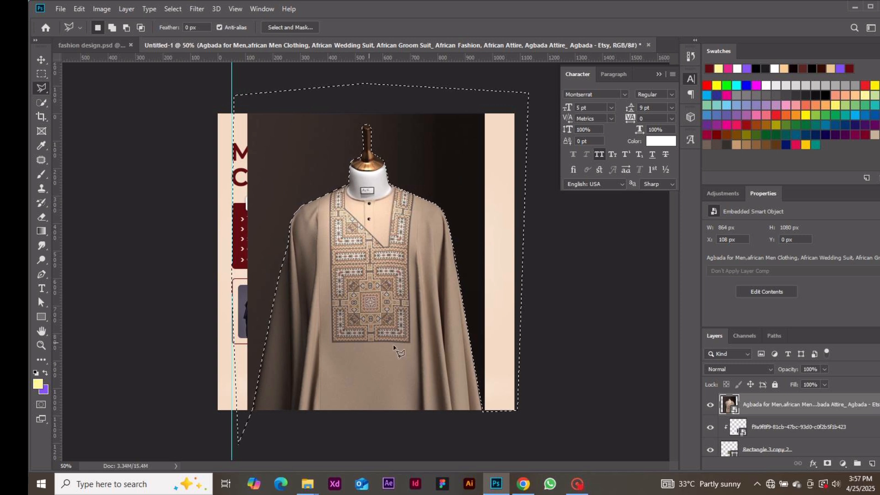
{"action": "left_click", "coordinate": [827, 465], "text": "alt"}
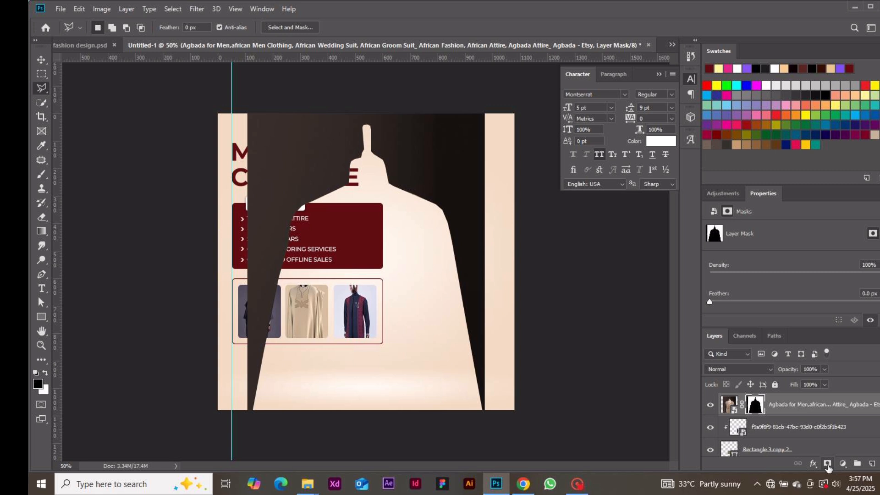
Step: Invert the Agbada mask to show only the mannequin and move it to the flyer's right side
{"action": "key", "text": "ctrl+i"}
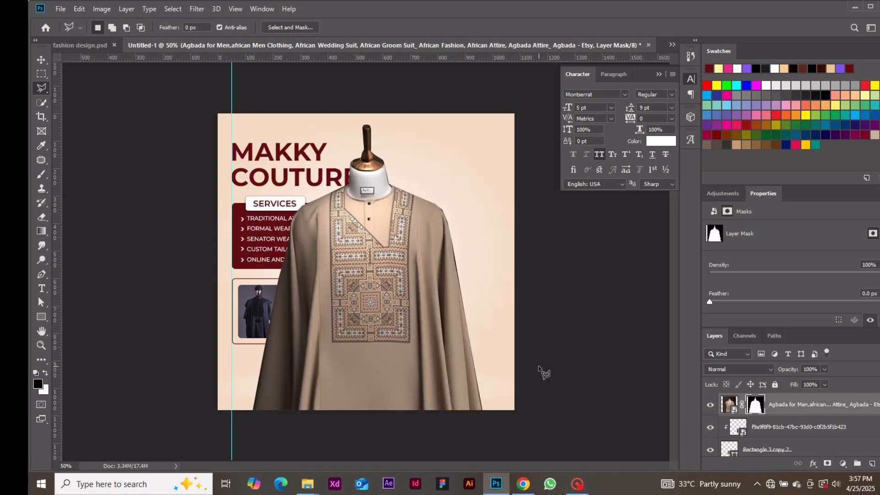
{"action": "left_click", "coordinate": [40, 60]}
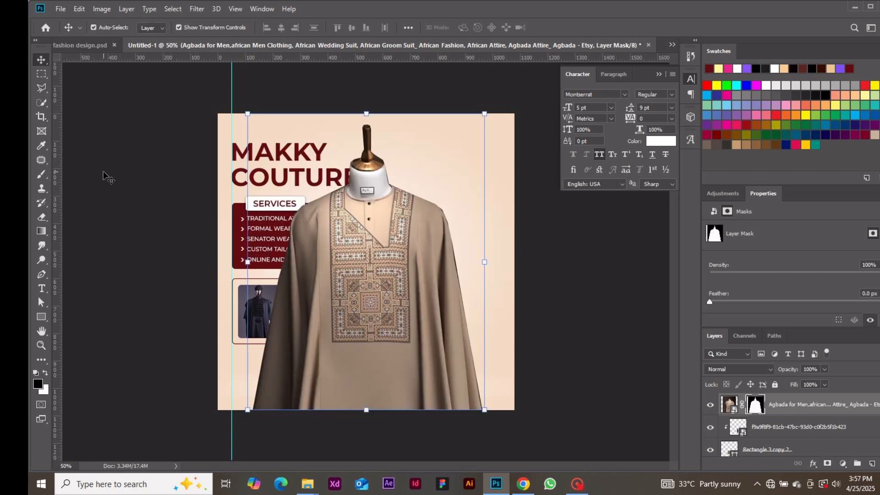
{"action": "left_click_drag", "start_coordinate": [347, 224], "coordinate": [441, 235]}
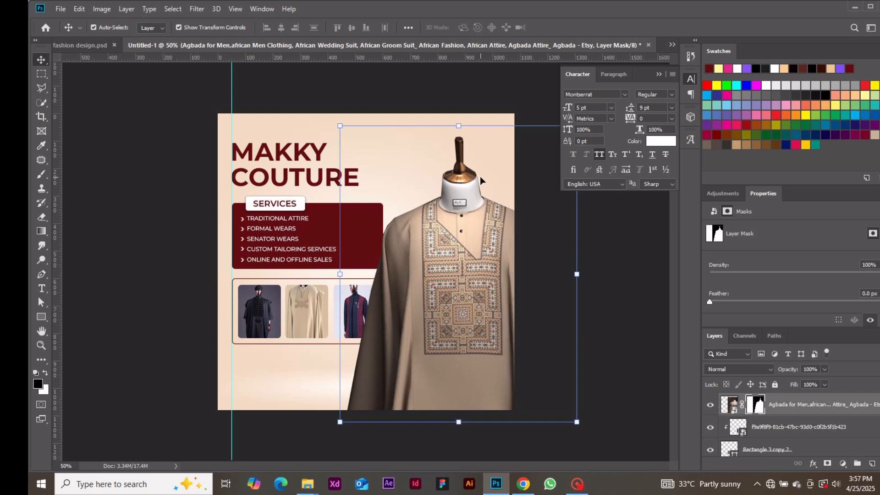
Step: Scale the agbada to about 79.77% and position it beside the services panel
{"action": "key", "text": "ctrl+2"}
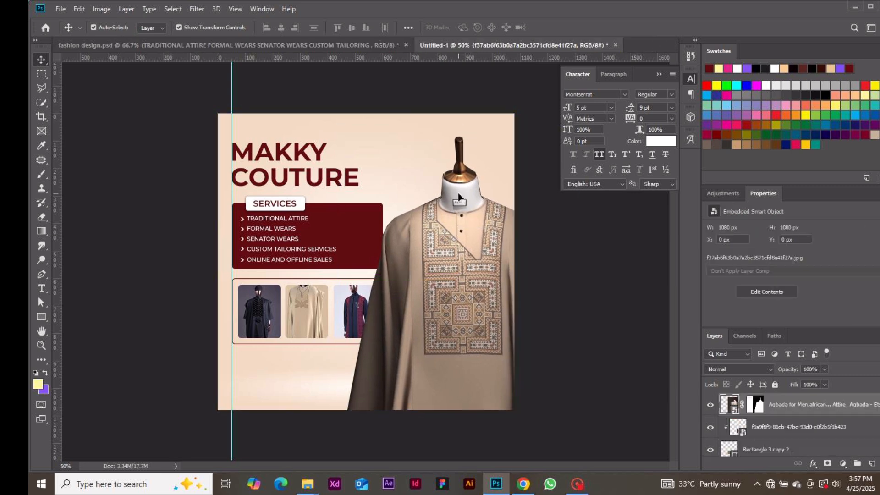
{"action": "left_click_drag", "start_coordinate": [464, 121], "coordinate": [460, 166]}
{"action": "left_click_drag", "start_coordinate": [461, 271], "coordinate": [452, 269]}
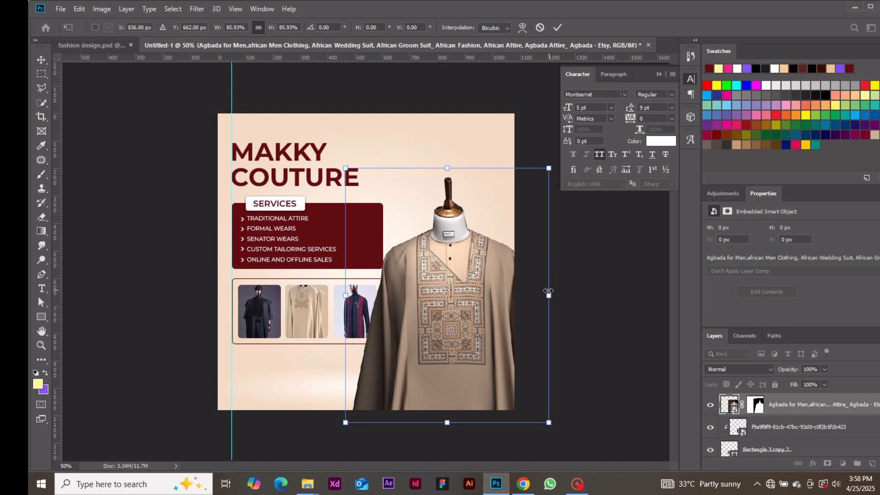
{"action": "left_click_drag", "start_coordinate": [548, 294], "coordinate": [526, 291]}
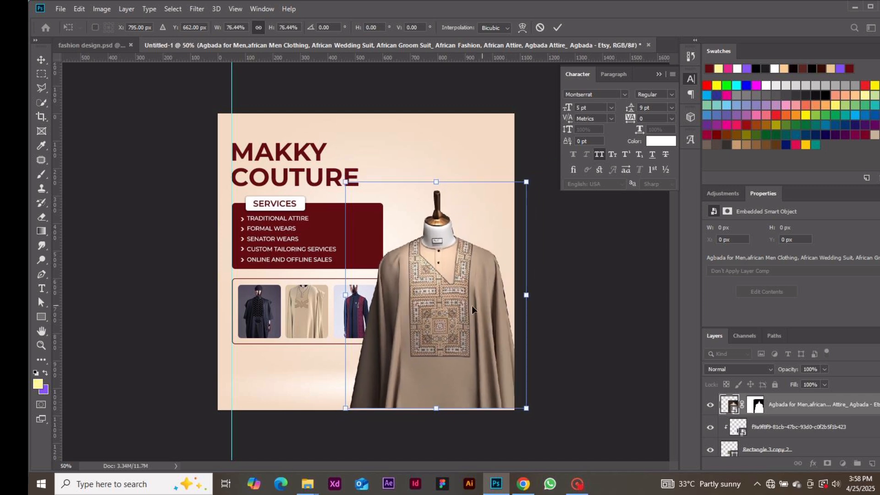
{"action": "left_click_drag", "start_coordinate": [463, 306], "coordinate": [466, 302]}
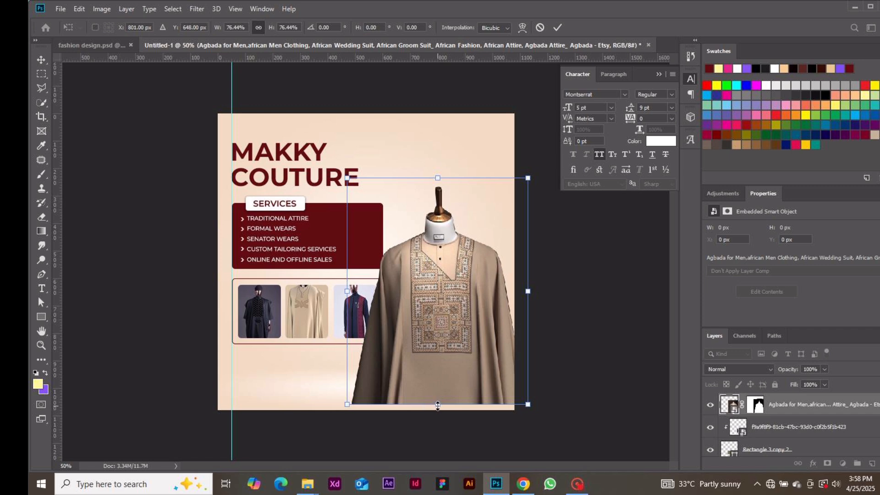
{"action": "left_click_drag", "start_coordinate": [438, 405], "coordinate": [437, 412]}
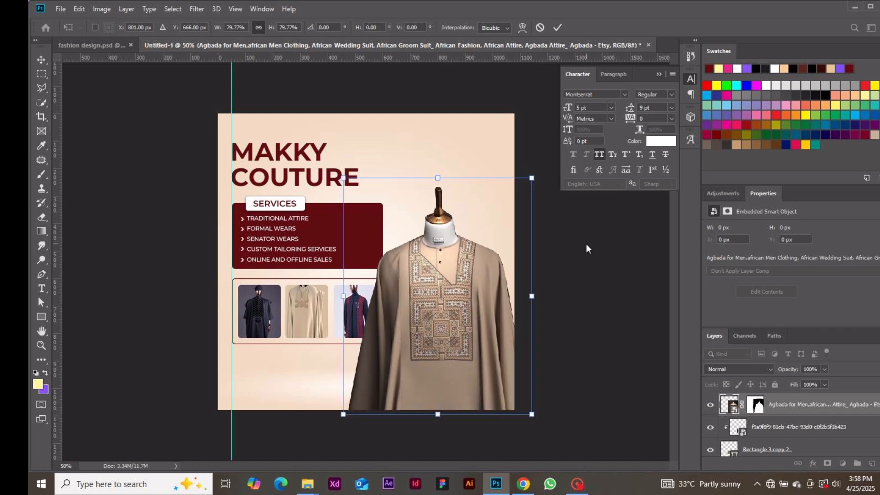
{"action": "left_click_drag", "start_coordinate": [477, 288], "coordinate": [476, 285]}
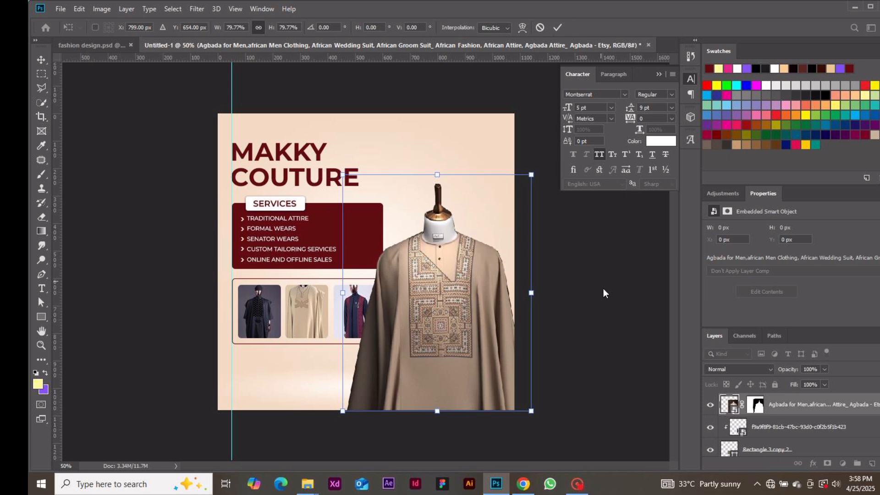
{"action": "key", "text": "Return"}
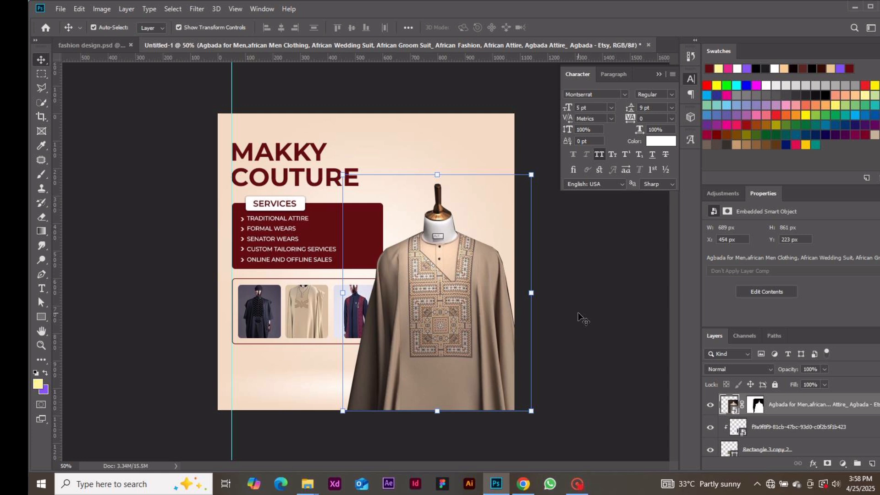
{"action": "left_click", "coordinate": [589, 342]}
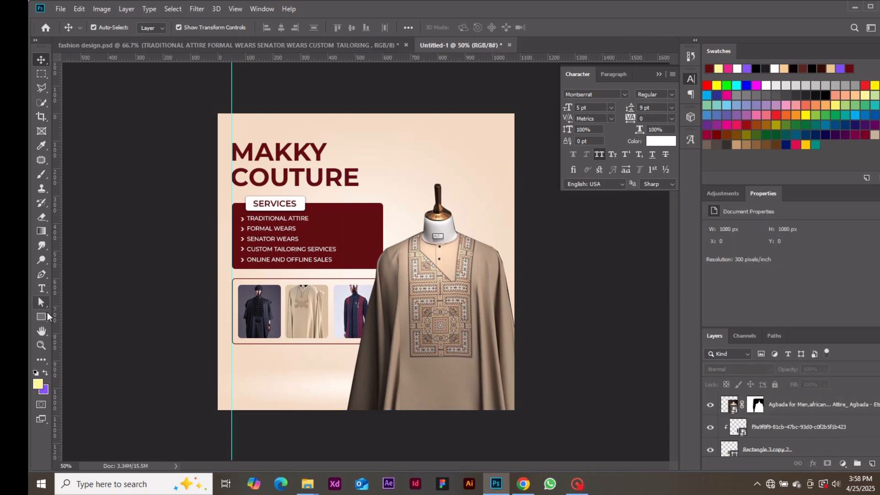
Step: Draw a rectangle near the flyer's bottom left sized 700 × 131 px
{"action": "left_click", "coordinate": [45, 315]}
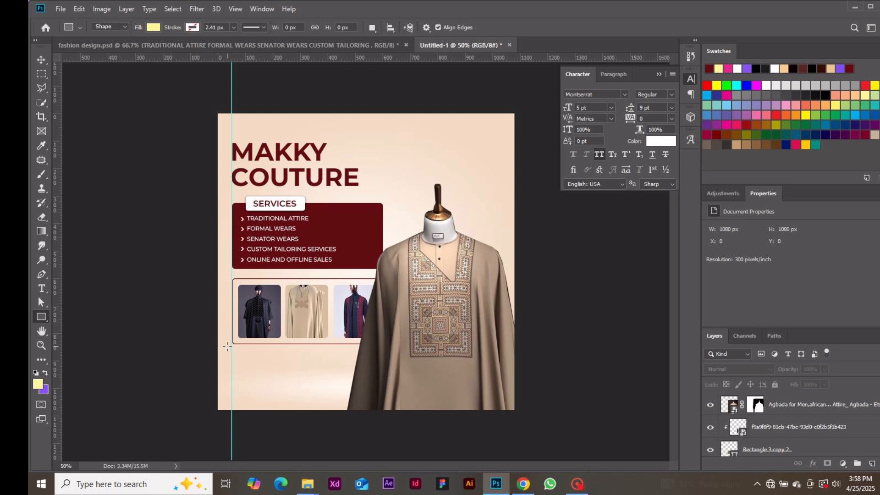
{"action": "left_click_drag", "start_coordinate": [232, 361], "coordinate": [384, 395]}
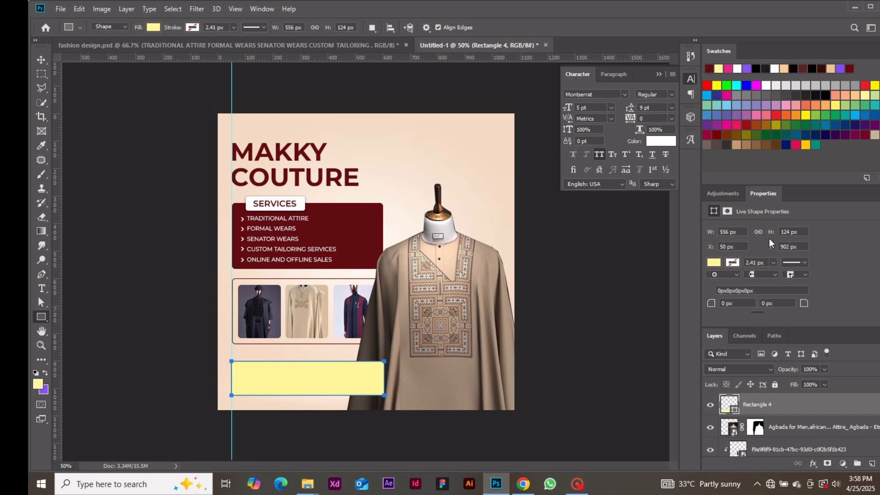
{"action": "double_click", "coordinate": [729, 231]}
{"action": "type", "text": "700"}
{"action": "key", "text": "Tab"}
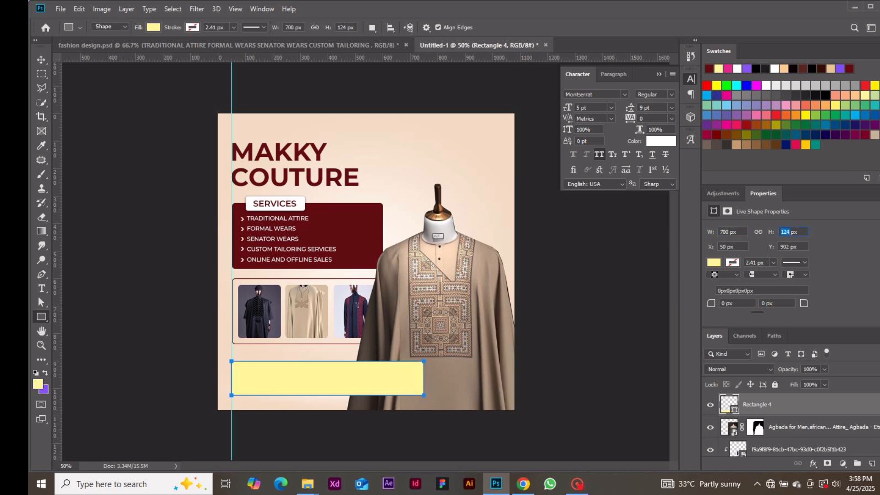
{"action": "type", "text": "131"}
{"action": "key", "text": "Return"}
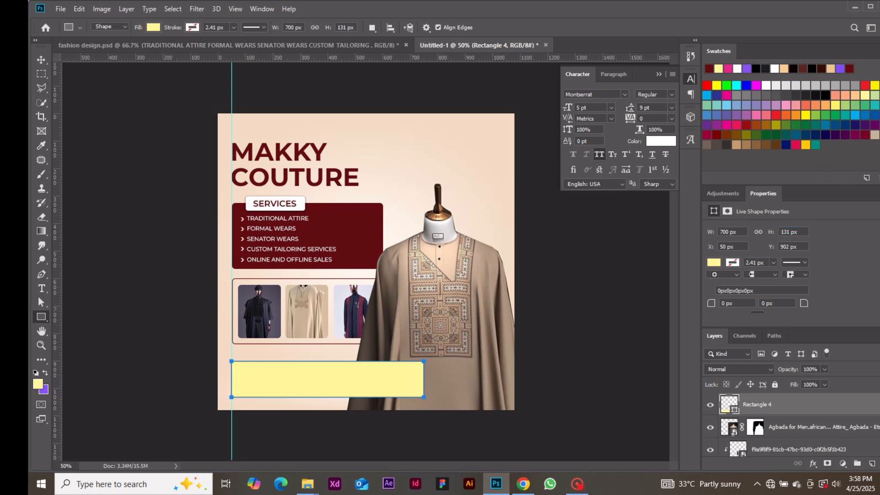
Step: Fill the rectangle with the services box's maroon #620b11 and round its corners to 12 px
{"action": "double_click", "coordinate": [731, 405]}
{"action": "left_click", "coordinate": [364, 236]}
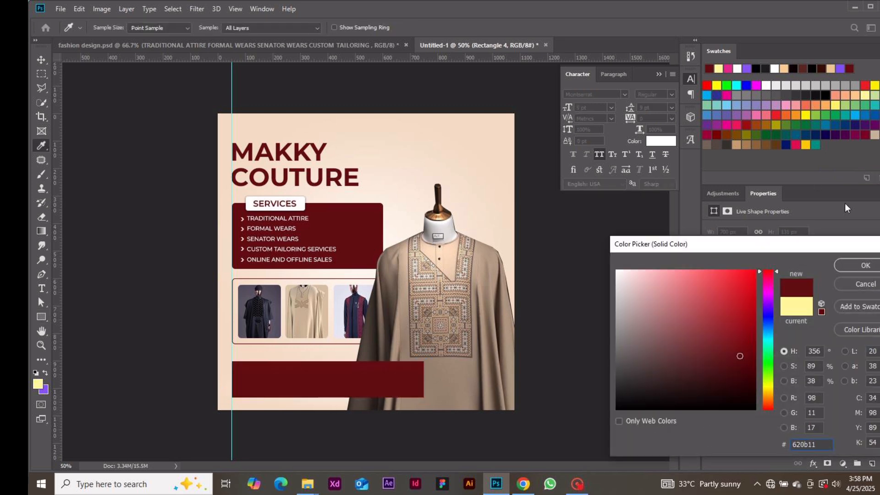
{"action": "left_click", "coordinate": [855, 265]}
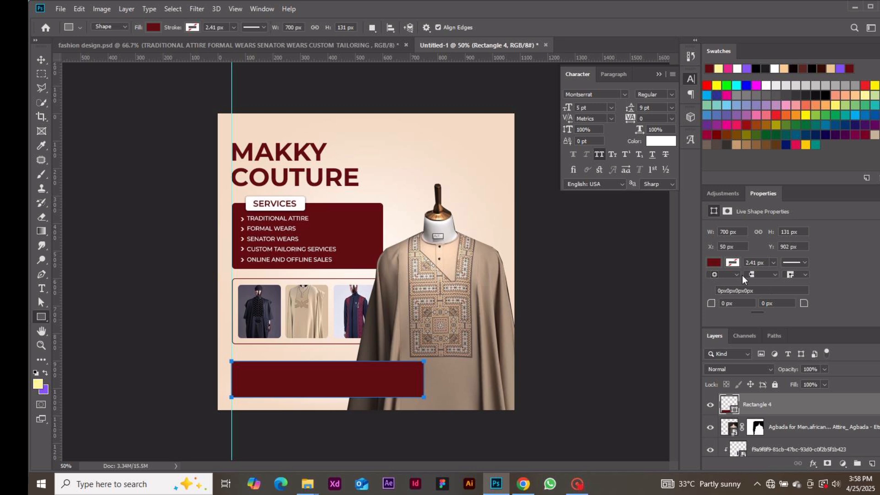
{"action": "left_click", "coordinate": [740, 303]}
{"action": "type", "text": "12"}
{"action": "key", "text": "Return"}
{"action": "left_click", "coordinate": [42, 59]}
{"action": "left_click", "coordinate": [154, 281]}
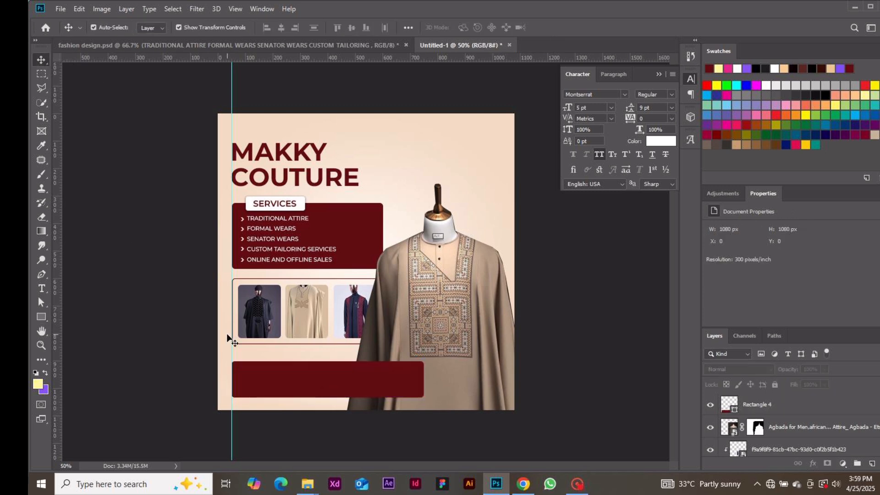
Step: Add a CONTACT US text line inside the maroon bar
{"action": "key", "text": "t"}
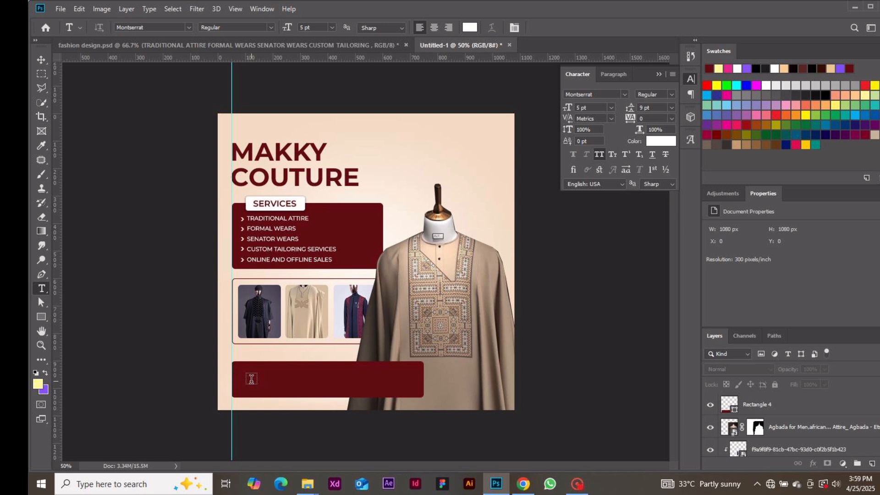
{"action": "left_click", "coordinate": [251, 378]}
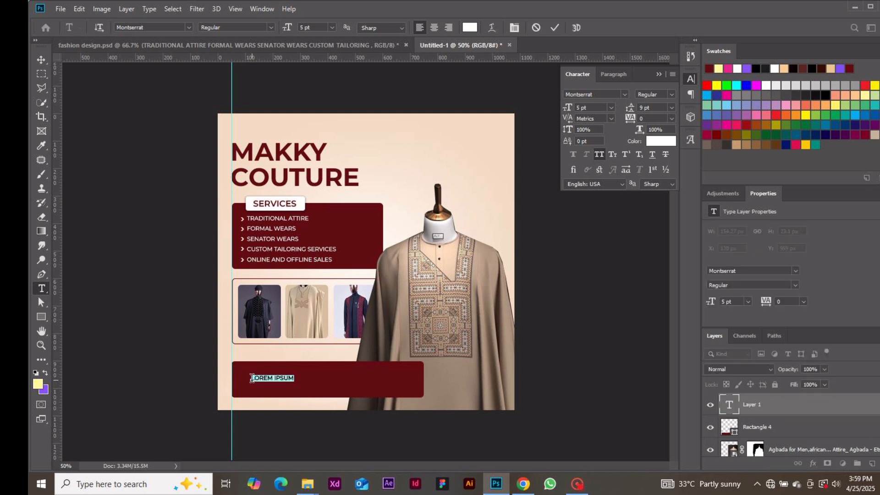
{"action": "type", "text": "CONTACT US"}
{"action": "left_click", "coordinate": [554, 29]}
Step: Set CONTACT US to Montserrat Medium 6 pt
{"action": "left_click", "coordinate": [42, 59]}
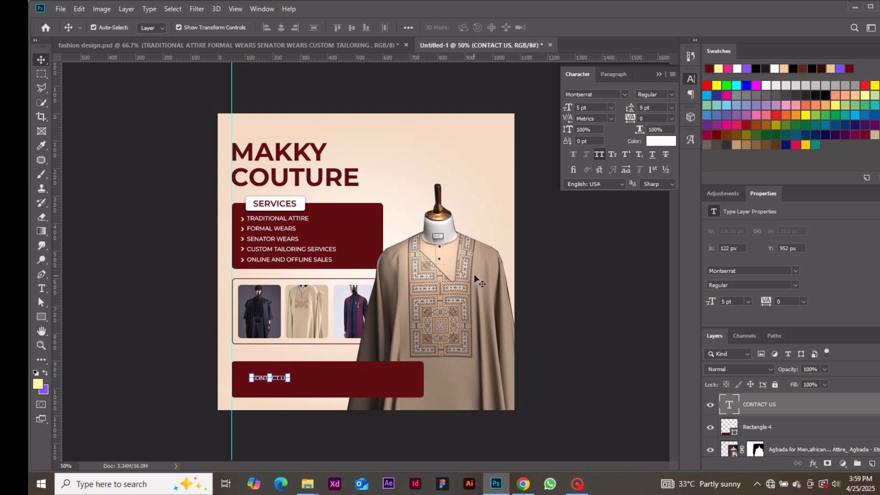
{"action": "left_click", "coordinate": [610, 107]}
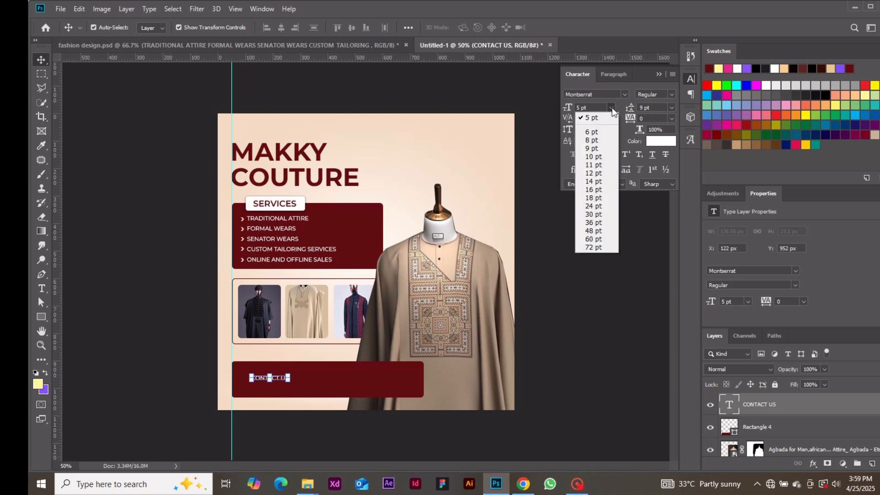
{"action": "left_click", "coordinate": [591, 115]}
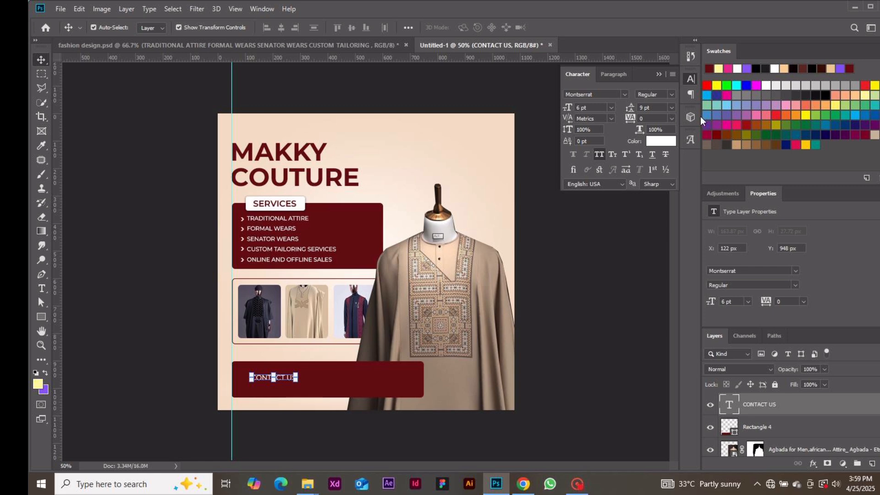
{"action": "left_click", "coordinate": [672, 94]}
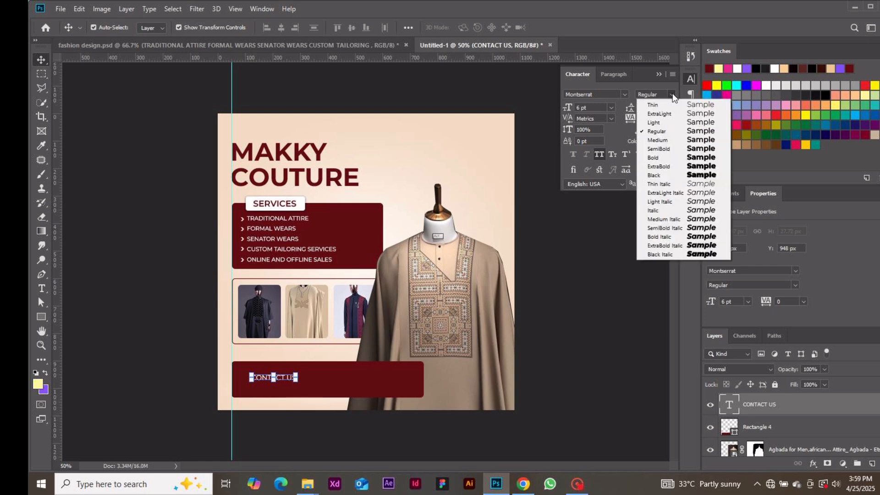
{"action": "left_click", "coordinate": [670, 140]}
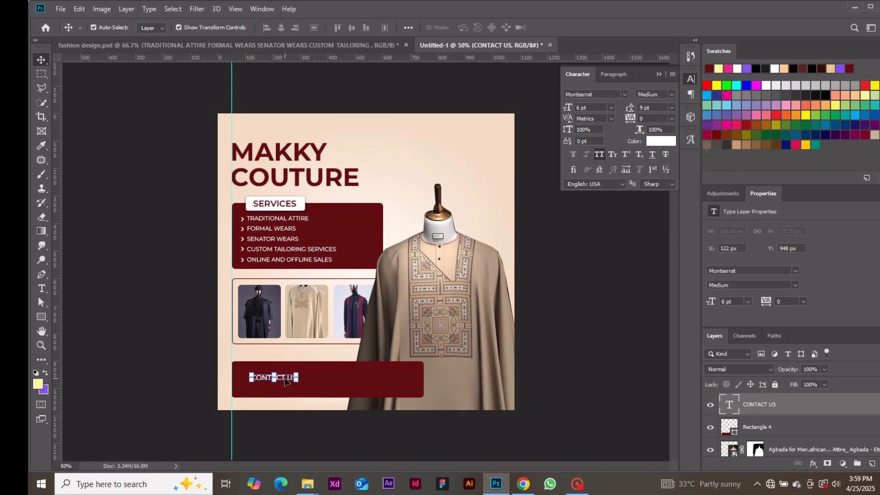
Step: Move CONTACT US toward the bar's top-left and color it peach #f3dac4
{"action": "left_click_drag", "start_coordinate": [285, 376], "coordinate": [273, 375]}
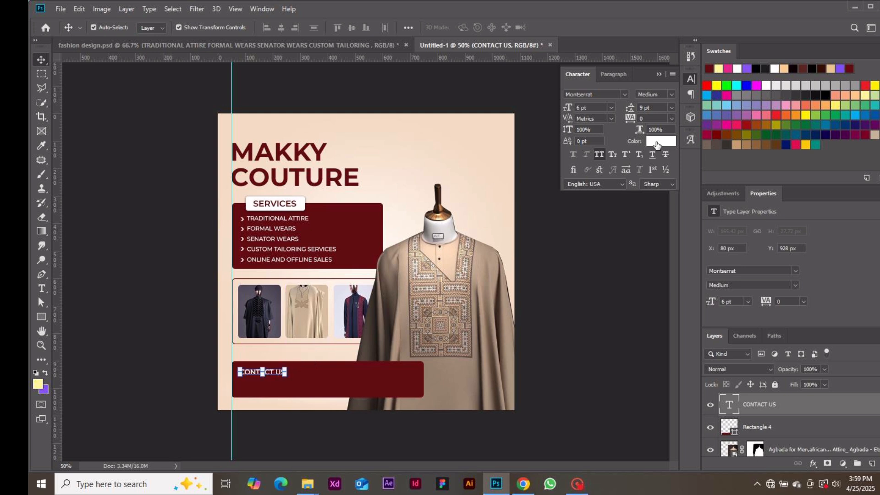
{"action": "left_click", "coordinate": [659, 142]}
{"action": "left_click", "coordinate": [501, 153]}
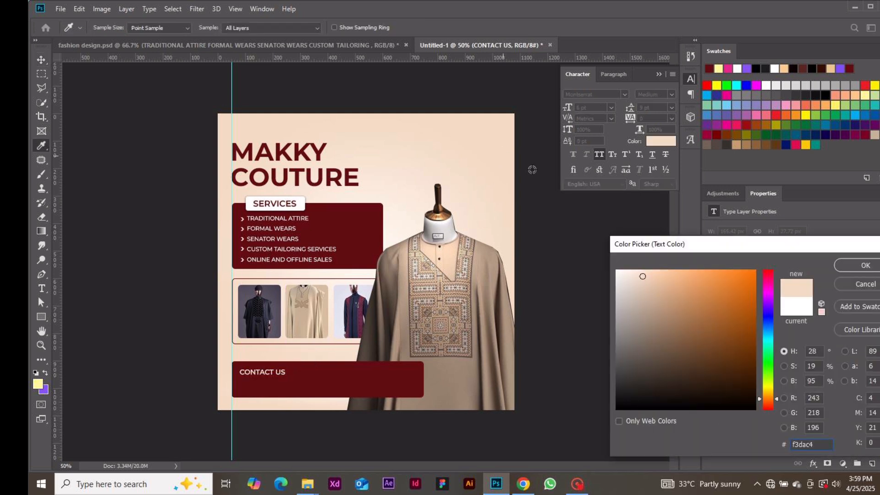
{"action": "left_click", "coordinate": [841, 265]}
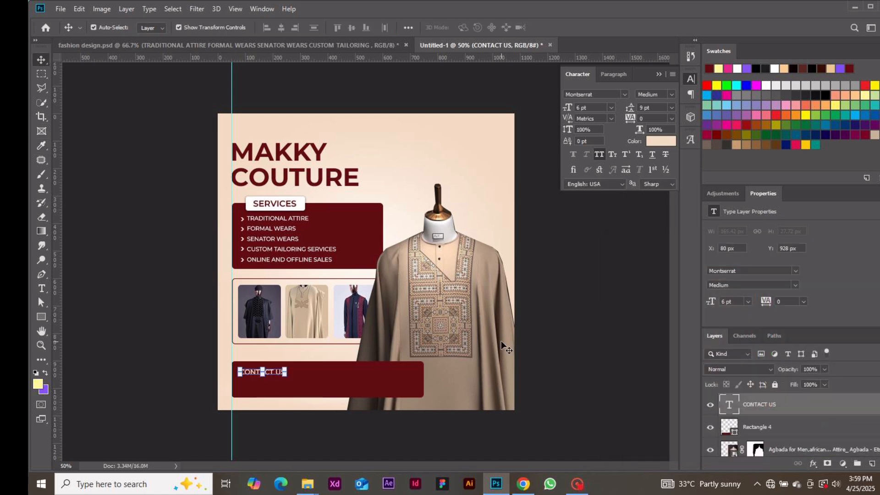
Step: Type the phone number on a new text line below CONTACT US
{"action": "left_click", "coordinate": [569, 370]}
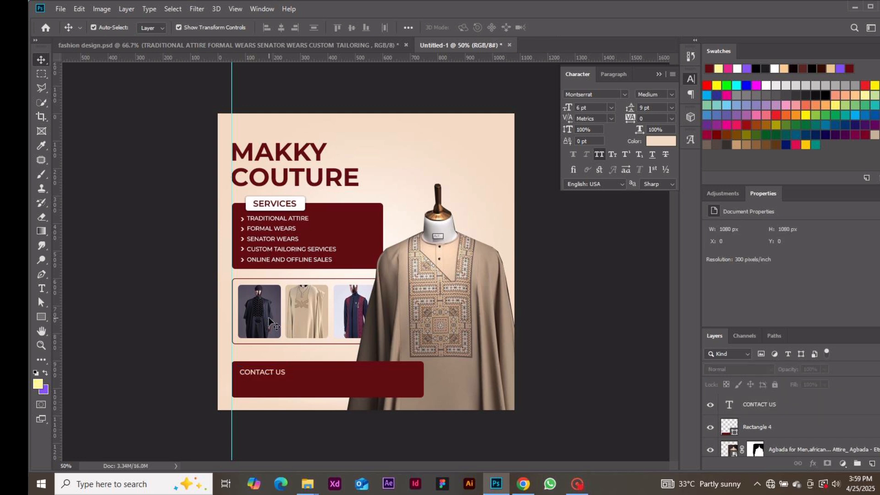
{"action": "key", "text": "t"}
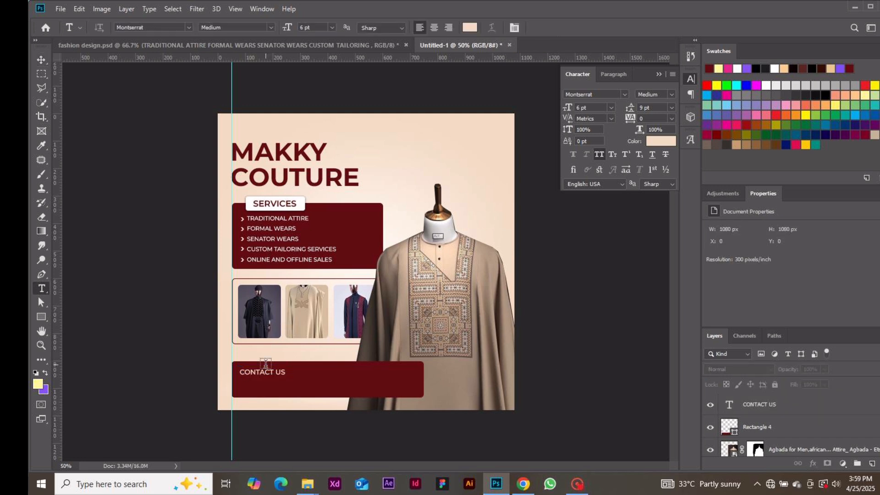
{"action": "left_click", "coordinate": [266, 384]}
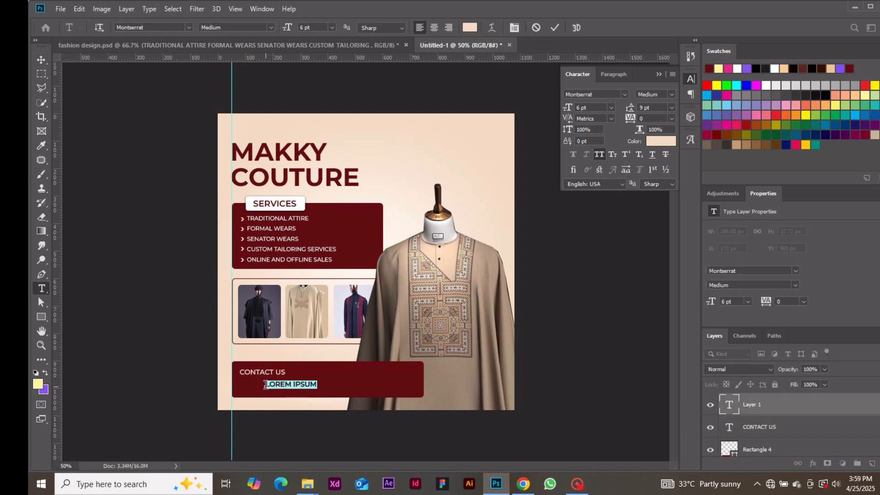
{"action": "key", "text": "BackSpace"}
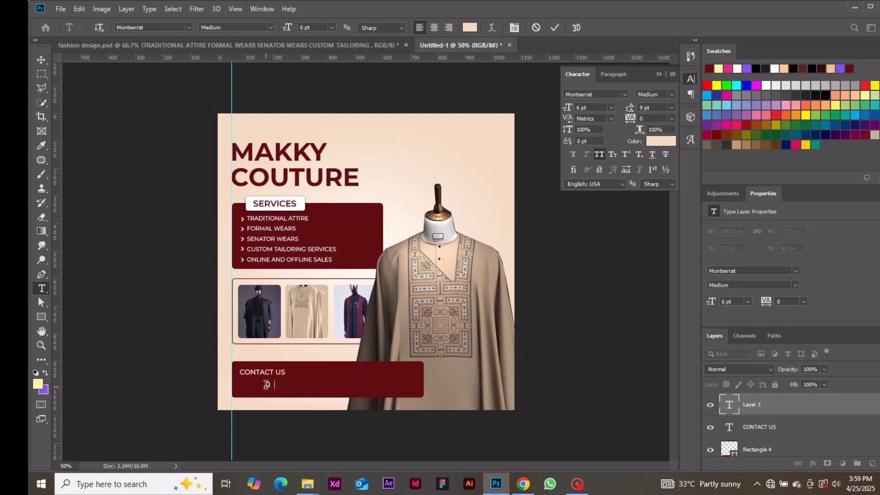
{"action": "left_click", "coordinate": [555, 28]}
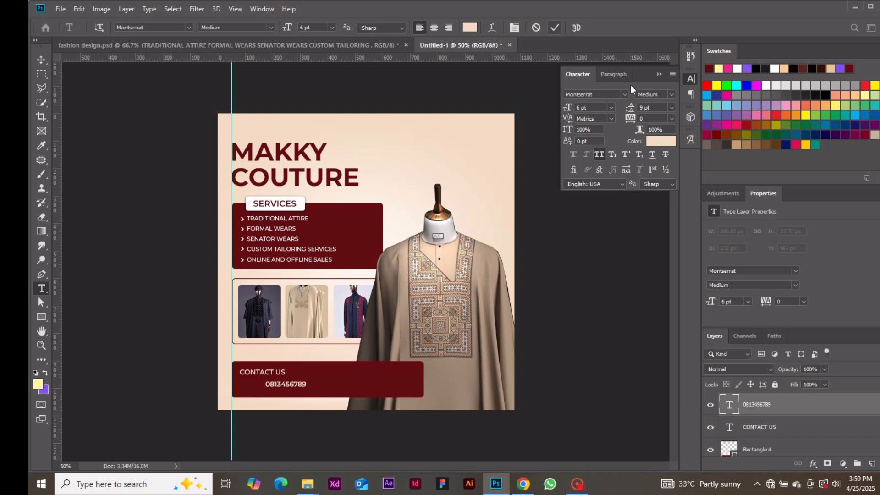
Step: Make the phone number Montserrat Bold at 8 pt
{"action": "left_click", "coordinate": [672, 95]}
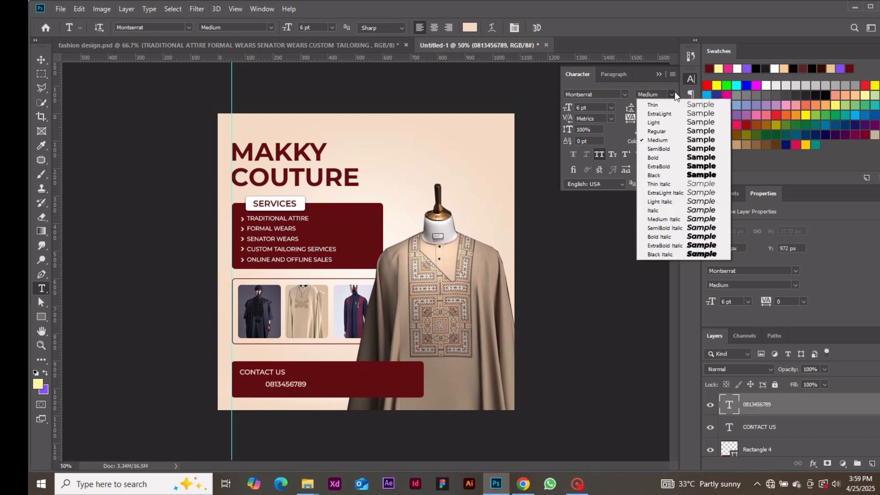
{"action": "left_click", "coordinate": [657, 157]}
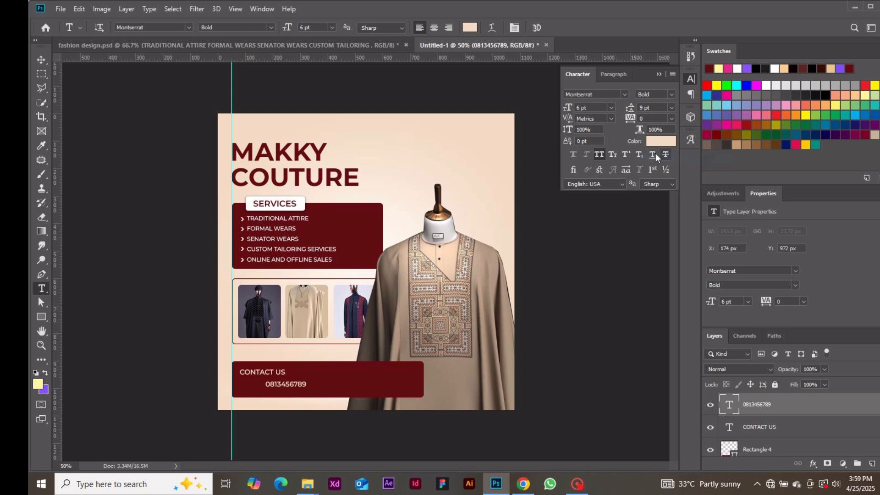
{"action": "left_click", "coordinate": [611, 106]}
{"action": "left_click", "coordinate": [598, 135]}
{"action": "left_click", "coordinate": [611, 111]}
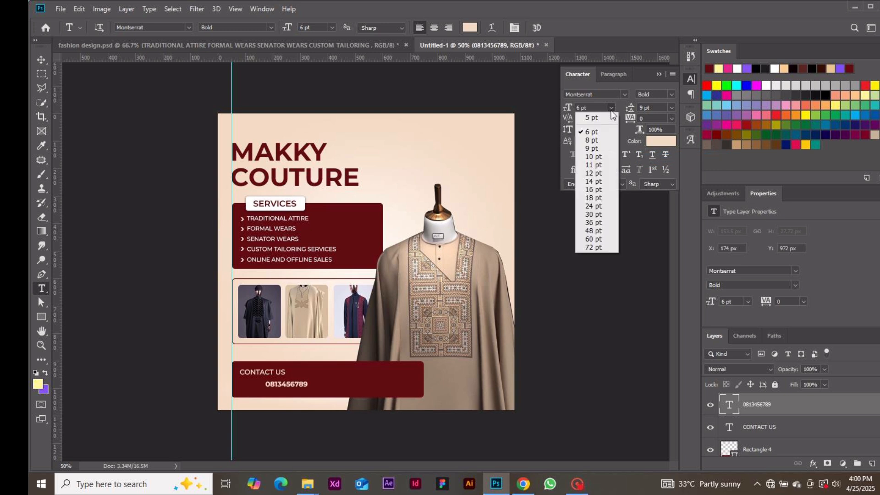
{"action": "left_click", "coordinate": [601, 142]}
Step: Align the phone number left under CONTACT US, then select the CONTACT US layer
{"action": "left_click", "coordinate": [40, 60]}
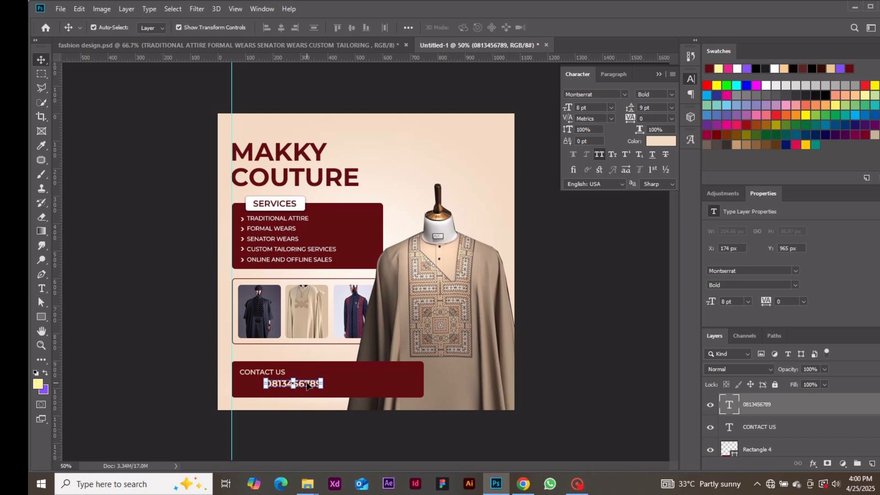
{"action": "left_click_drag", "start_coordinate": [308, 386], "coordinate": [283, 386]}
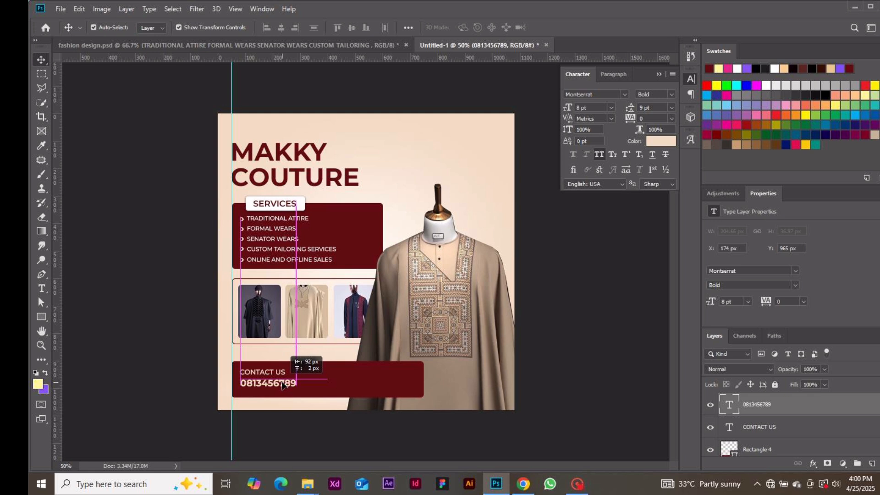
{"action": "left_click_drag", "start_coordinate": [282, 382], "coordinate": [278, 383]}
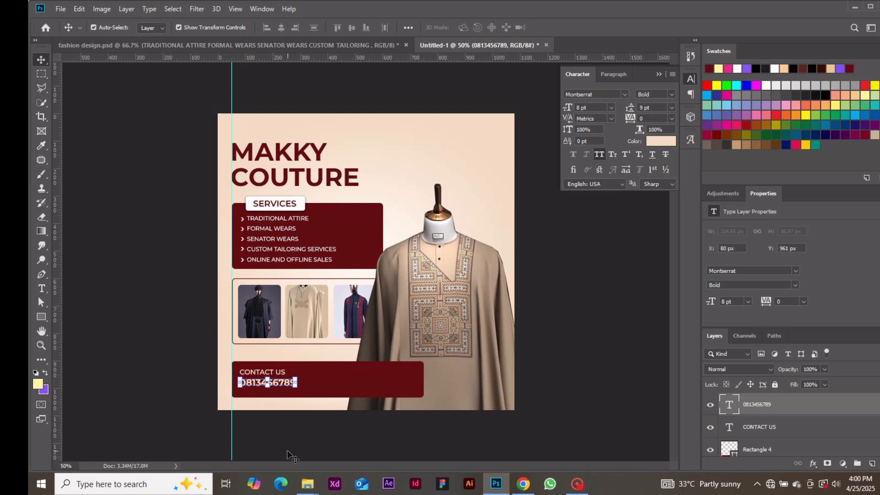
{"action": "left_click", "coordinate": [293, 457]}
{"action": "left_click", "coordinate": [262, 376]}
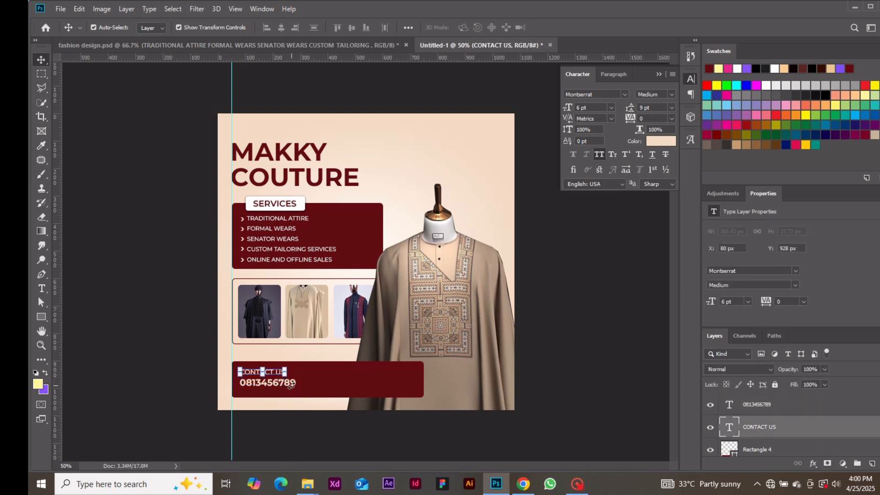
Step: Nudge CONTACT US and the phone number down together to Y 942 px
{"action": "left_click", "coordinate": [805, 405], "text": "shift"}
{"action": "key", "text": "Down"}
{"action": "key", "text": "Down"}
{"action": "key", "text": "Down"}
{"action": "key", "text": "Down"}
{"action": "key", "text": "Down"}
{"action": "key", "text": "Down"}
{"action": "key", "text": "Down"}
{"action": "key", "text": "Down"}
{"action": "key", "text": "Down"}
{"action": "key", "text": "Down"}
{"action": "key", "text": "Down"}
{"action": "key", "text": "Down"}
{"action": "key", "text": "Down"}
{"action": "key", "text": "Down"}
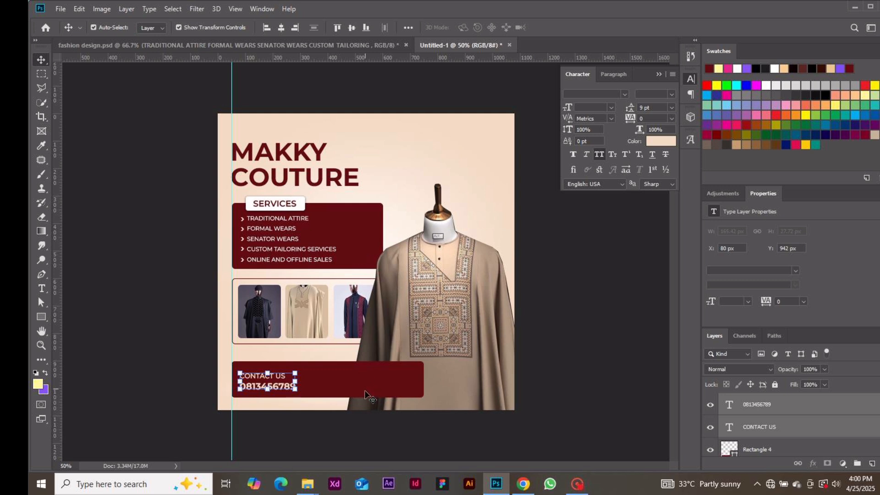
{"action": "left_click", "coordinate": [393, 435]}
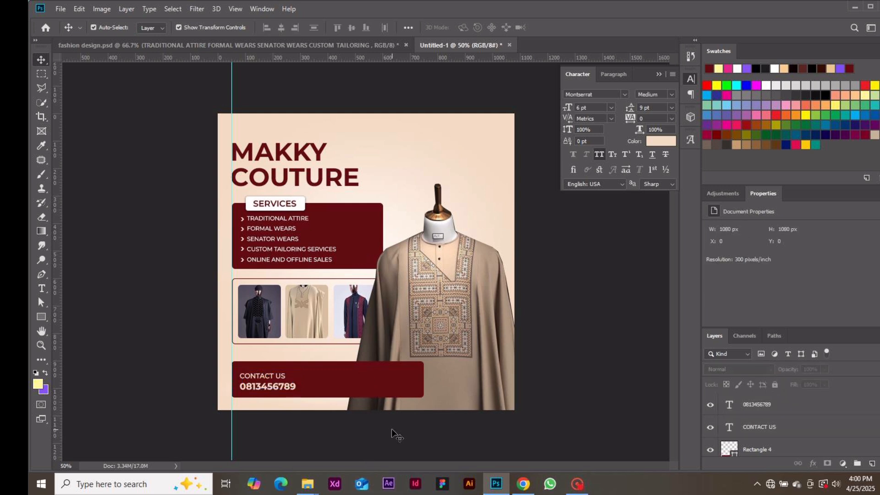
{"action": "key", "text": "p"}
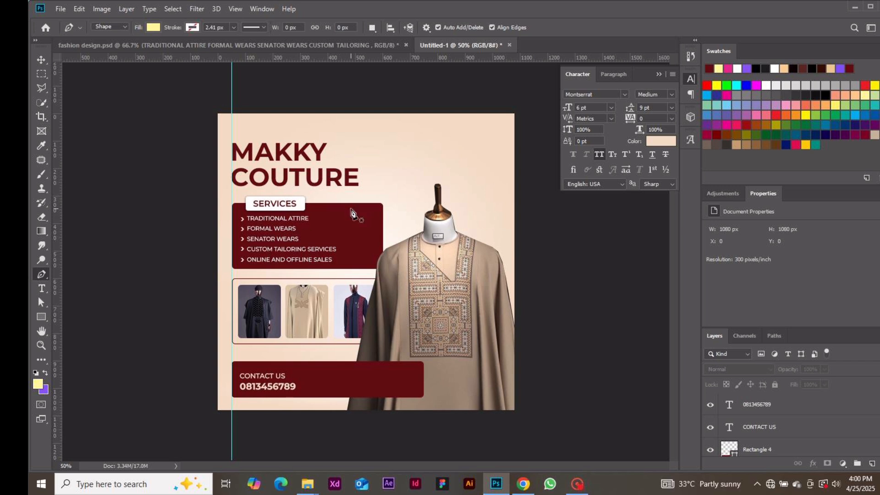
Step: Set the Pen tool to Shape mode with no fill and a peach #f3dac4 stroke
{"action": "left_click", "coordinate": [119, 25]}
{"action": "left_click", "coordinate": [121, 34]}
{"action": "left_click", "coordinate": [153, 27]}
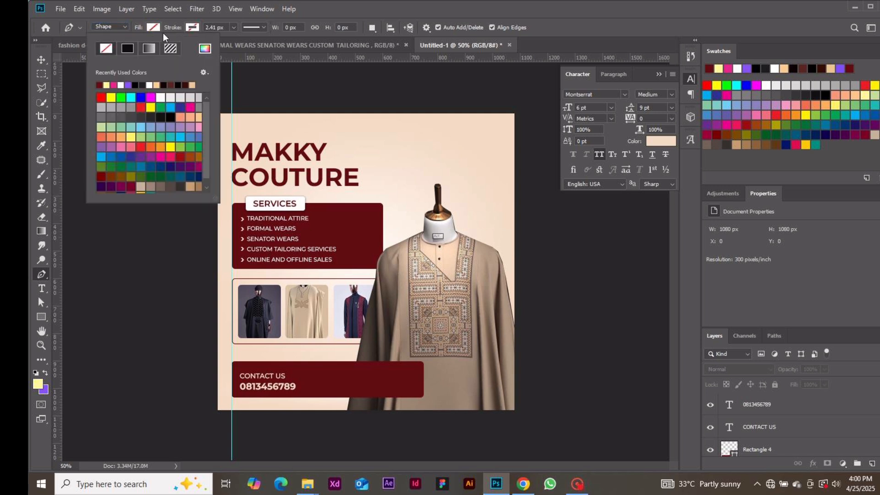
{"action": "left_click", "coordinate": [196, 25]}
{"action": "left_click", "coordinate": [196, 26]}
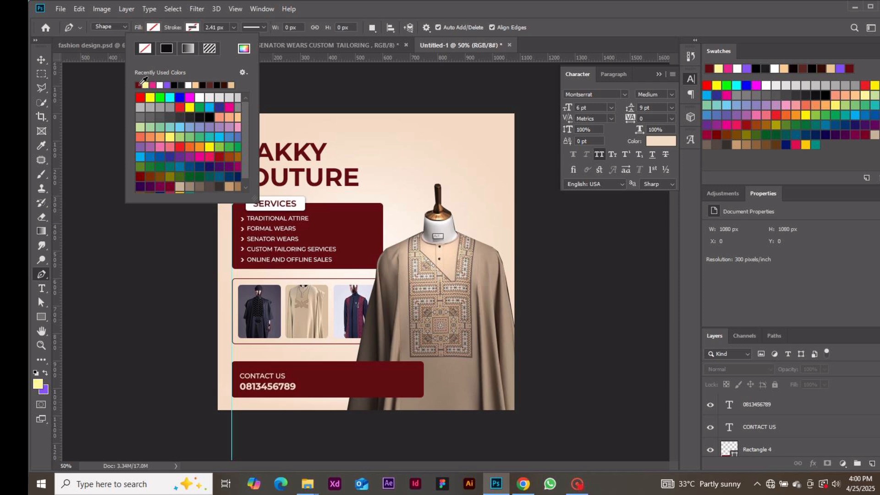
{"action": "left_click", "coordinate": [245, 52]}
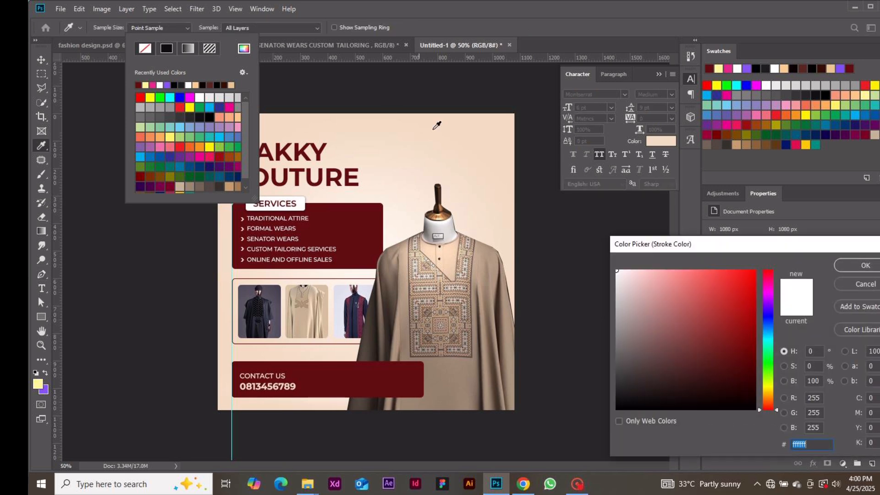
{"action": "left_click", "coordinate": [480, 128]}
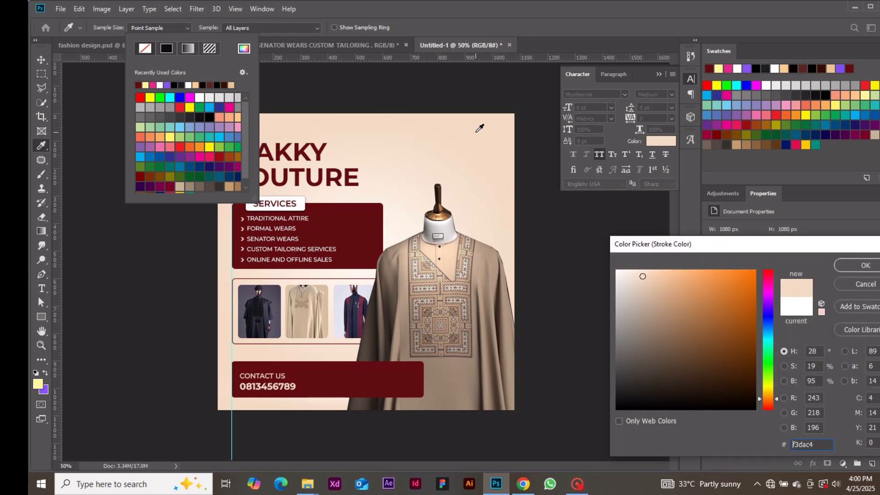
{"action": "left_click", "coordinate": [852, 266]}
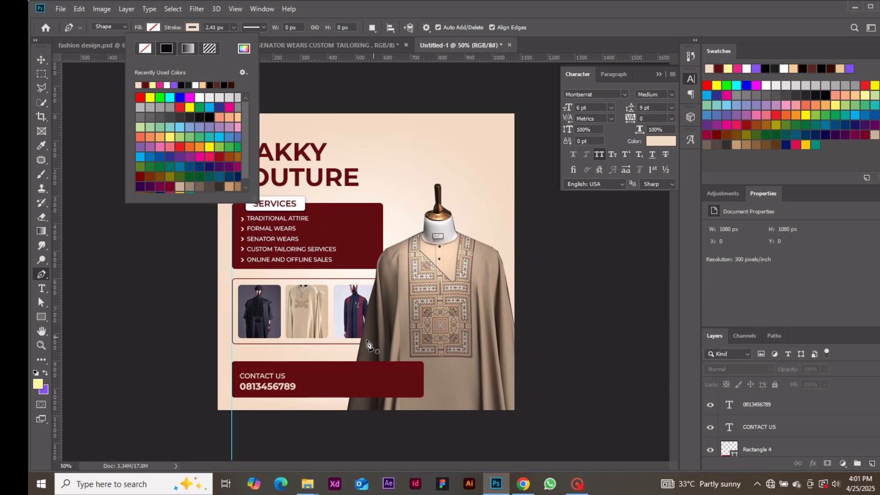
Step: Draw a short vertical peach divider line in the bar right of the phone number
{"action": "left_click", "coordinate": [331, 370]}
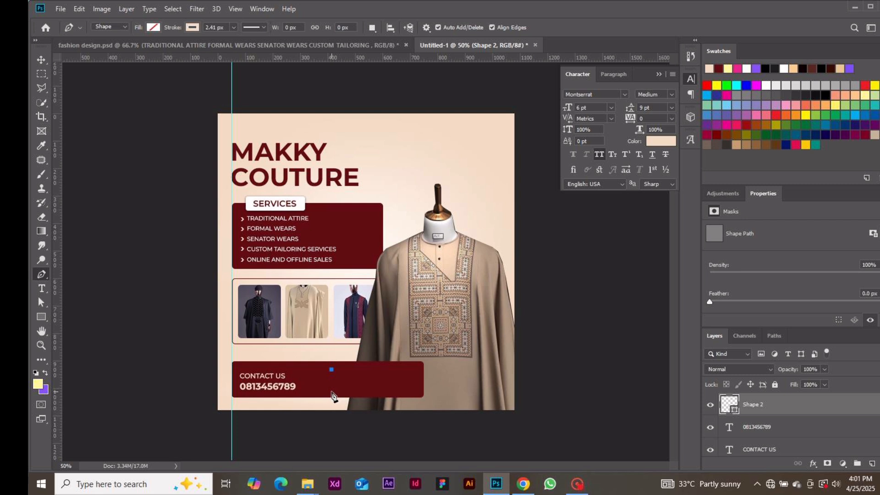
{"action": "left_click", "coordinate": [331, 392]}
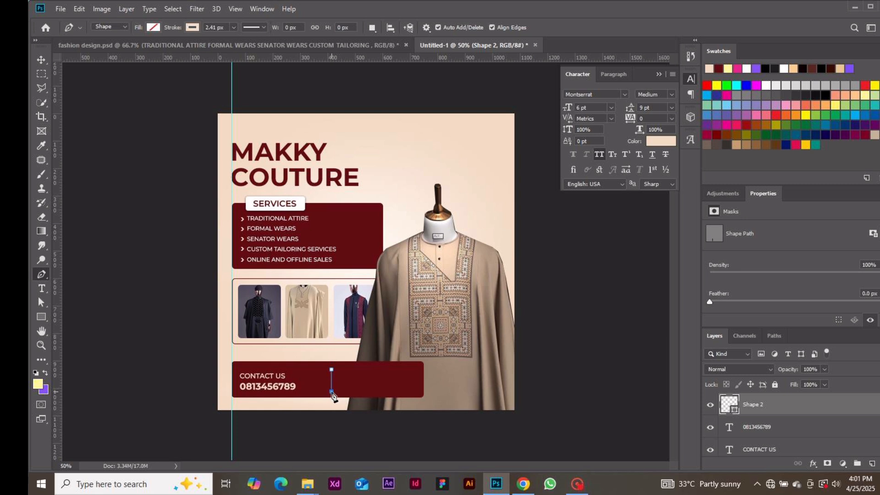
{"action": "left_click", "coordinate": [41, 60]}
{"action": "left_click", "coordinate": [114, 196]}
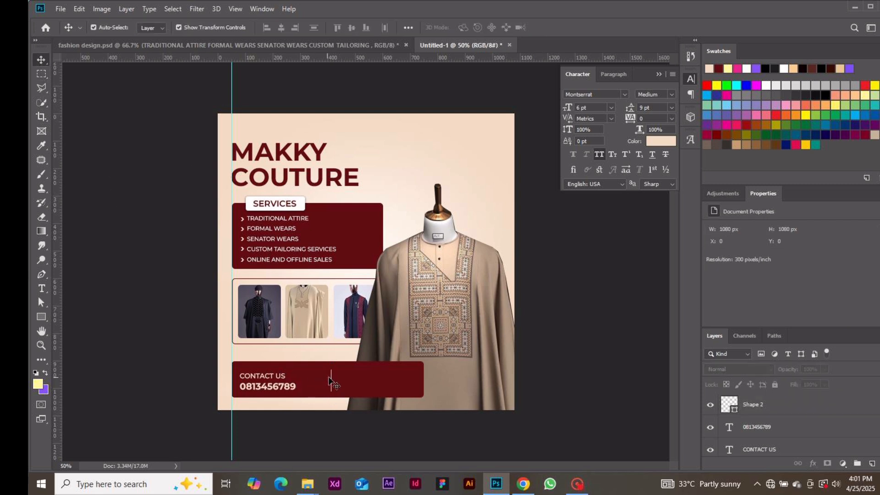
Step: Type the ADDRESS label right of the divider, add its missing A, and raise it slightly
{"action": "key", "text": "t"}
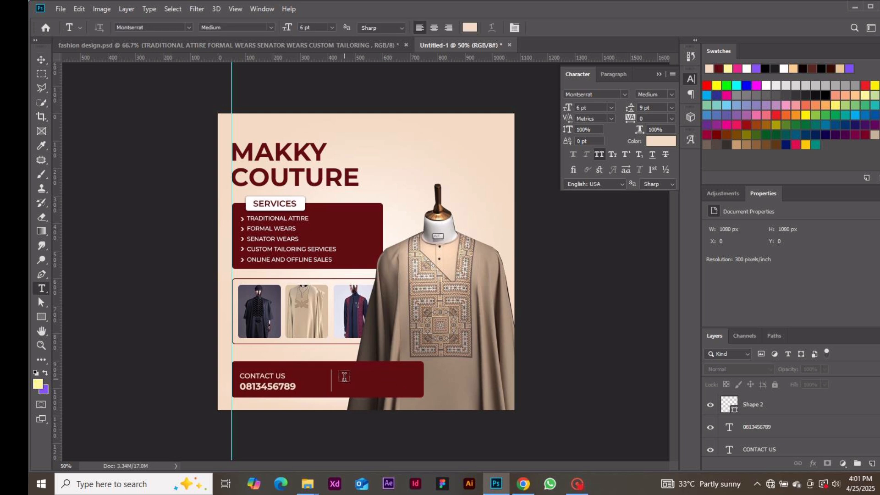
{"action": "left_click", "coordinate": [347, 377]}
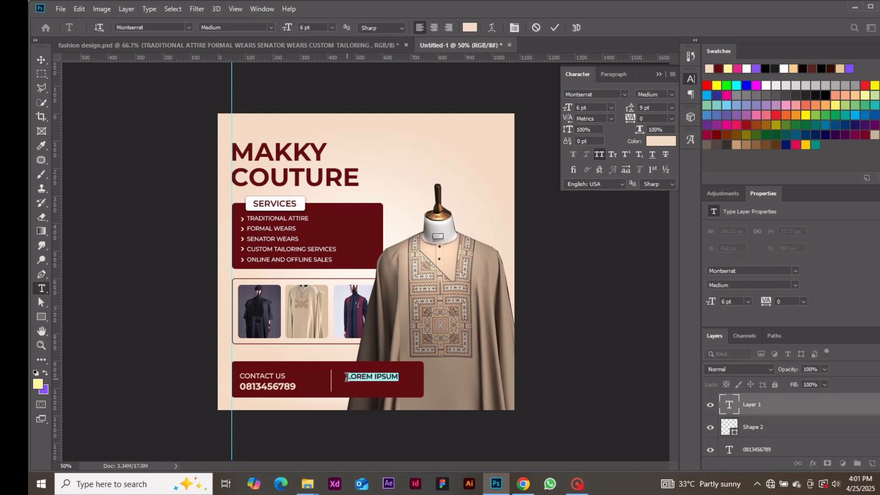
{"action": "type", "text": "ADDRESS"}
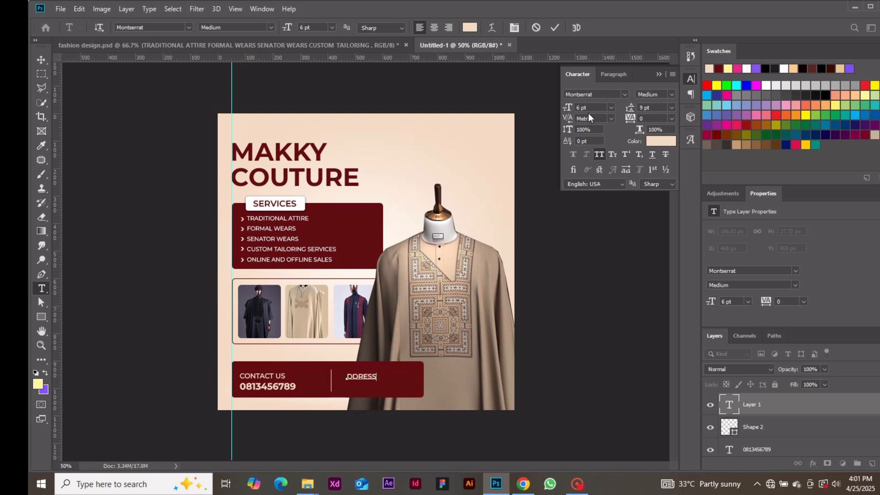
{"action": "left_click", "coordinate": [554, 27]}
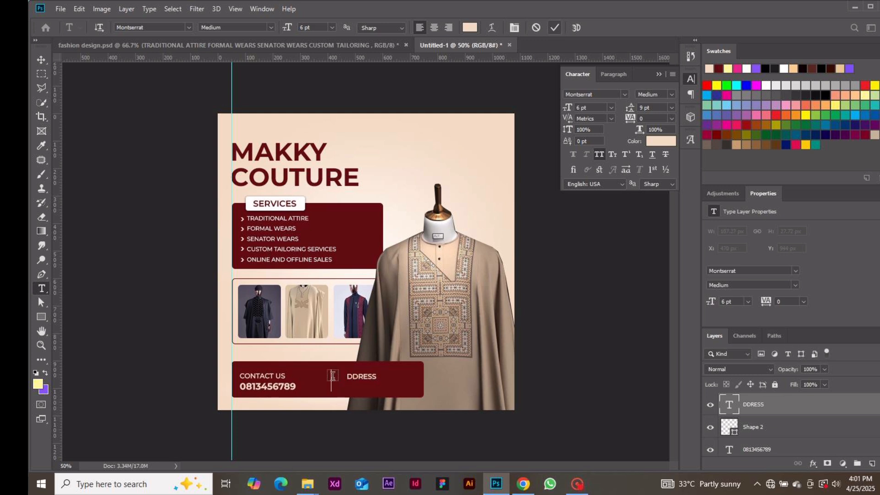
{"action": "left_click", "coordinate": [347, 376]}
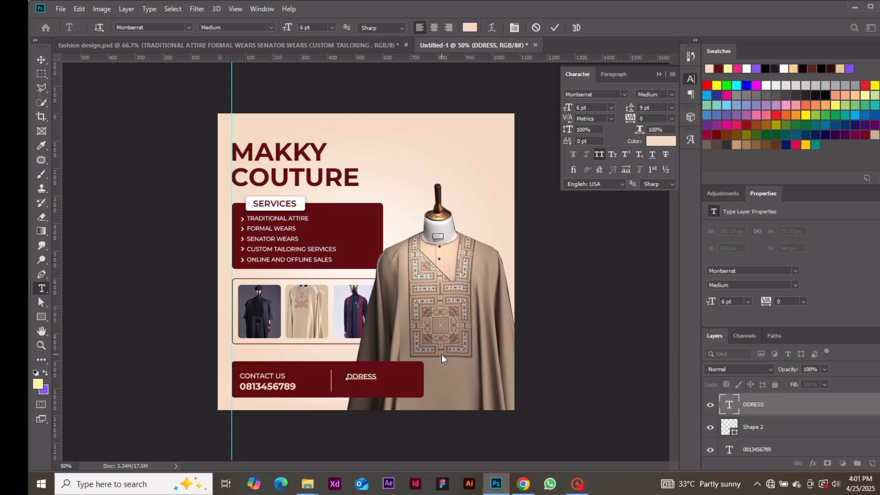
{"action": "type", "text": "A"}
{"action": "left_click", "coordinate": [40, 64]}
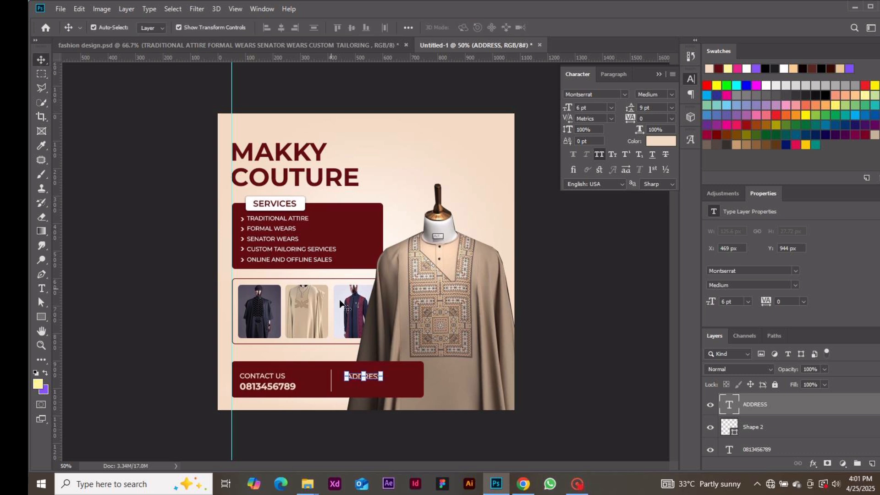
{"action": "left_click_drag", "start_coordinate": [375, 379], "coordinate": [374, 378]}
{"action": "left_click", "coordinate": [558, 381]}
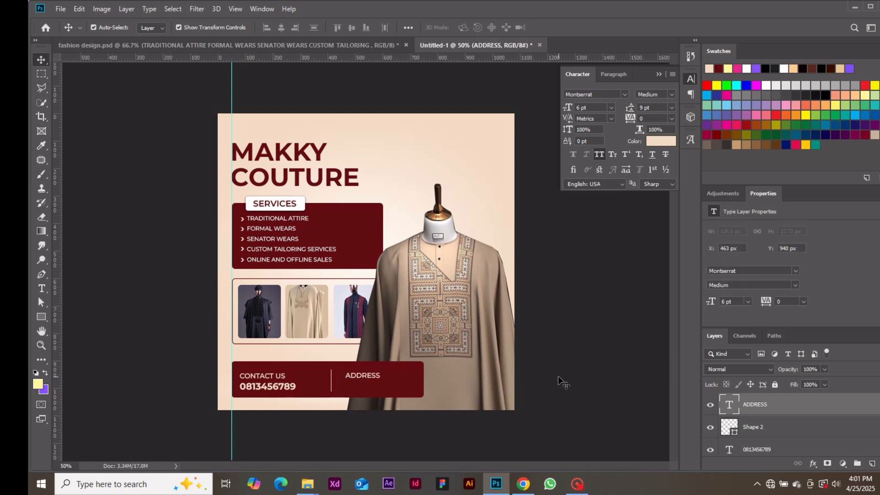
{"action": "key", "text": "t"}
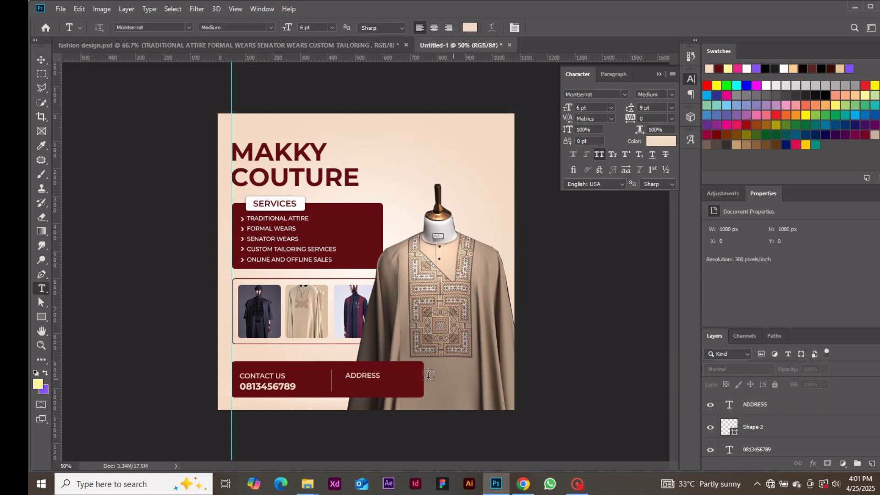
Step: Type the two-line street address on a new text line under ADDRESS
{"action": "left_click", "coordinate": [350, 384]}
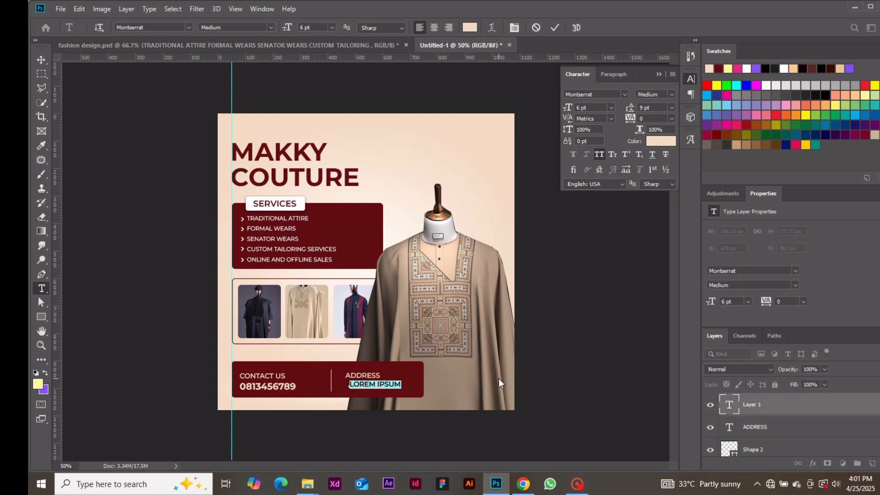
{"action": "key", "text": "BackSpace"}
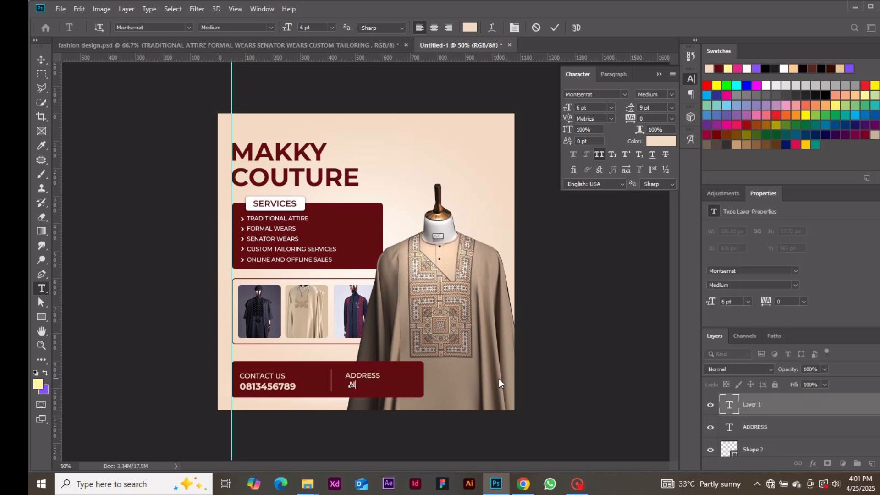
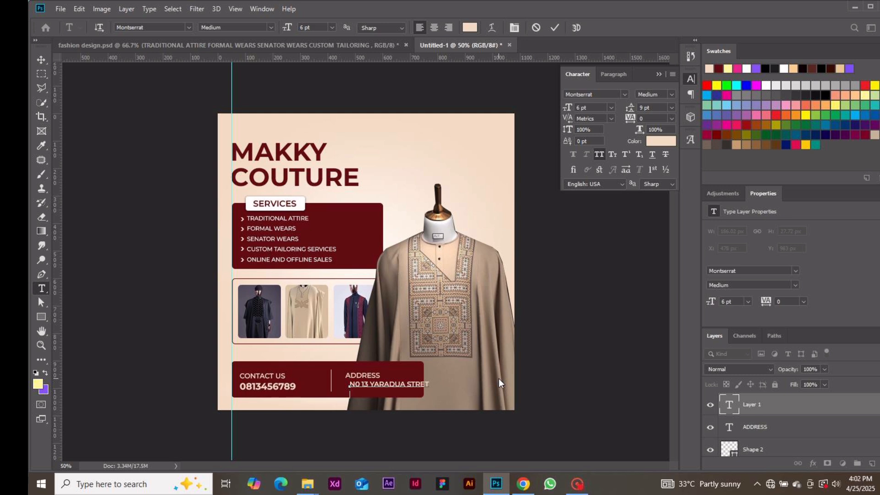
{"action": "left_click", "coordinate": [555, 27]}
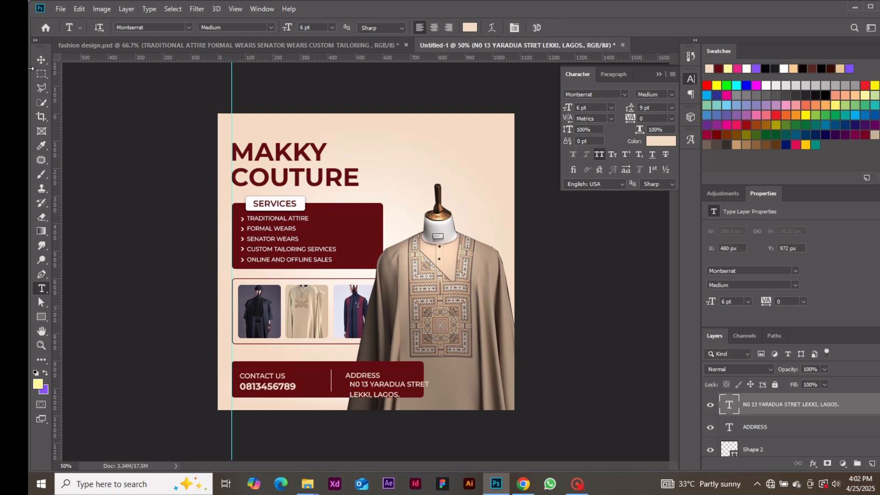
Step: Align the address under ADDRESS and set it to 5 pt with 6 pt leading
{"action": "left_click", "coordinate": [42, 60]}
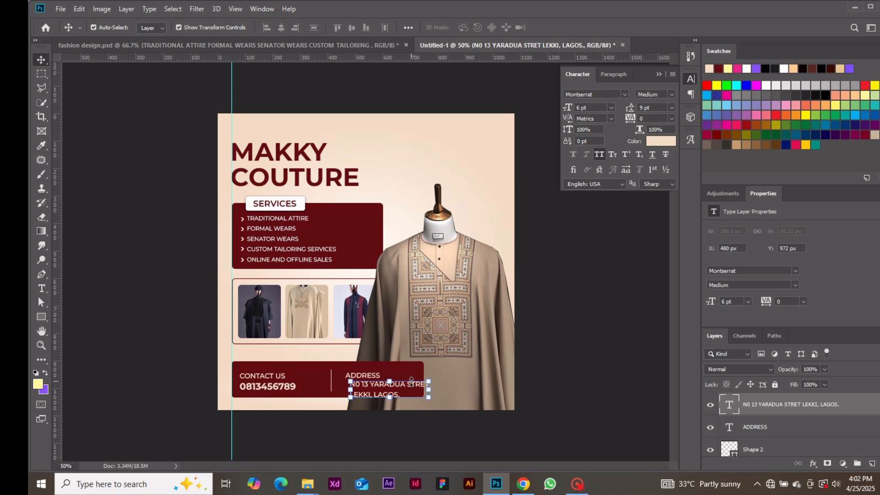
{"action": "left_click_drag", "start_coordinate": [411, 388], "coordinate": [404, 387]}
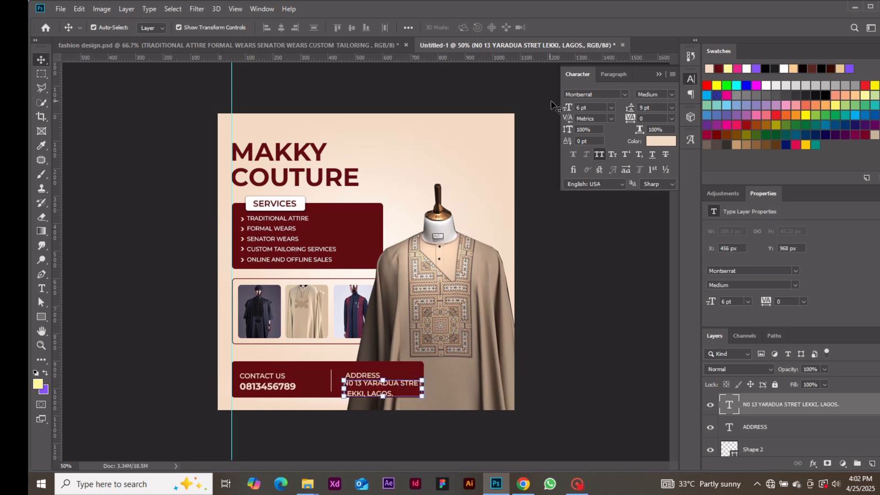
{"action": "double_click", "coordinate": [578, 108]}
{"action": "type", "text": "5"}
{"action": "key", "text": "Return"}
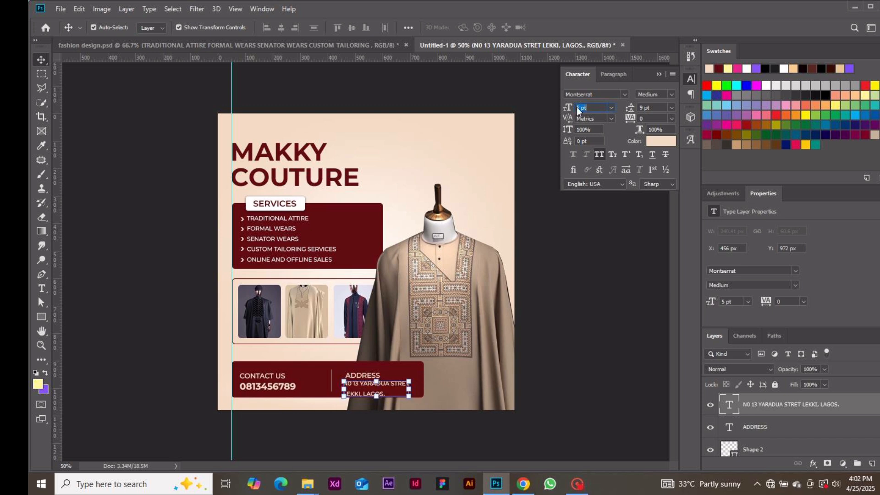
{"action": "left_click", "coordinate": [673, 105]}
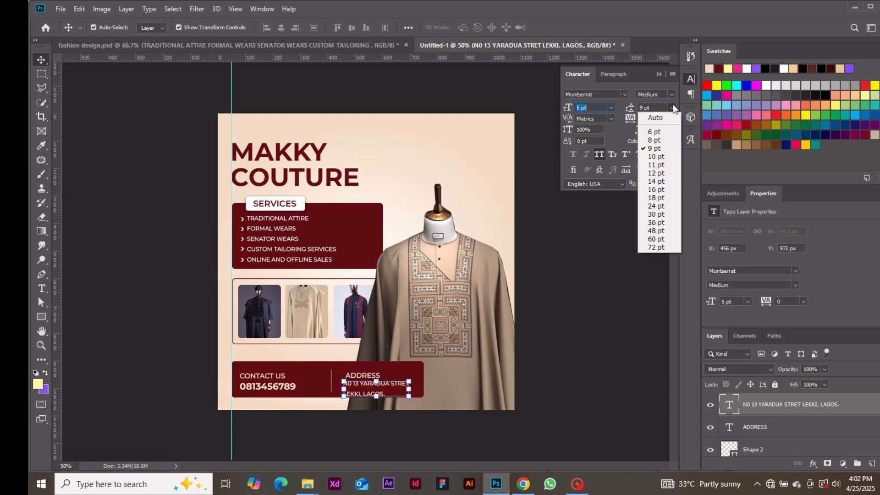
{"action": "left_click", "coordinate": [667, 136]}
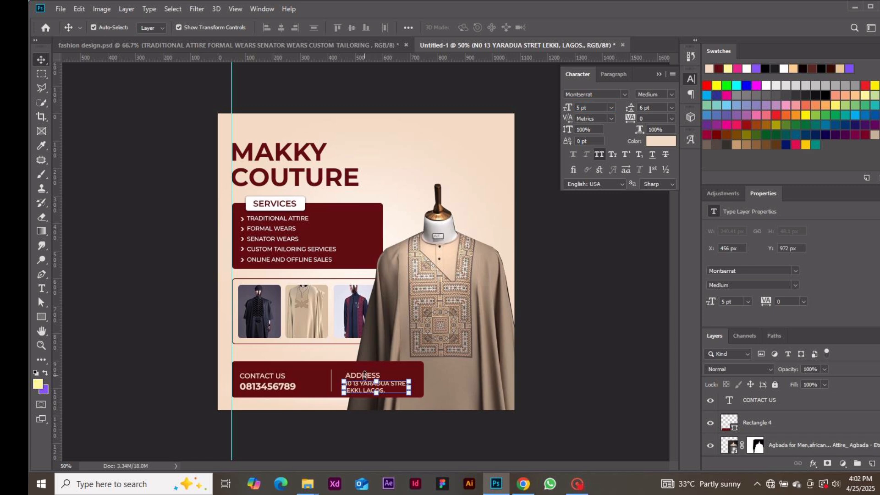
{"action": "left_click", "coordinate": [583, 380]}
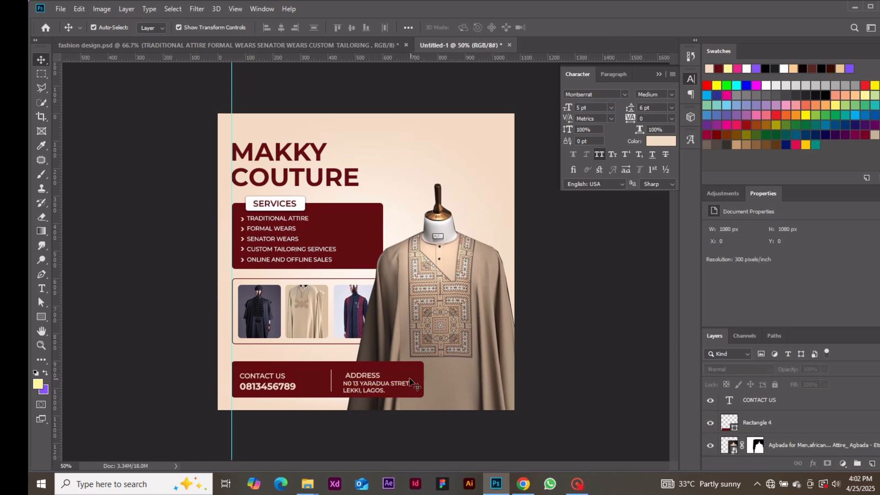
Step: Shift ADDRESS left, then nudge it and the address lines up together
{"action": "left_click_drag", "start_coordinate": [375, 377], "coordinate": [373, 376]}
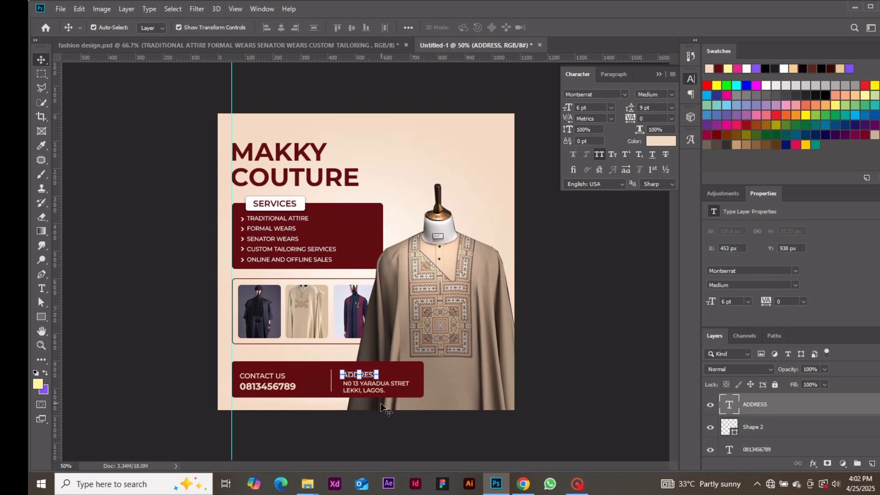
{"action": "left_click", "coordinate": [385, 414]}
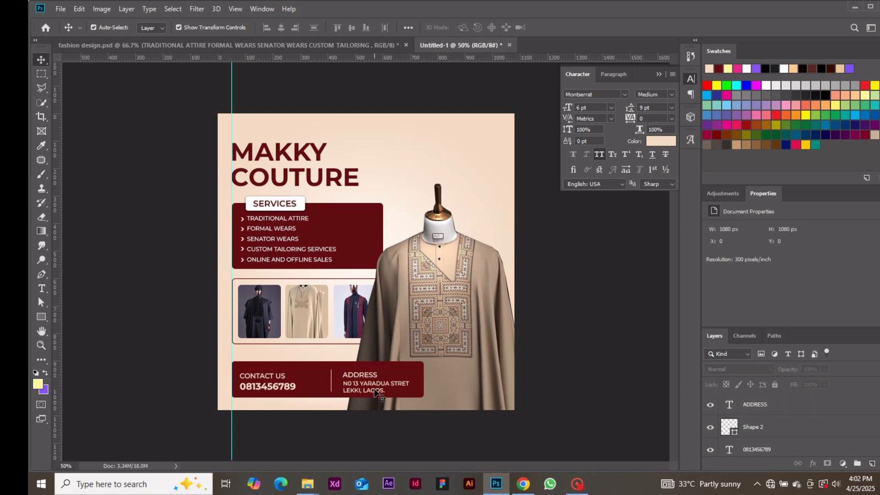
{"action": "left_click", "coordinate": [367, 380]}
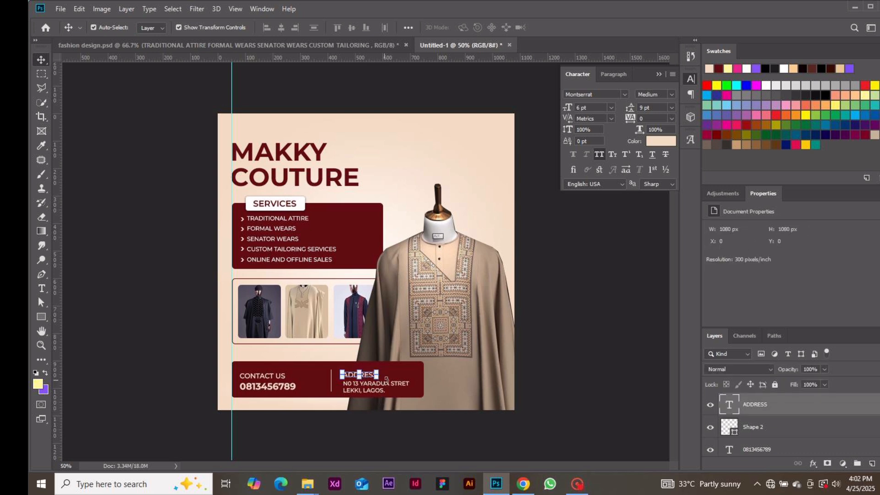
{"action": "left_click", "coordinate": [395, 385], "text": "shift"}
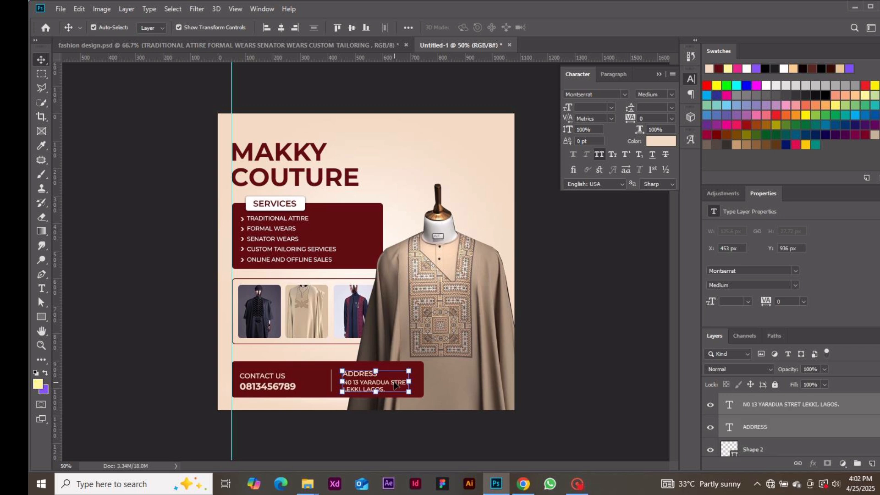
{"action": "key", "text": "Up"}
{"action": "key", "text": "Up"}
{"action": "key", "text": "Up"}
{"action": "key", "text": "Up"}
{"action": "left_click", "coordinate": [568, 379]}
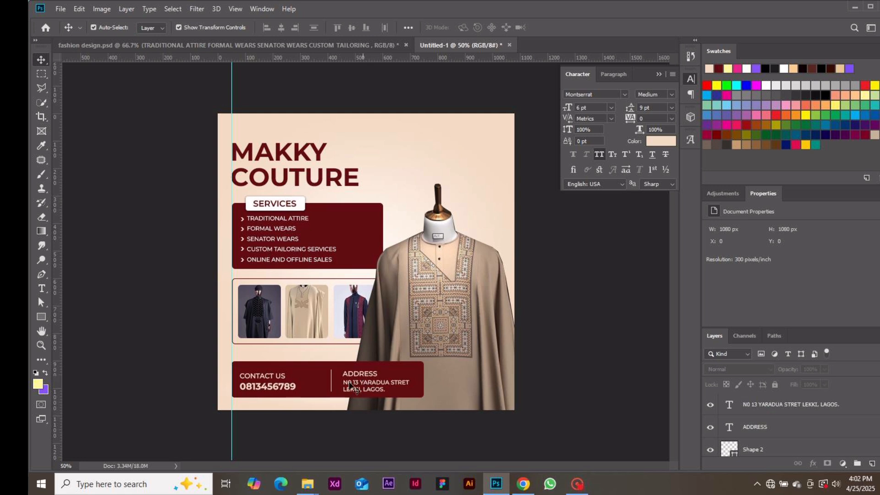
Step: Nudge the vertical divider slightly left between the phone number and address block
{"action": "left_click", "coordinate": [332, 384]}
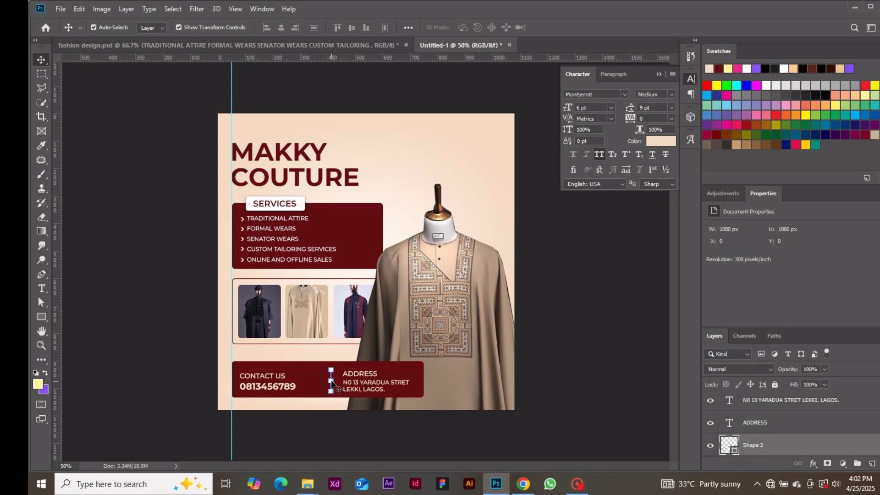
{"action": "key", "text": "Left"}
{"action": "key", "text": "Left"}
{"action": "key", "text": "Left"}
{"action": "key", "text": "Left"}
{"action": "key", "text": "Left"}
{"action": "key", "text": "Left"}
{"action": "key", "text": "Left"}
{"action": "key", "text": "Left"}
{"action": "key", "text": "Left"}
{"action": "key", "text": "Left"}
{"action": "key", "text": "Left"}
{"action": "key", "text": "Left"}
{"action": "key", "text": "Left"}
{"action": "key", "text": "Left"}
{"action": "key", "text": "Left"}
{"action": "key", "text": "Left"}
{"action": "key", "text": "Left"}
{"action": "key", "text": "Left"}
{"action": "key", "text": "Left"}
{"action": "key", "text": "Left"}
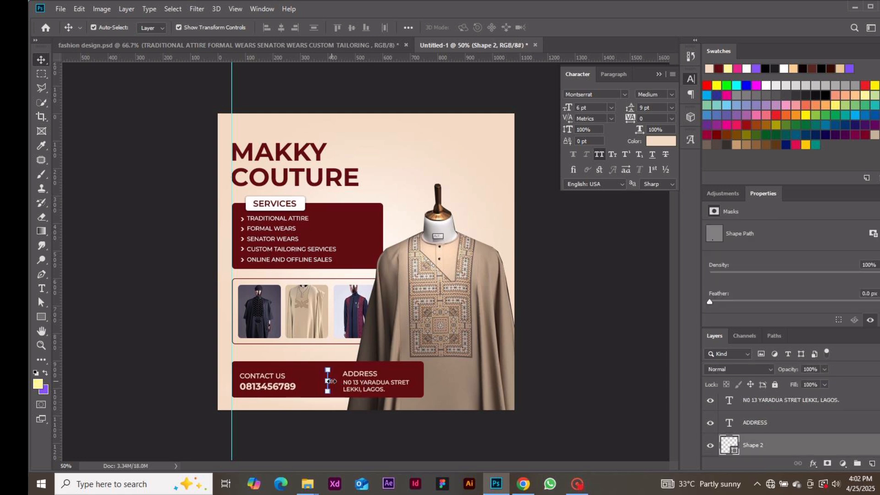
{"action": "key", "text": "Left"}
{"action": "key", "text": "Left"}
{"action": "key", "text": "Left"}
{"action": "key", "text": "Left"}
{"action": "key", "text": "Left"}
{"action": "key", "text": "Left"}
{"action": "key", "text": "Left"}
{"action": "key", "text": "Left"}
{"action": "key", "text": "Left"}
{"action": "key", "text": "Left"}
{"action": "key", "text": "Left"}
{"action": "key", "text": "Left"}
{"action": "key", "text": "Left"}
{"action": "key", "text": "Left"}
{"action": "key", "text": "Left"}
{"action": "key", "text": "Left"}
{"action": "key", "text": "Right"}
{"action": "key", "text": "Right"}
{"action": "key", "text": "Right"}
{"action": "key", "text": "Right"}
{"action": "key", "text": "Right"}
{"action": "key", "text": "Right"}
{"action": "key", "text": "Right"}
{"action": "key", "text": "Right"}
{"action": "key", "text": "Right"}
{"action": "key", "text": "Right"}
{"action": "key", "text": "Right"}
{"action": "key", "text": "Right"}
{"action": "key", "text": "Right"}
{"action": "key", "text": "Right"}
{"action": "key", "text": "Right"}
{"action": "key", "text": "Right"}
{"action": "left_click", "coordinate": [343, 421]}
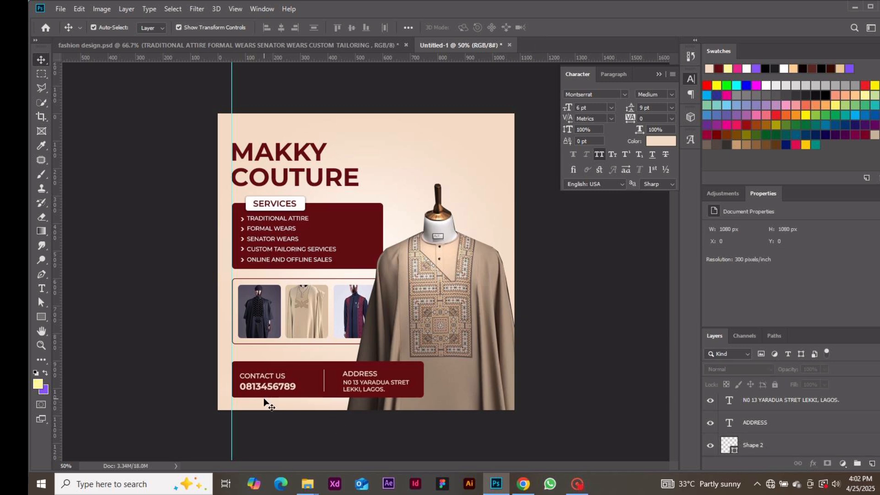
{"action": "left_click", "coordinate": [270, 387]}
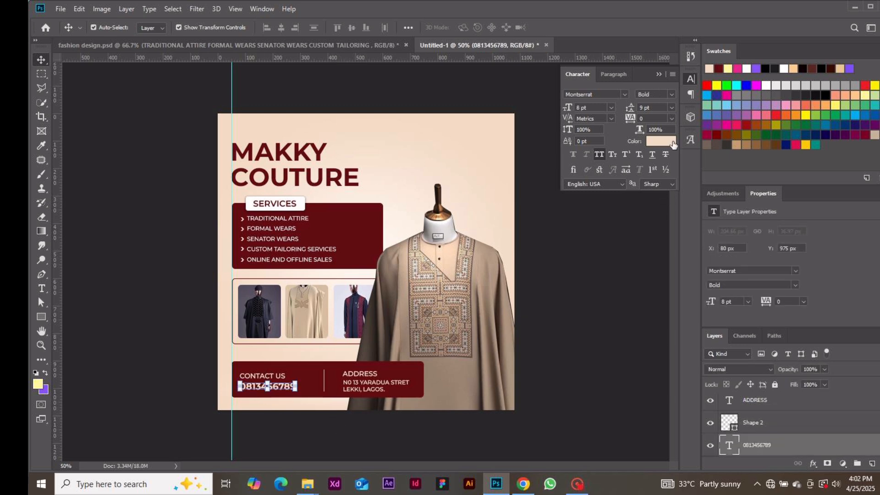
{"action": "left_click", "coordinate": [672, 142]}
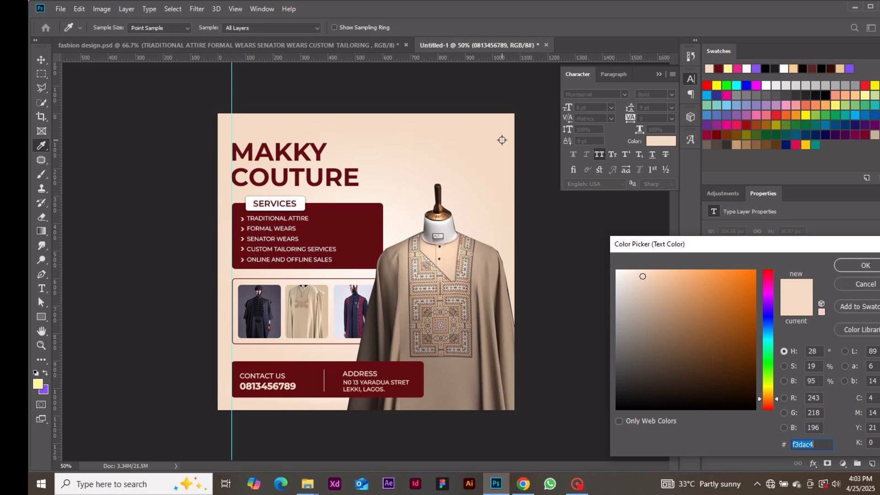
{"action": "left_click", "coordinate": [865, 266]}
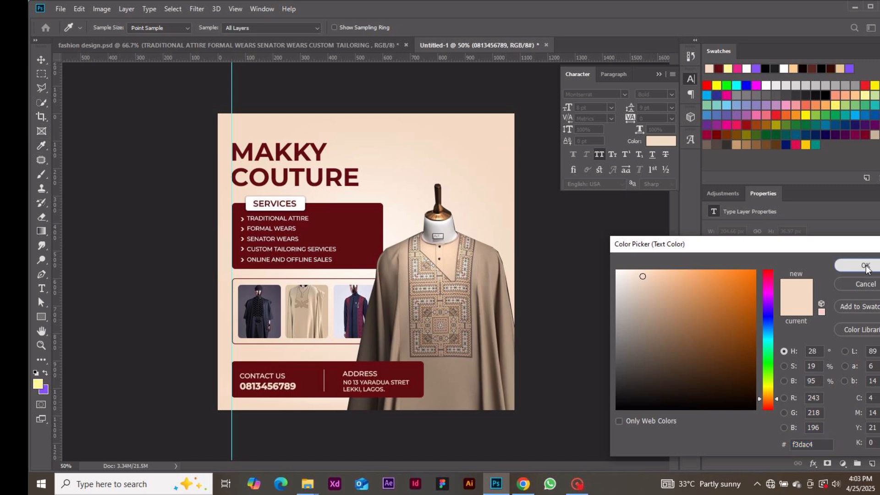
{"action": "left_click", "coordinate": [565, 315]}
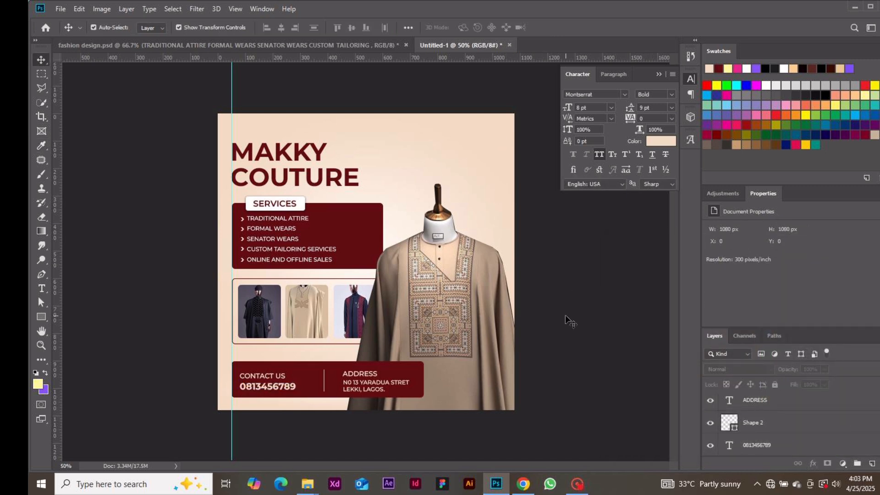
Step: Place the white agbada image file into the flyer with Place Embedded
{"action": "left_click", "coordinate": [60, 9]}
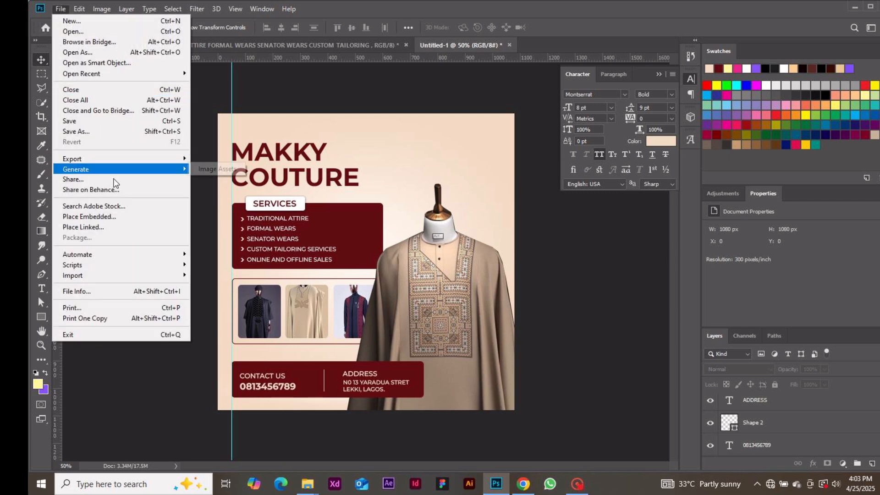
{"action": "left_click", "coordinate": [122, 216]}
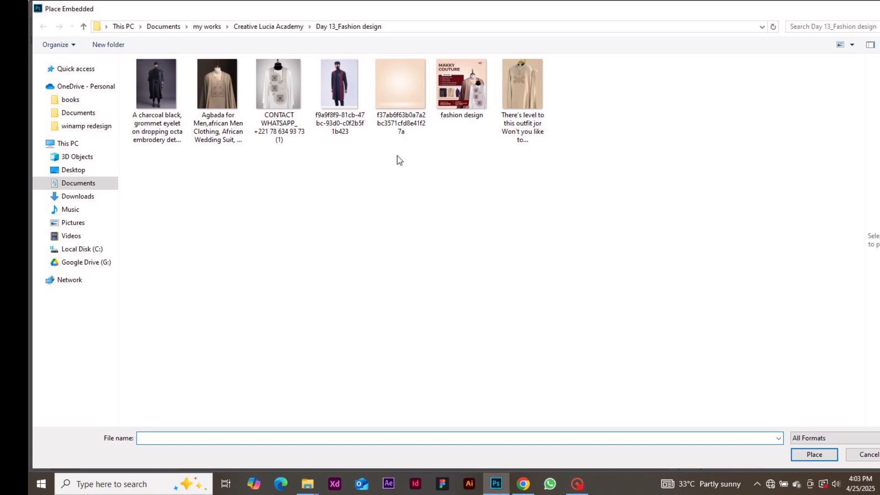
{"action": "double_click", "coordinate": [292, 97]}
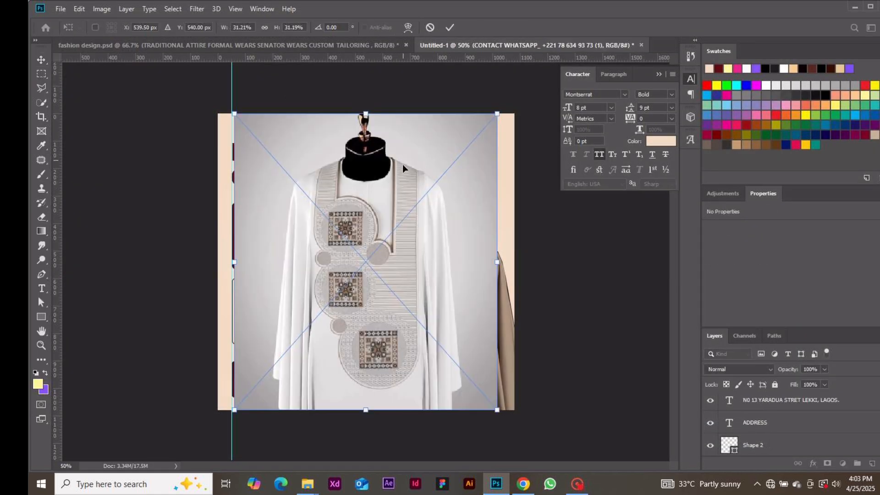
Step: Commit the placed agbada and mask it with Select Subject to hide its grey backdrop
{"action": "left_click", "coordinate": [449, 28]}
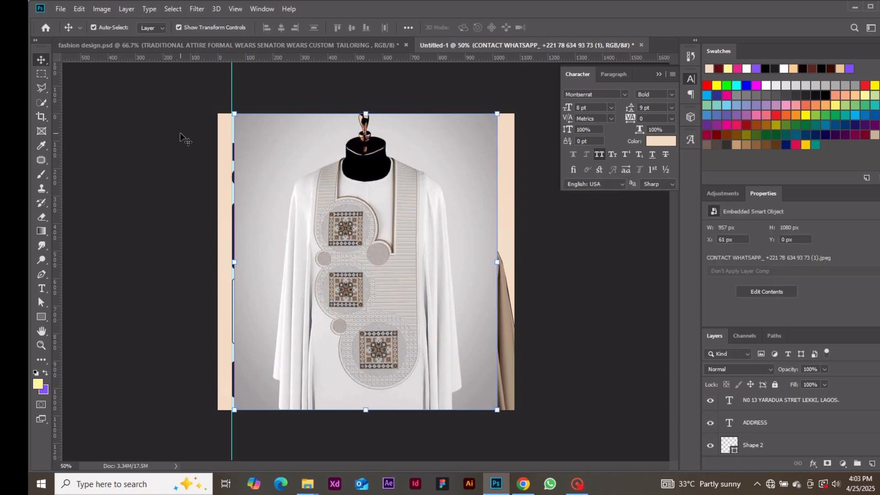
{"action": "left_click", "coordinate": [42, 102]}
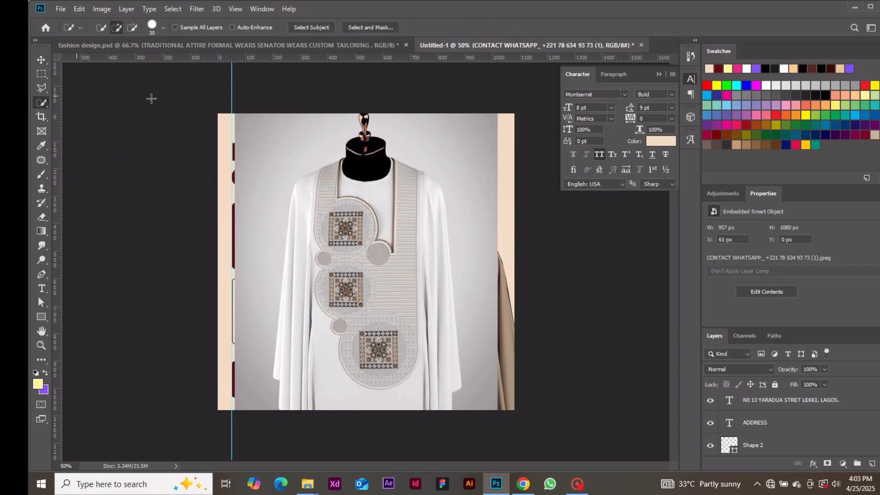
{"action": "left_click", "coordinate": [316, 28]}
{"action": "left_click", "coordinate": [827, 463]}
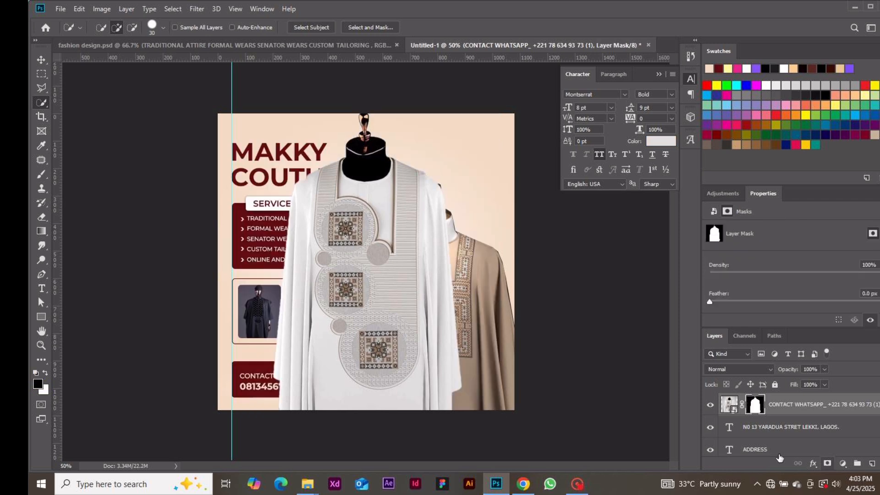
Step: Scale the white agbada to 67.56% and commit it at the flyer's lower right
{"action": "left_click", "coordinate": [41, 60]}
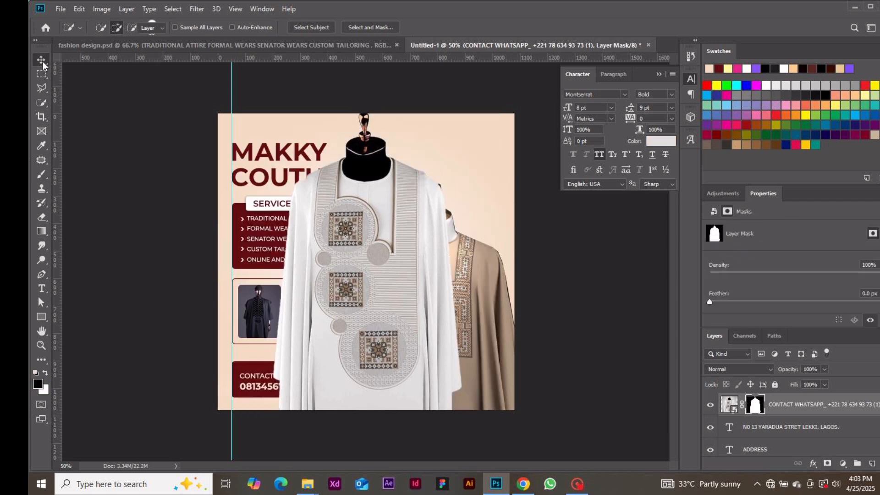
{"action": "left_click_drag", "start_coordinate": [367, 113], "coordinate": [366, 180]}
{"action": "left_click_drag", "start_coordinate": [368, 247], "coordinate": [460, 302]}
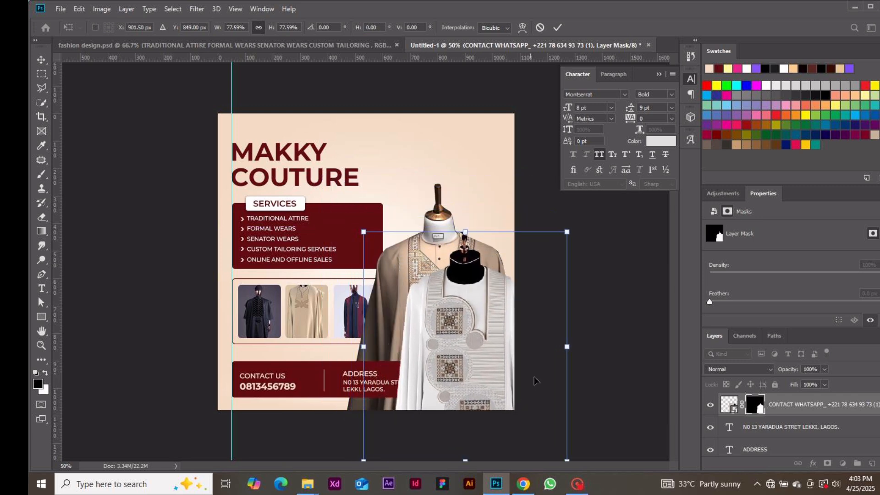
{"action": "left_click_drag", "start_coordinate": [566, 346], "coordinate": [548, 347]}
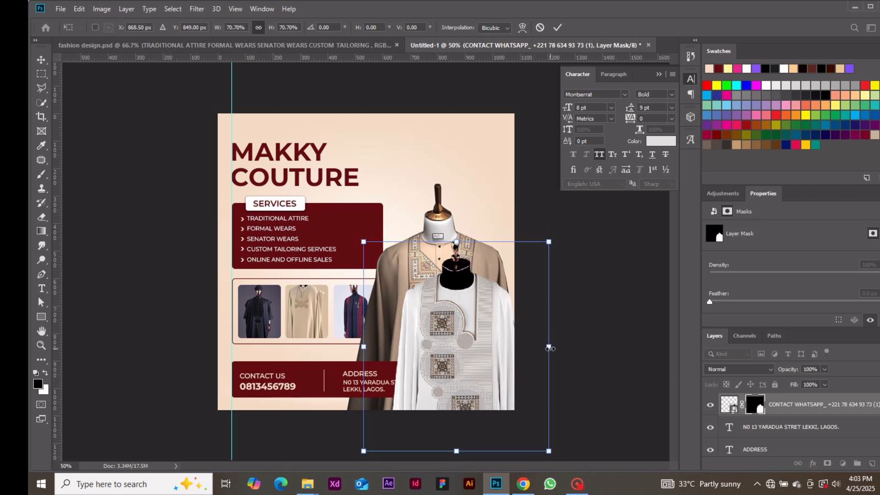
{"action": "left_click_drag", "start_coordinate": [549, 347], "coordinate": [541, 347]}
{"action": "left_click_drag", "start_coordinate": [460, 345], "coordinate": [479, 334]}
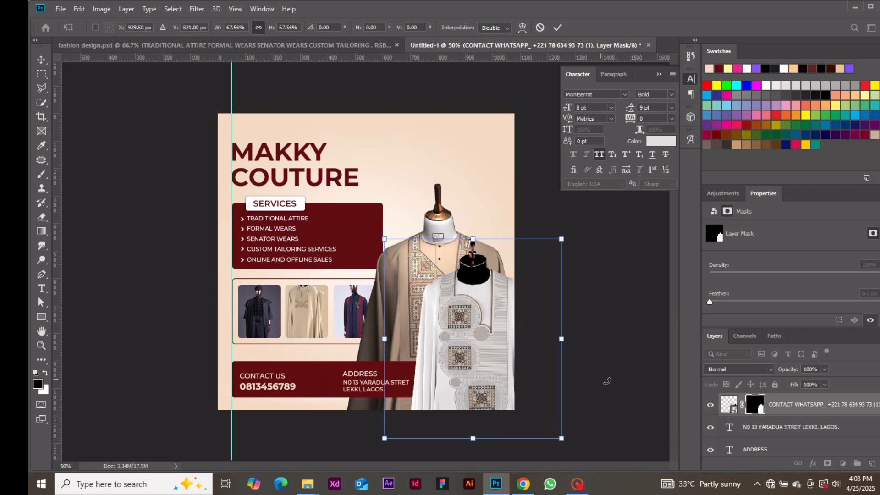
{"action": "left_click", "coordinate": [644, 403]}
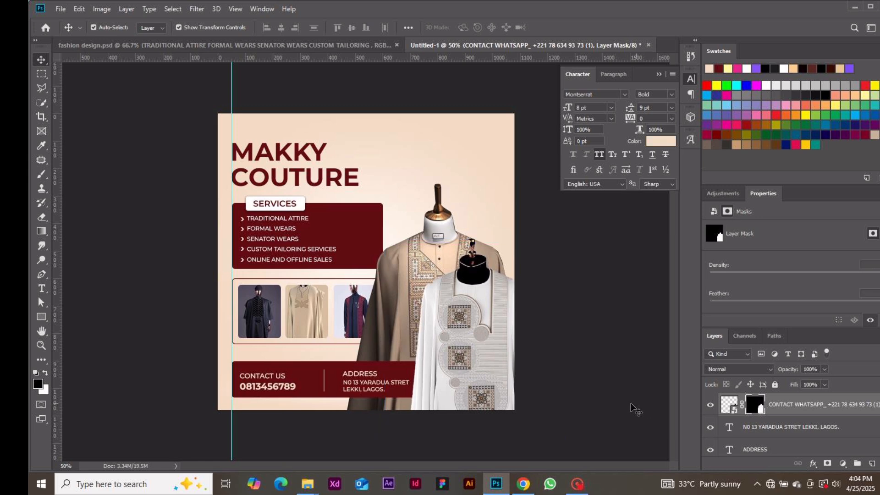
{"action": "left_click", "coordinate": [639, 406]}
Step: Fix the address typo so it reads YARADUA STREET instead of STRET
{"action": "double_click", "coordinate": [405, 387]}
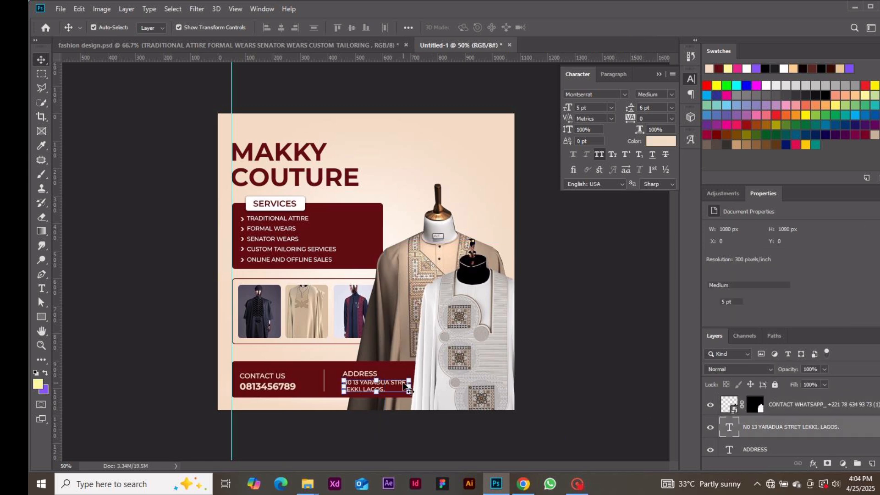
{"action": "left_click", "coordinate": [408, 381]}
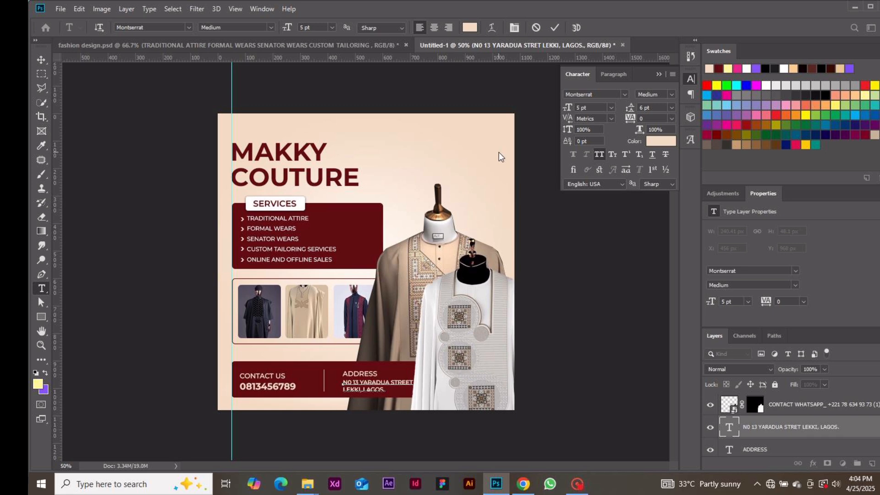
{"action": "type", "text": "E"}
{"action": "left_click", "coordinate": [554, 28]}
{"action": "key", "text": "v"}
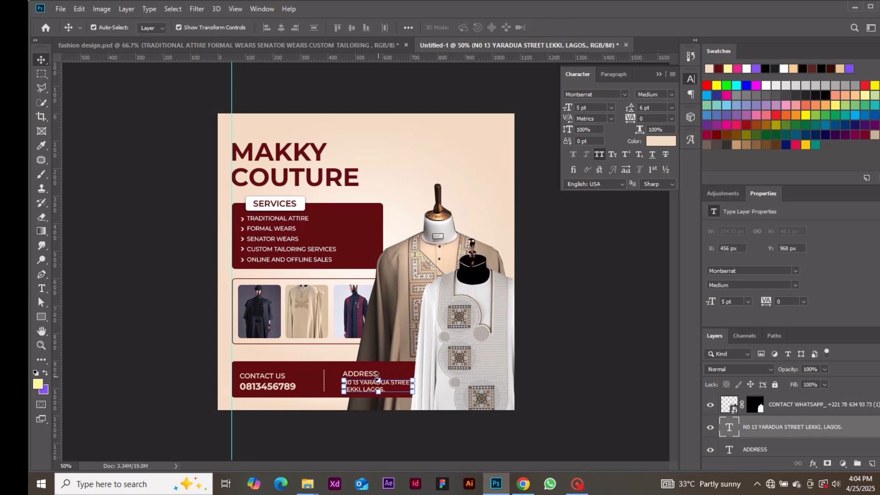
Step: Nudge the ADDRESS heading and street line two steps left together
{"action": "left_click", "coordinate": [350, 375]}
{"action": "left_click", "coordinate": [405, 384], "text": "shift"}
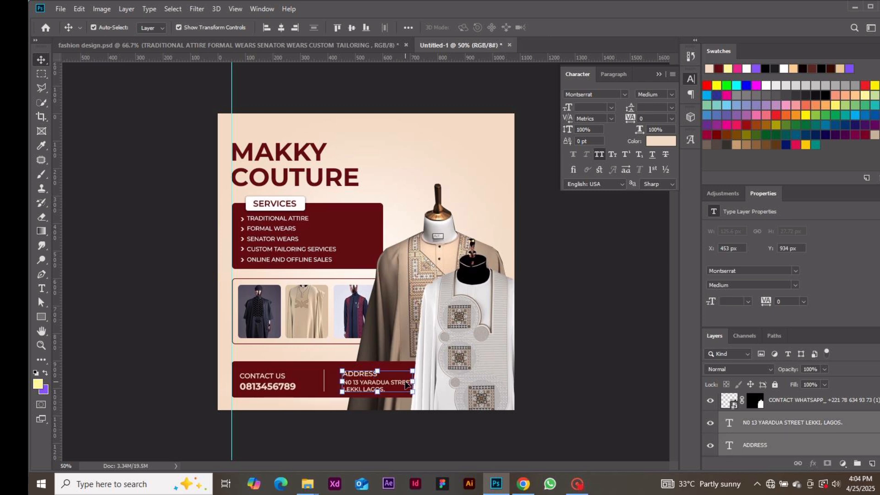
{"action": "key", "text": "Left"}
{"action": "key", "text": "Left"}
{"action": "key", "text": "Left"}
{"action": "key", "text": "Left"}
{"action": "key", "text": "Left"}
{"action": "key", "text": "Left"}
{"action": "key", "text": "Left"}
{"action": "key", "text": "Left"}
{"action": "key", "text": "Left"}
{"action": "key", "text": "Left"}
{"action": "key", "text": "Left"}
{"action": "key", "text": "Left"}
{"action": "key", "text": "Left"}
{"action": "key", "text": "Left"}
{"action": "key", "text": "Left"}
{"action": "key", "text": "Left"}
{"action": "key", "text": "Left"}
{"action": "key", "text": "Left"}
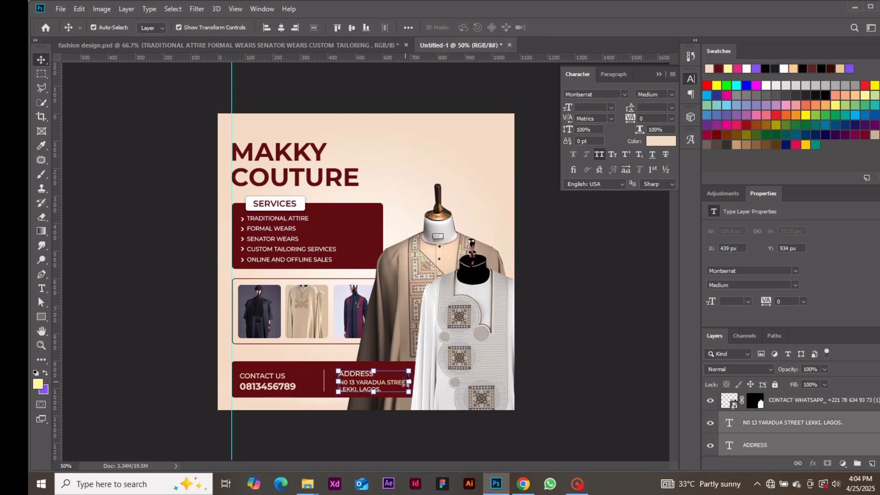
{"action": "key", "text": "Left"}
{"action": "key", "text": "Left"}
{"action": "key", "text": "Left"}
{"action": "key", "text": "Left"}
{"action": "key", "text": "Left"}
{"action": "key", "text": "Left"}
{"action": "key", "text": "Left"}
{"action": "key", "text": "Left"}
{"action": "key", "text": "Left"}
{"action": "key", "text": "Left"}
{"action": "key", "text": "Left"}
{"action": "key", "text": "Left"}
{"action": "key", "text": "Left"}
{"action": "key", "text": "Left"}
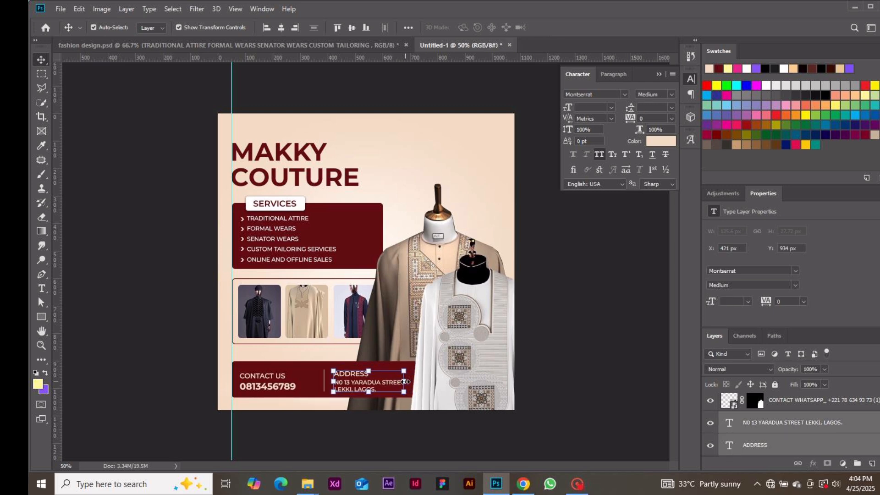
{"action": "left_click", "coordinate": [571, 317]}
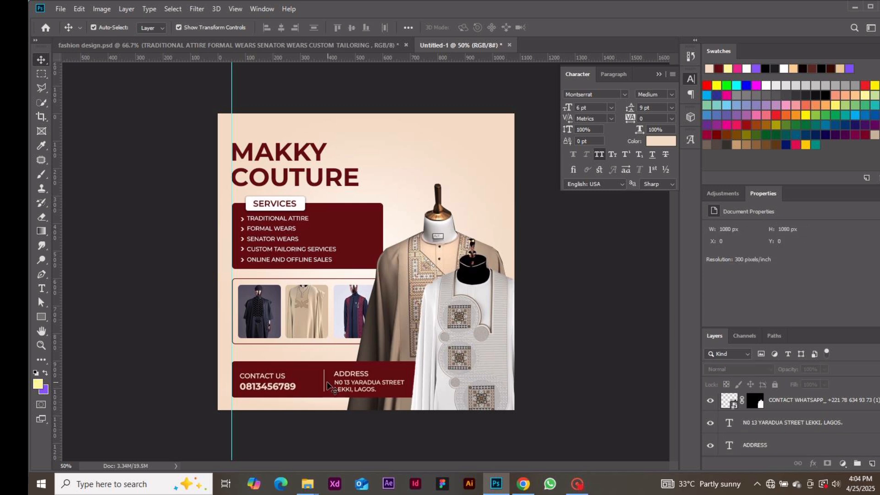
Step: Nudge the vertical divider line about 10 px left
{"action": "left_click", "coordinate": [325, 383]}
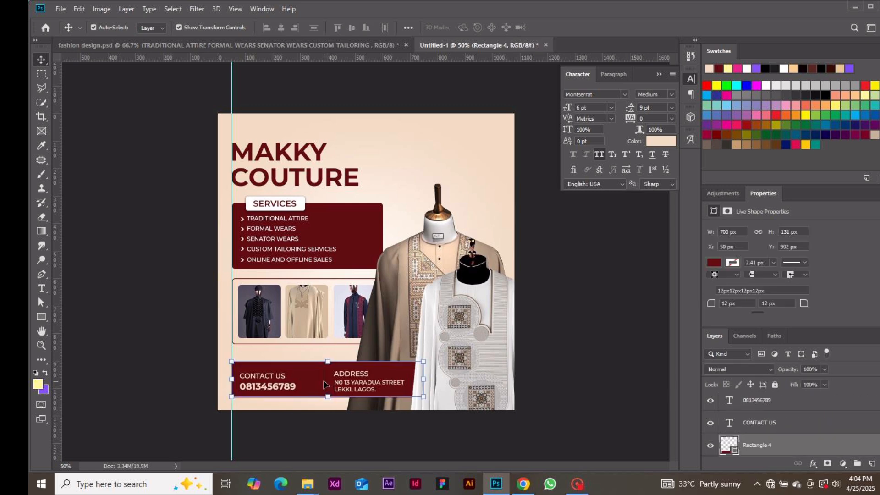
{"action": "left_click", "coordinate": [324, 383]}
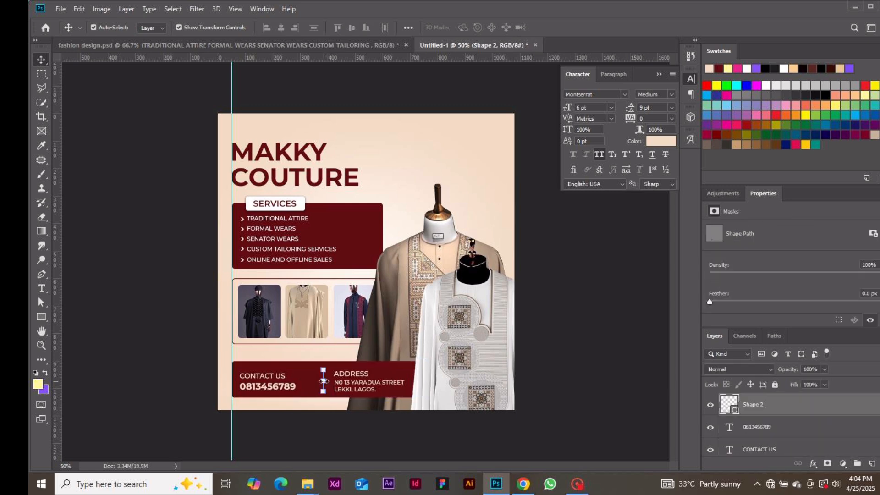
{"action": "key", "text": "Left"}
{"action": "key", "text": "Left"}
{"action": "key", "text": "Left"}
{"action": "key", "text": "Left"}
{"action": "key", "text": "Left"}
{"action": "key", "text": "Left"}
{"action": "key", "text": "Left"}
{"action": "key", "text": "Left"}
{"action": "key", "text": "Left"}
{"action": "key", "text": "Left"}
{"action": "key", "text": "Left"}
{"action": "key", "text": "Left"}
{"action": "key", "text": "Left"}
{"action": "key", "text": "Left"}
{"action": "key", "text": "Left"}
{"action": "key", "text": "Left"}
{"action": "key", "text": "Left"}
{"action": "key", "text": "Left"}
{"action": "key", "text": "Left"}
{"action": "key", "text": "Left"}
Step: Shrink the white agbada to 95.67% (619 × 698 px), nudge it up, and commit
{"action": "left_click_drag", "start_coordinate": [463, 334], "coordinate": [458, 333]}
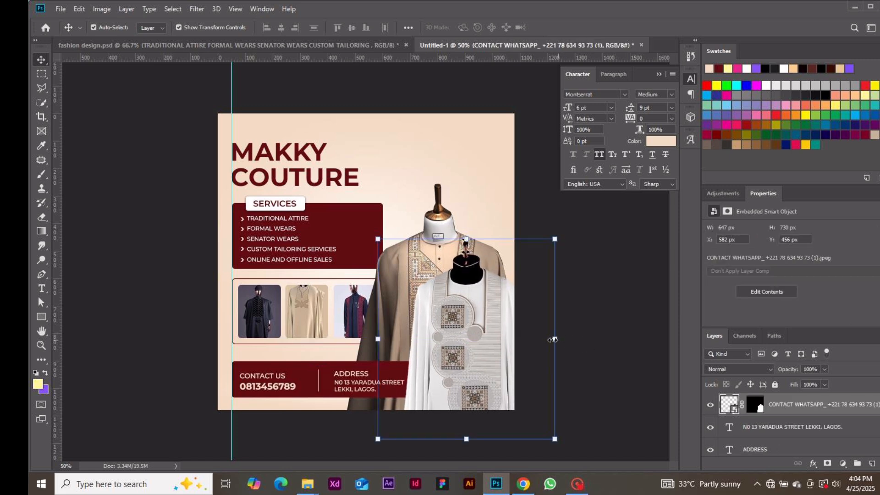
{"action": "left_click_drag", "start_coordinate": [553, 340], "coordinate": [547, 338]}
{"action": "left_click_drag", "start_coordinate": [483, 337], "coordinate": [477, 322]}
{"action": "left_click_drag", "start_coordinate": [480, 322], "coordinate": [483, 322]}
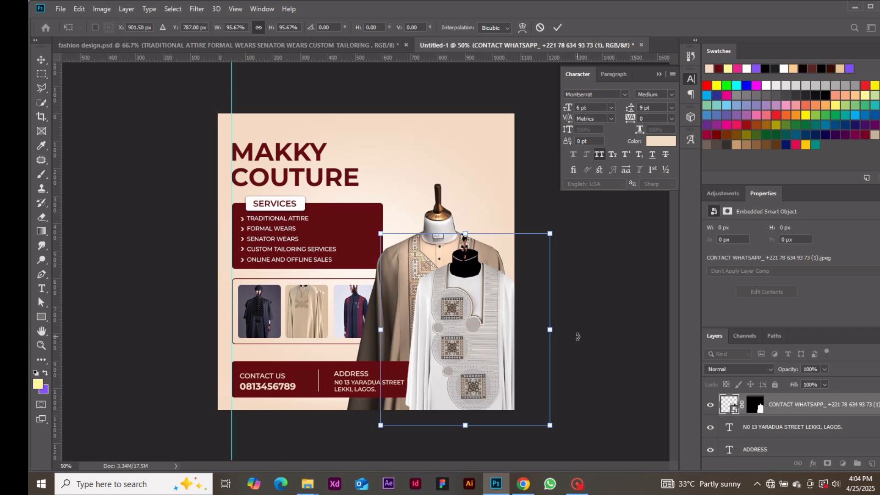
{"action": "key", "text": "ctrl+plus"}
{"action": "key", "text": "ctrl+plus"}
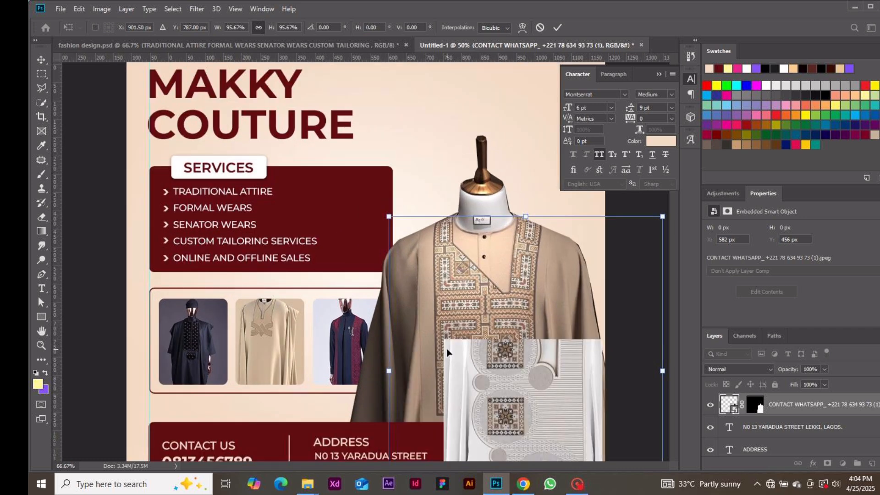
{"action": "key", "text": "ctrl+plus"}
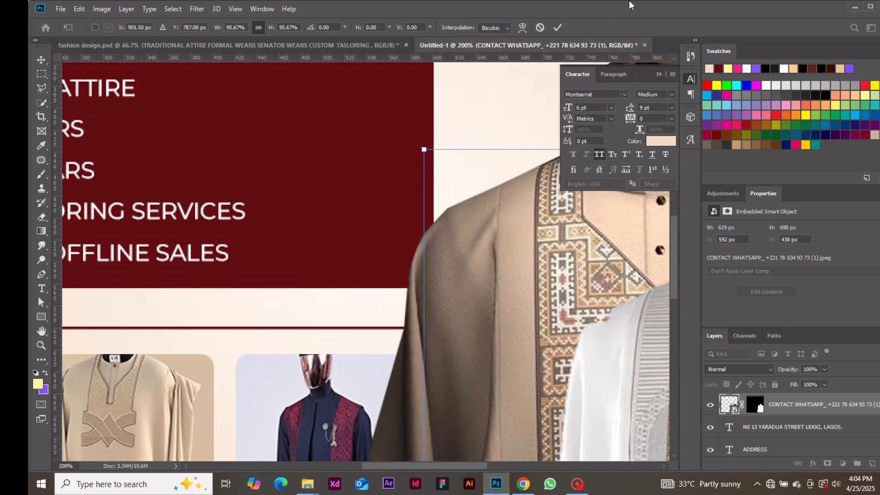
{"action": "left_click", "coordinate": [557, 27]}
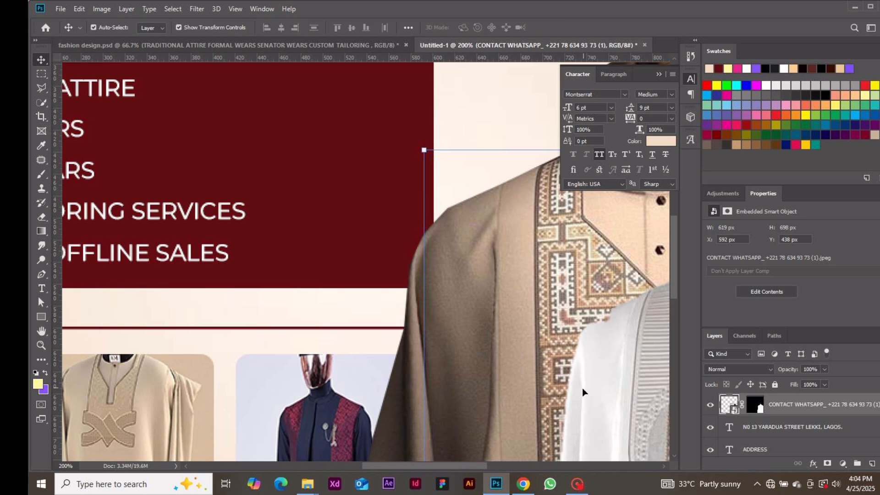
{"action": "key", "text": "ctrl+minus"}
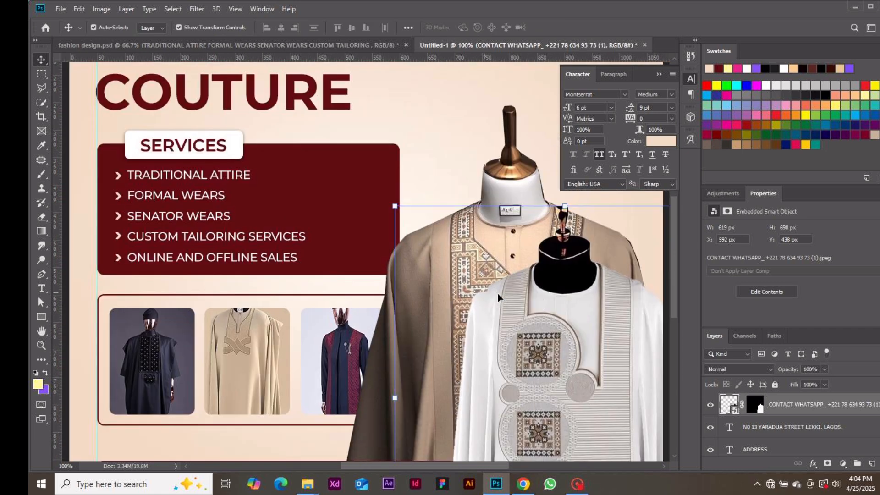
Step: Target the agbada's layer mask with a white 25 px Soft Round brush
{"action": "left_click", "coordinate": [754, 406]}
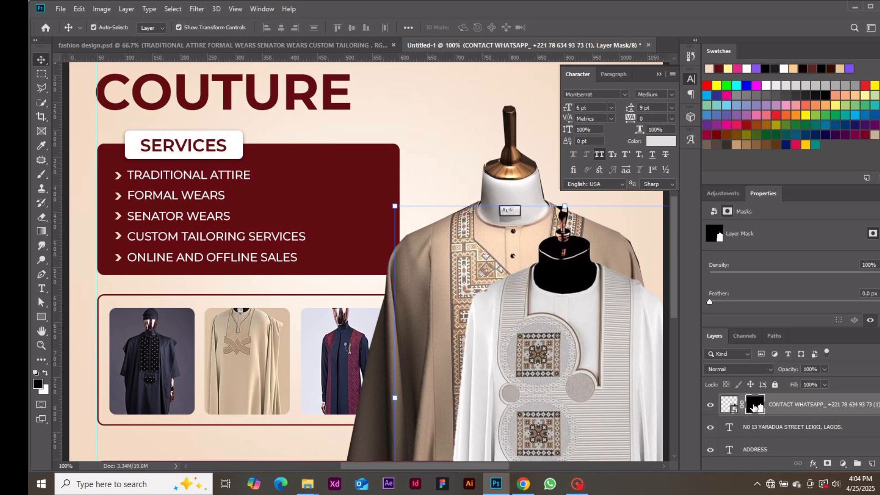
{"action": "key", "text": "b"}
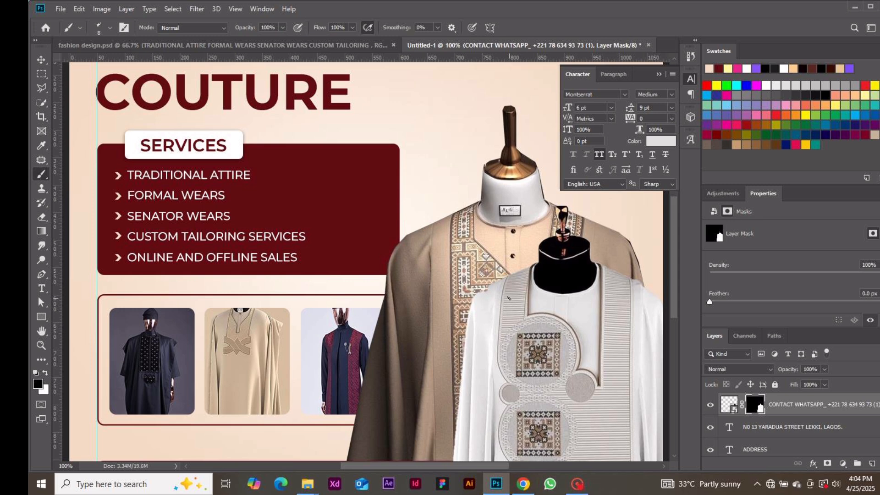
{"action": "right_click", "coordinate": [508, 299]}
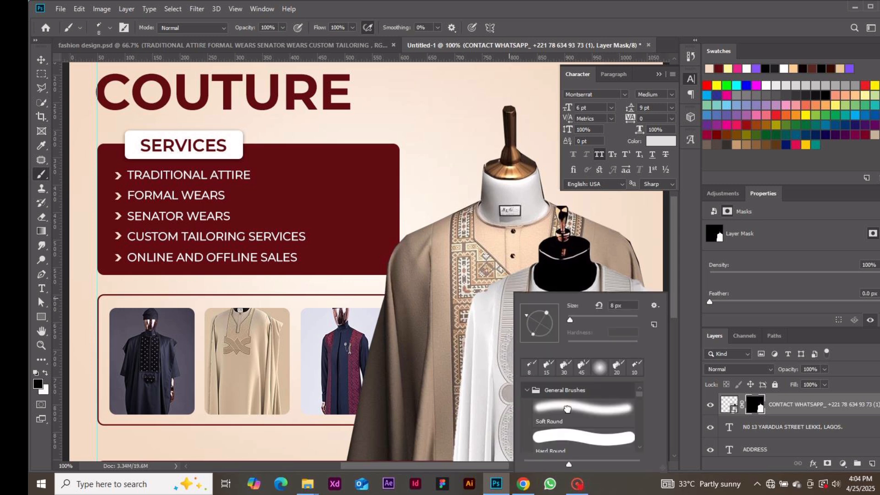
{"action": "left_click", "coordinate": [567, 407]}
{"action": "key", "text": "Return"}
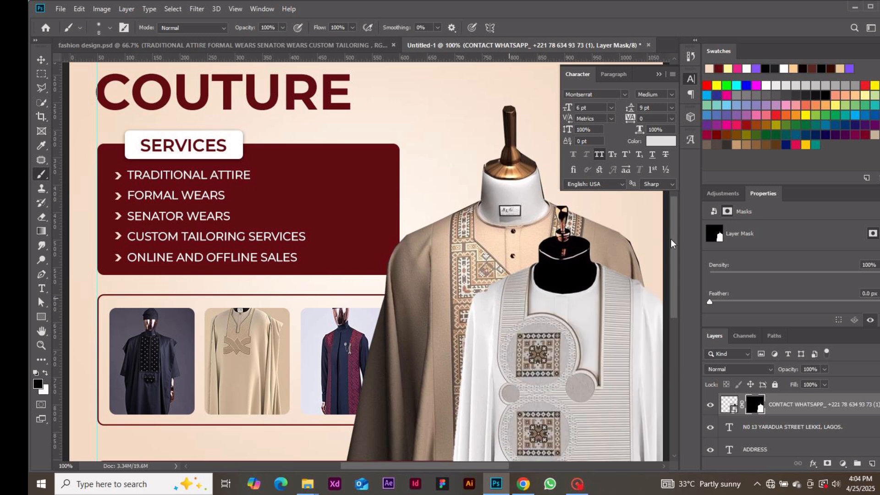
{"action": "key", "text": "bracketright"}
{"action": "key", "text": "bracketright"}
{"action": "key", "text": "bracketright"}
{"action": "key", "text": "bracketright"}
{"action": "key", "text": "bracketright"}
{"action": "key", "text": "d"}
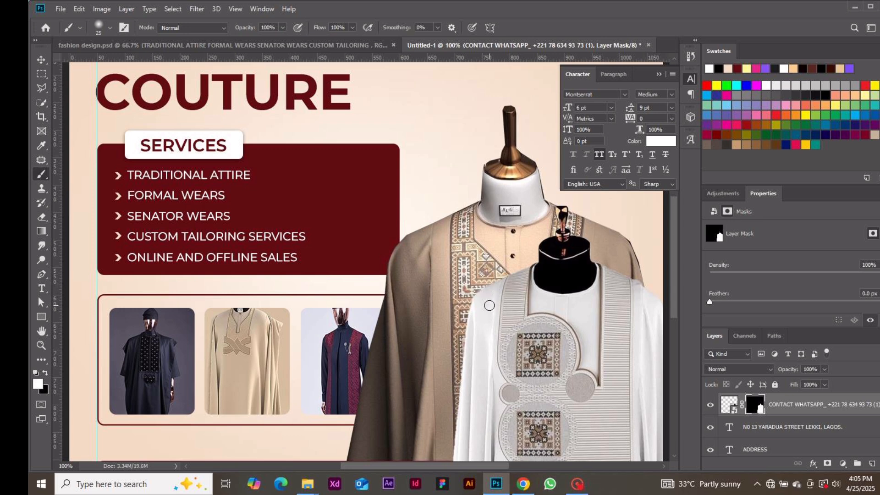
{"action": "key", "text": "ctrl+minus"}
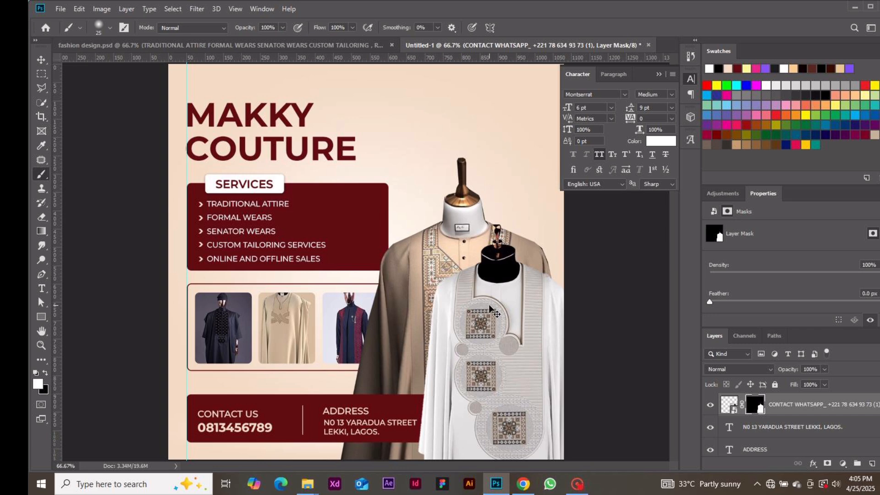
{"action": "key", "text": "ctrl+minus"}
Step: Add a new text layer reading MC near the flyer's top
{"action": "left_click", "coordinate": [41, 59]}
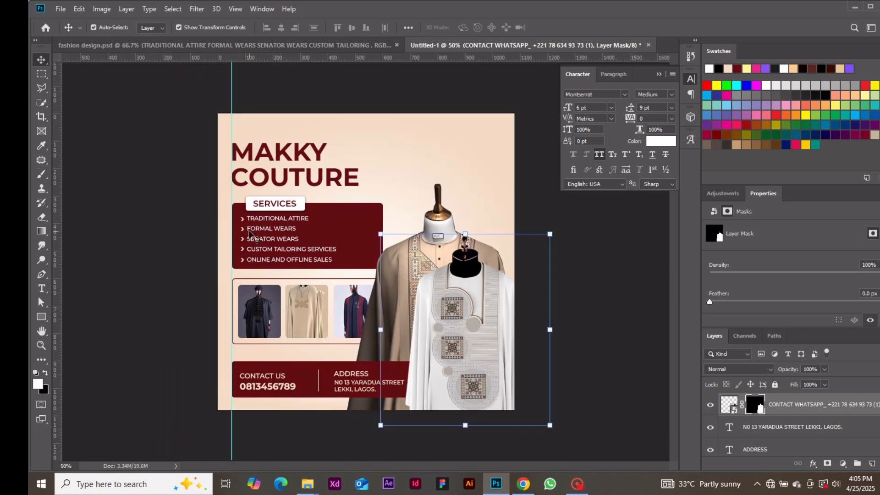
{"action": "left_click", "coordinate": [528, 193]}
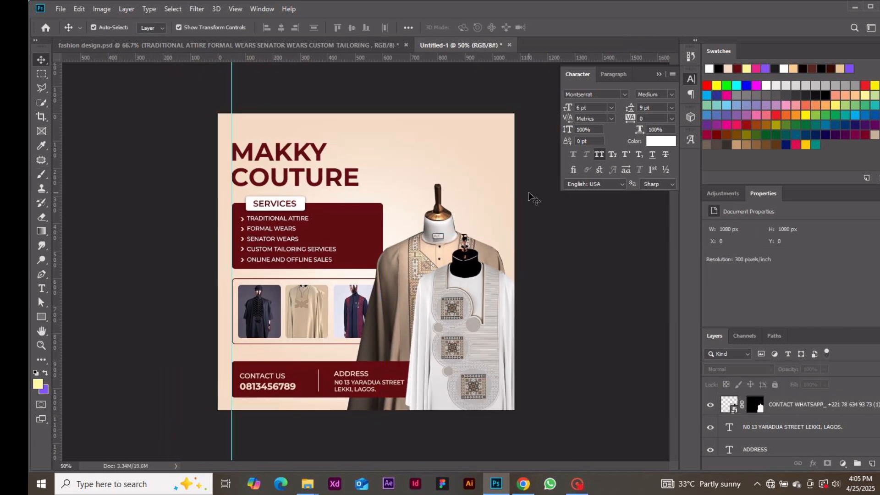
{"action": "key", "text": "t"}
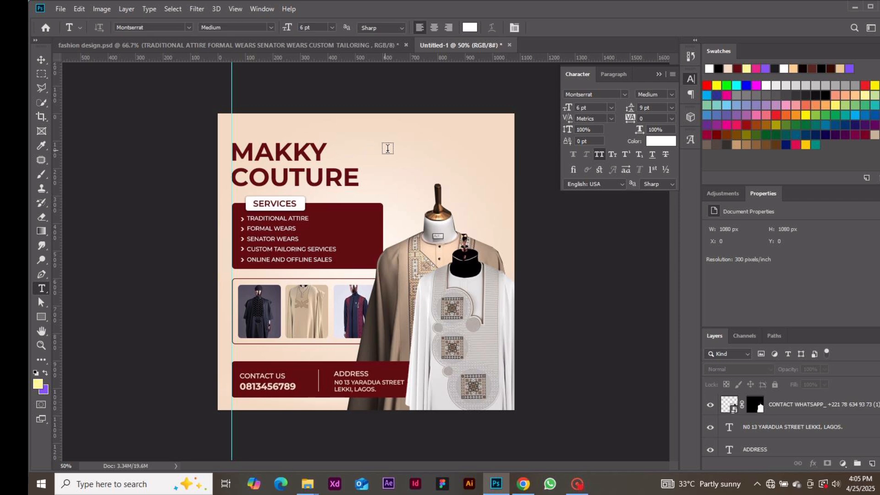
{"action": "left_click", "coordinate": [411, 150]}
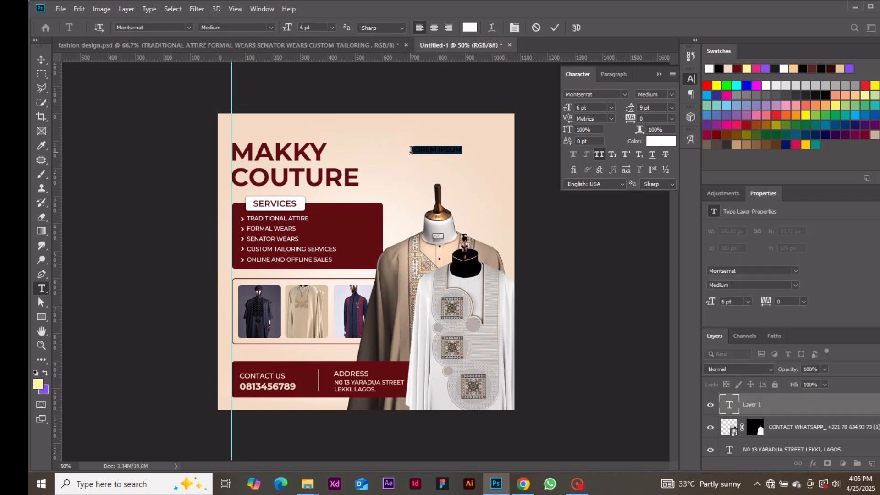
{"action": "type", "text": "MC"}
Step: Style the MC text as Montserrat Bold 12 pt in colour 454545
{"action": "key", "text": "ctrl+a"}
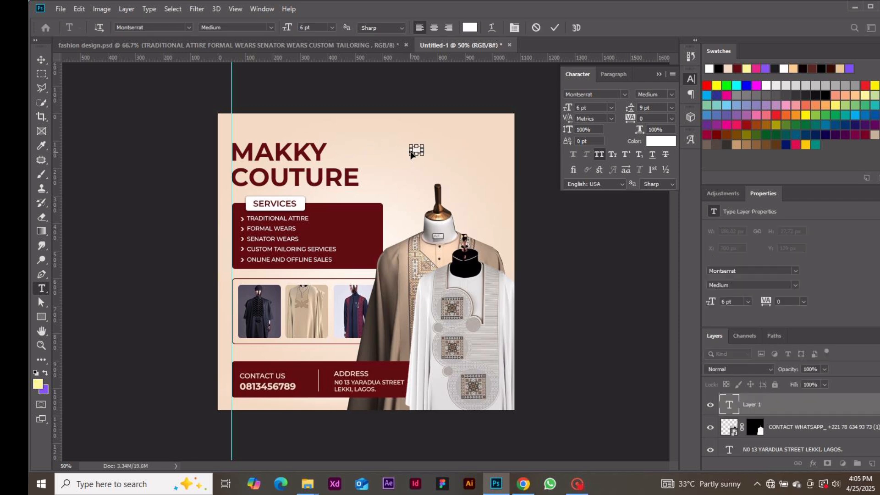
{"action": "left_click", "coordinate": [660, 140]}
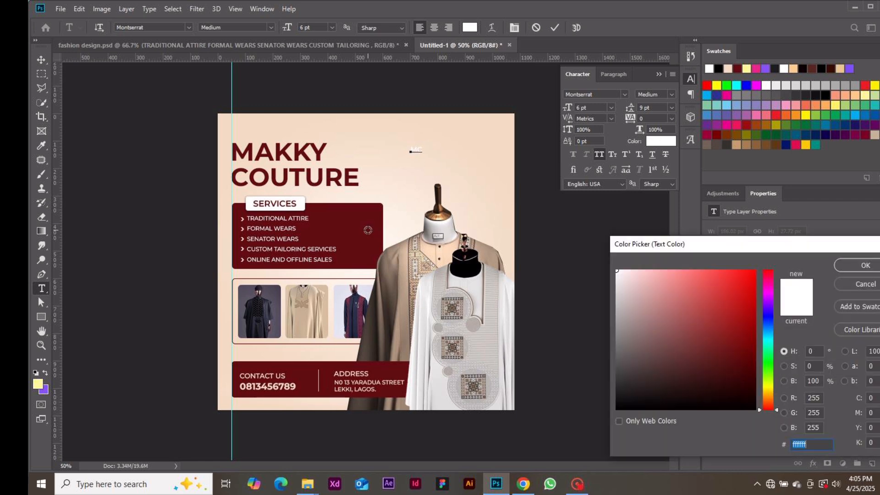
{"action": "left_click", "coordinate": [368, 230]}
{"action": "type", "text": "454545"}
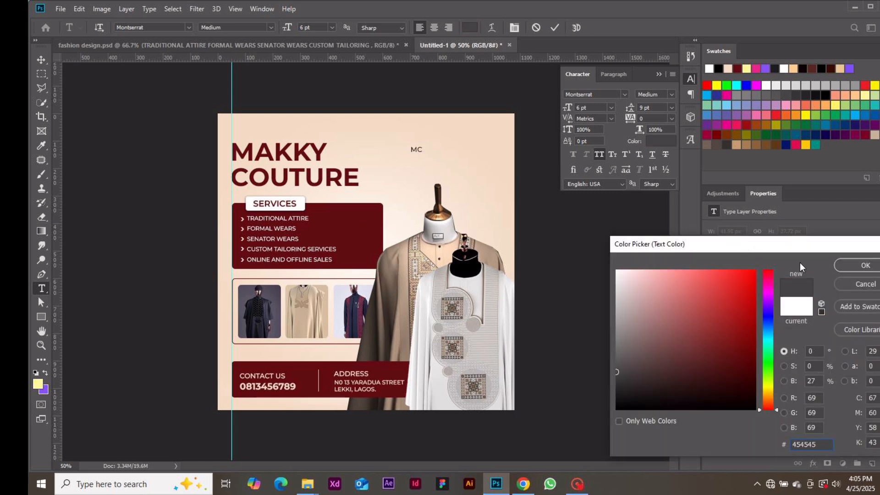
{"action": "left_click", "coordinate": [865, 266]}
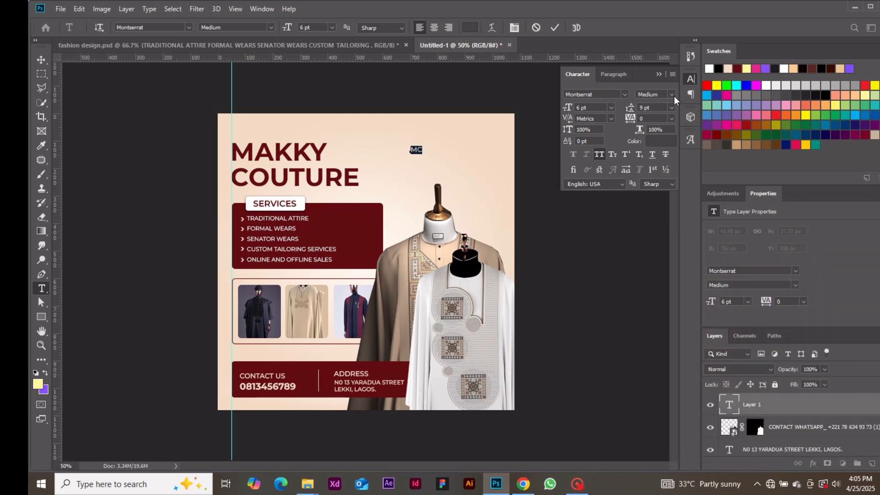
{"action": "left_click", "coordinate": [673, 94]}
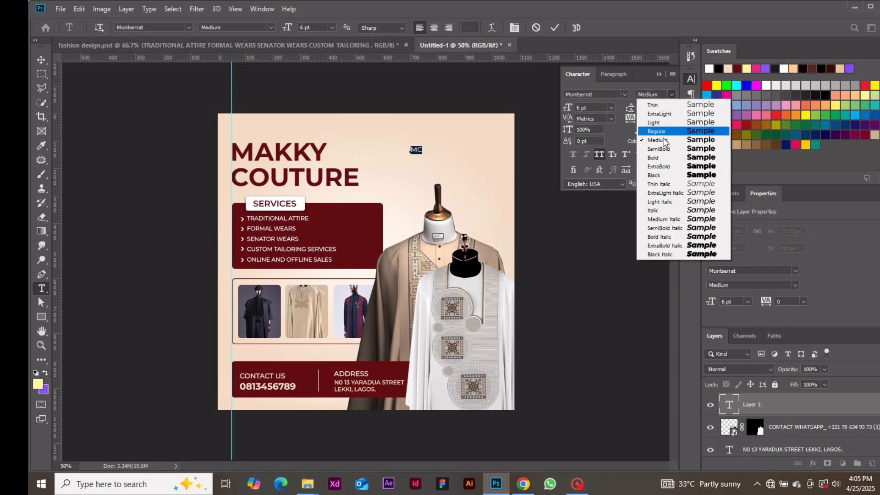
{"action": "left_click", "coordinate": [662, 157]}
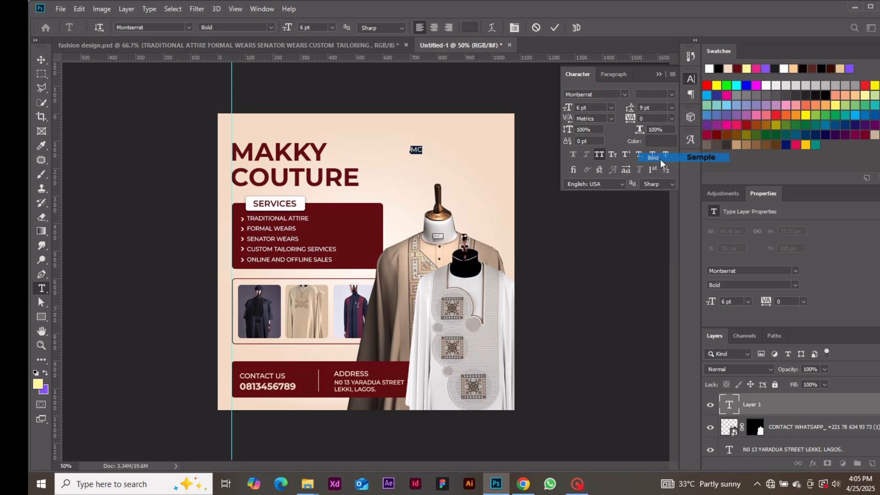
{"action": "left_click", "coordinate": [611, 108]}
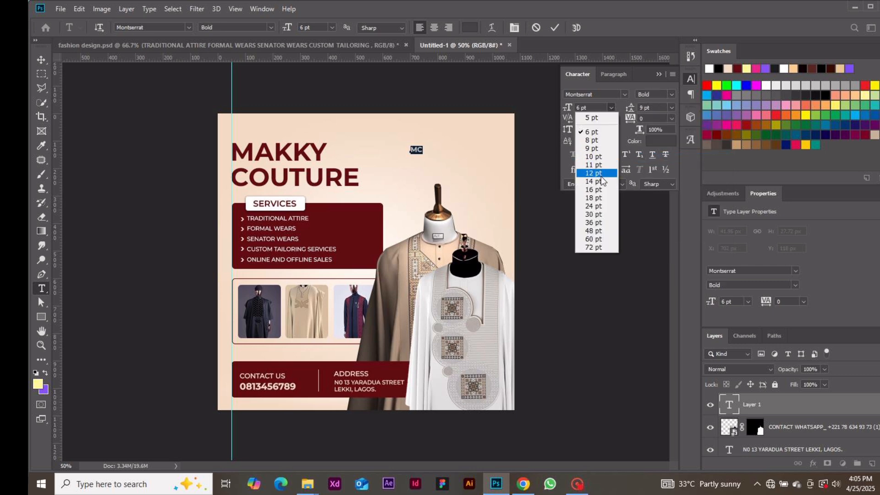
{"action": "left_click", "coordinate": [598, 174]}
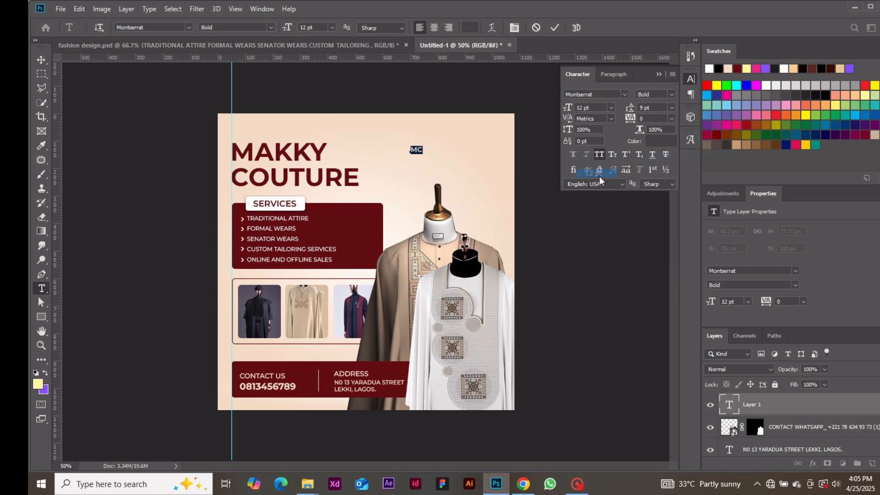
{"action": "left_click", "coordinate": [556, 27]}
Step: Recolour the MC text maroon, sampled from the services box
{"action": "left_click", "coordinate": [650, 139]}
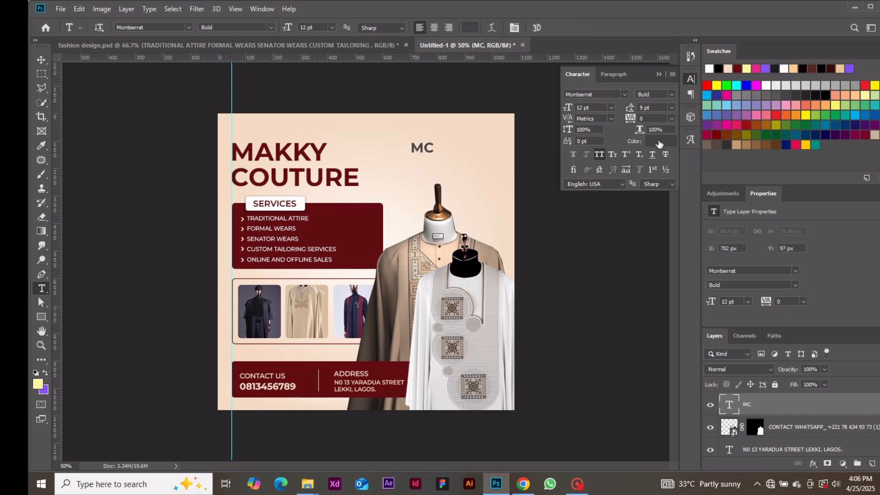
{"action": "left_click", "coordinate": [373, 224]}
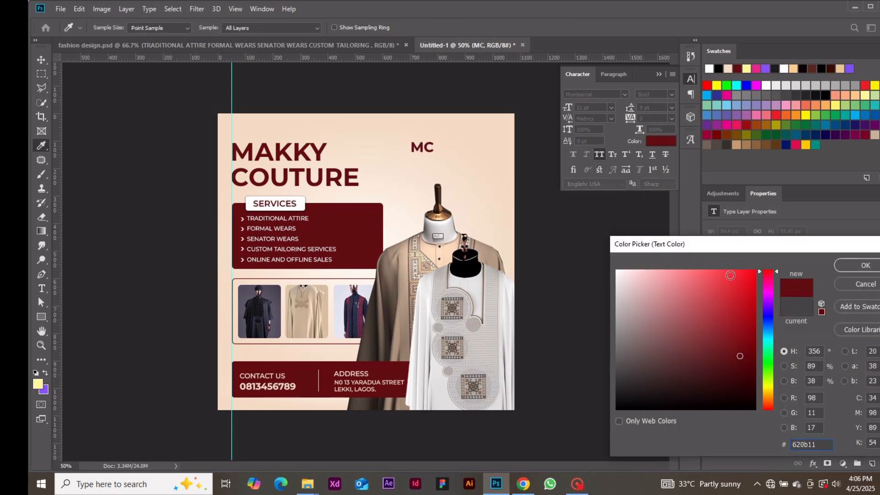
{"action": "left_click", "coordinate": [863, 265]}
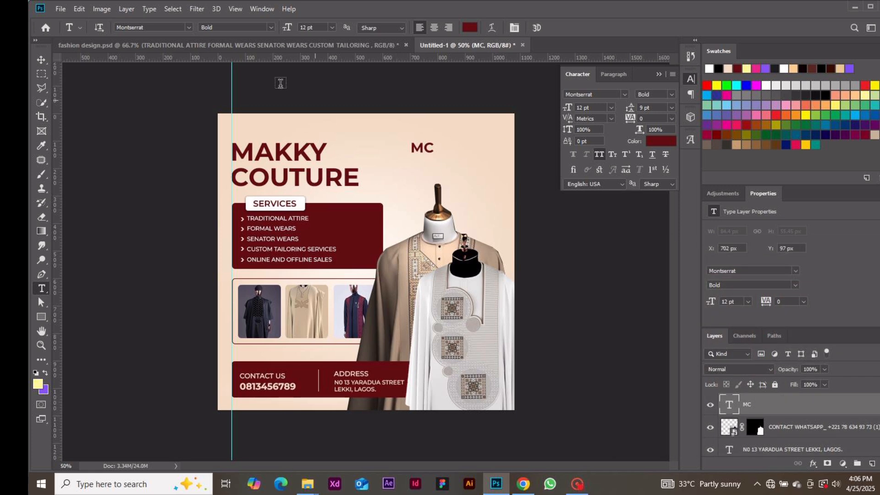
Step: Move the MC logo to the flyer's top-right corner
{"action": "left_click", "coordinate": [44, 64]}
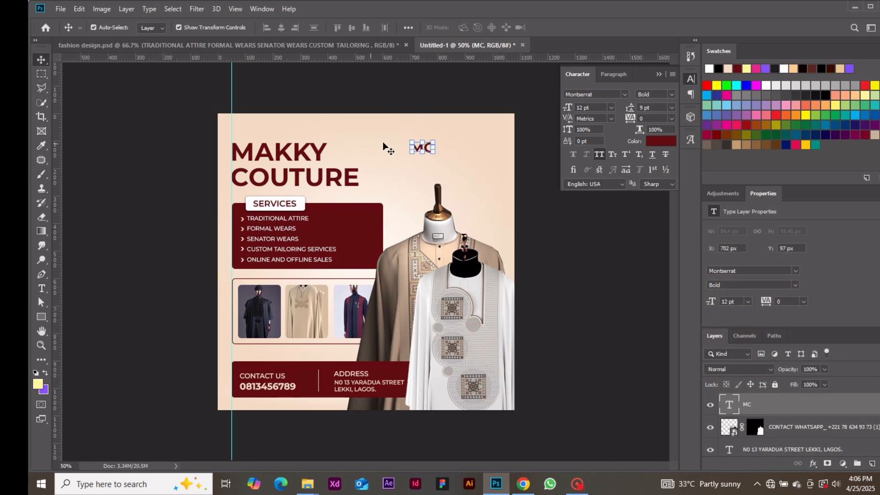
{"action": "left_click_drag", "start_coordinate": [419, 149], "coordinate": [480, 137]}
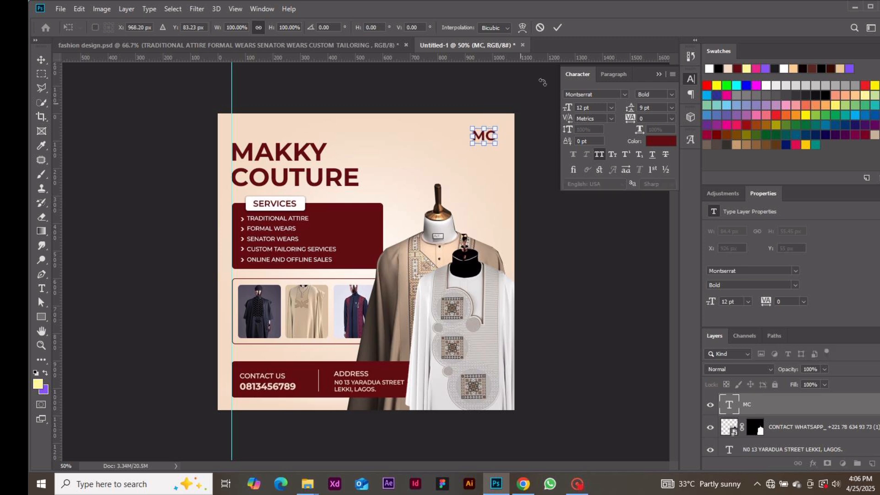
{"action": "left_click", "coordinate": [557, 27]}
{"action": "left_click", "coordinate": [567, 296]}
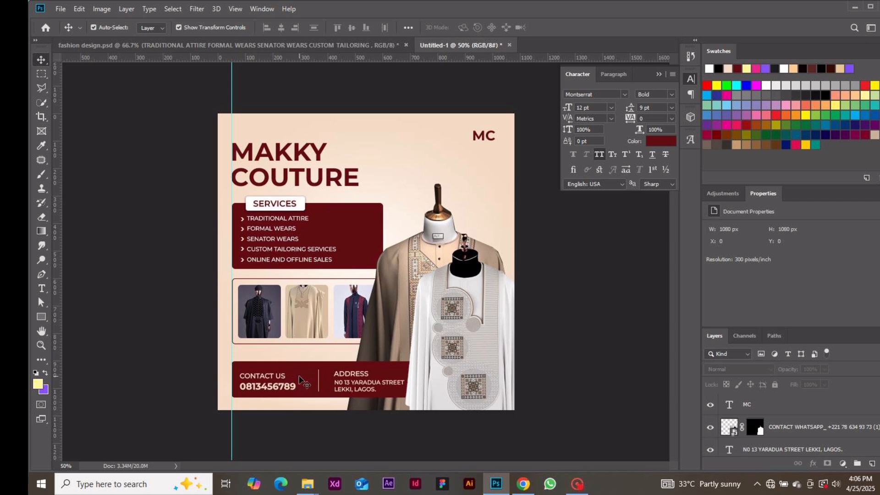
Step: Raise the phone number, divider, ADDRESS and street address layers one pixel net
{"action": "left_click", "coordinate": [273, 388]}
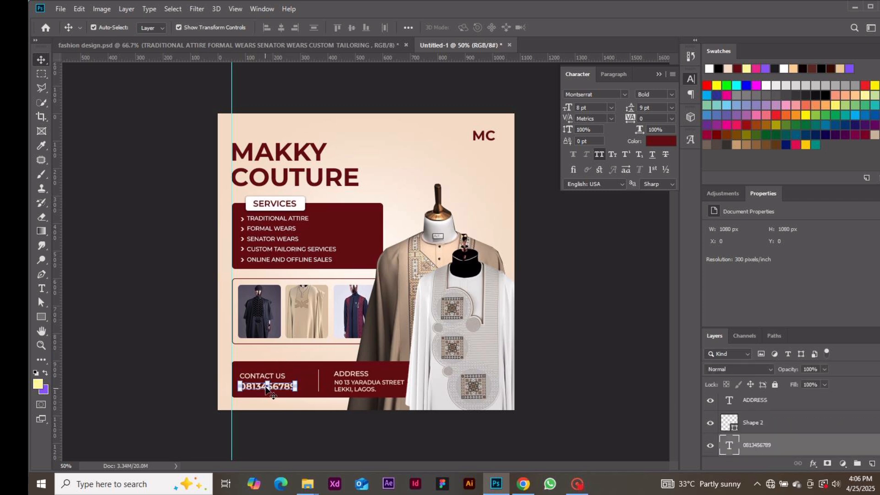
{"action": "left_click", "coordinate": [320, 380], "text": "shift"}
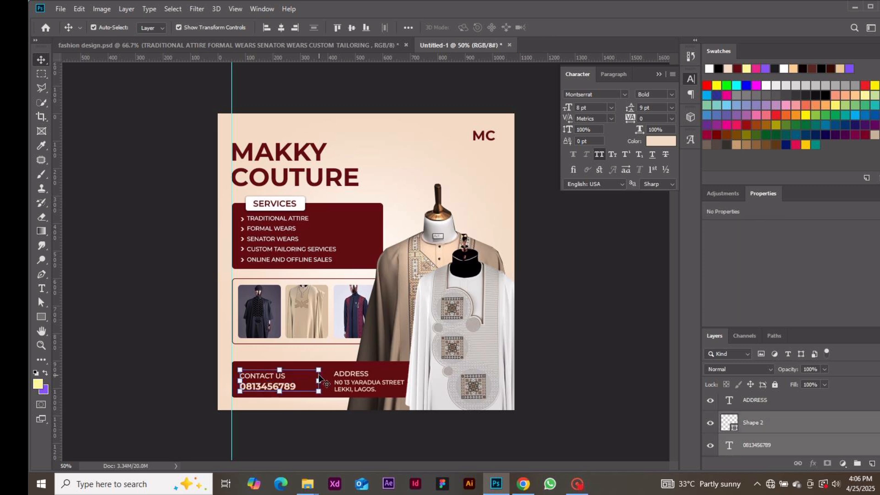
{"action": "left_click", "coordinate": [333, 379], "text": "shift"}
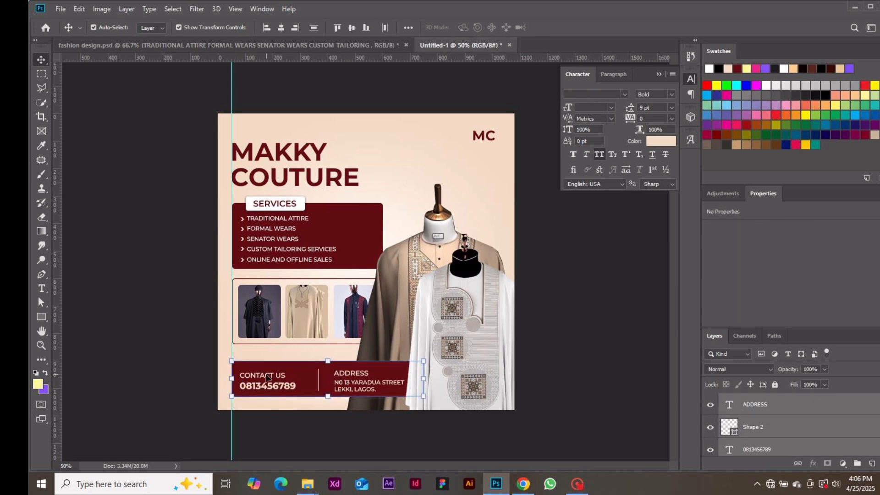
{"action": "key", "text": "ctrl"}
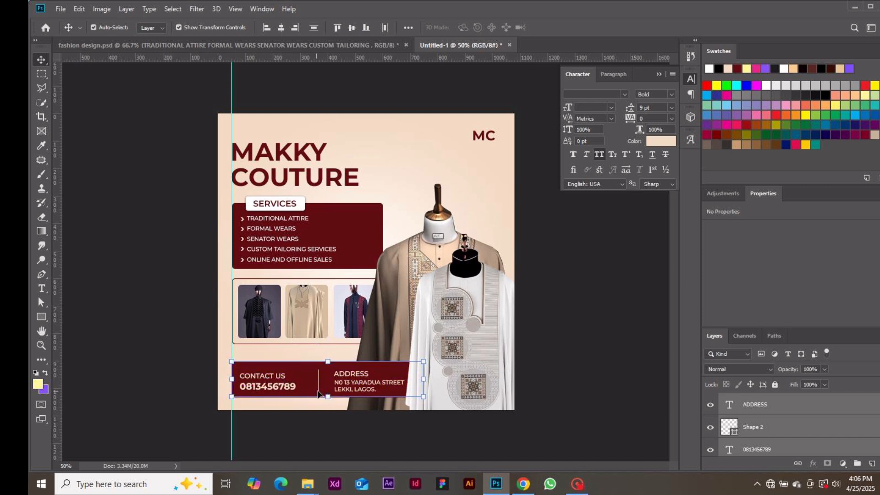
{"action": "left_click", "coordinate": [351, 384]}
{"action": "key", "text": "Up"}
{"action": "key", "text": "Up"}
{"action": "key", "text": "Up"}
{"action": "key", "text": "Up"}
{"action": "key", "text": "Up"}
{"action": "key", "text": "Up"}
{"action": "key", "text": "Up"}
{"action": "key", "text": "Up"}
{"action": "key", "text": "Up"}
{"action": "key", "text": "Up"}
{"action": "key", "text": "Up"}
{"action": "key", "text": "Up"}
{"action": "key", "text": "Up"}
{"action": "key", "text": "Up"}
{"action": "key", "text": "Up"}
{"action": "key", "text": "Up"}
{"action": "key", "text": "Up"}
{"action": "key", "text": "Up"}
{"action": "key", "text": "Up"}
{"action": "key", "text": "Up"}
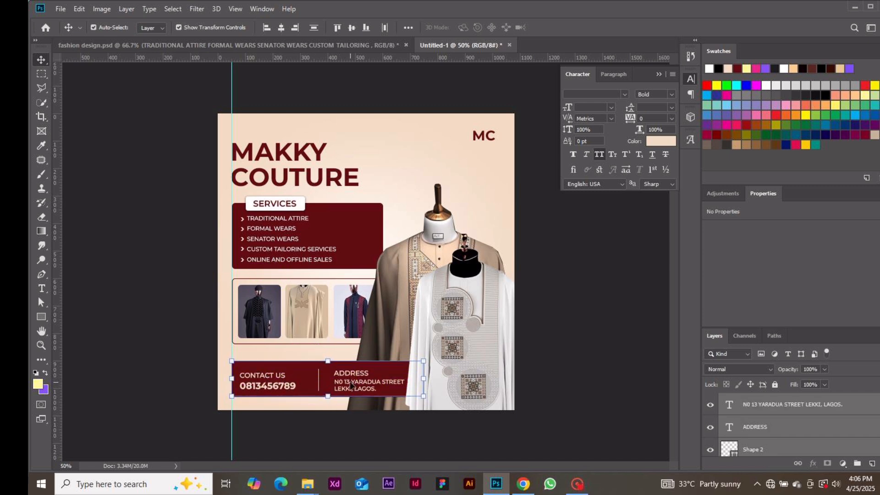
{"action": "key", "text": "Up"}
{"action": "key", "text": "Up"}
{"action": "key", "text": "Up"}
{"action": "key", "text": "Up"}
{"action": "key", "text": "Up"}
{"action": "key", "text": "Up"}
{"action": "key", "text": "Up"}
{"action": "key", "text": "Up"}
{"action": "key", "text": "Up"}
{"action": "key", "text": "Up"}
{"action": "key", "text": "Up"}
{"action": "key", "text": "Up"}
{"action": "key", "text": "Up"}
{"action": "key", "text": "Up"}
{"action": "key", "text": "Up"}
{"action": "key", "text": "Up"}
{"action": "key", "text": "Up"}
{"action": "key", "text": "Up"}
{"action": "key", "text": "Up"}
{"action": "key", "text": "Up"}
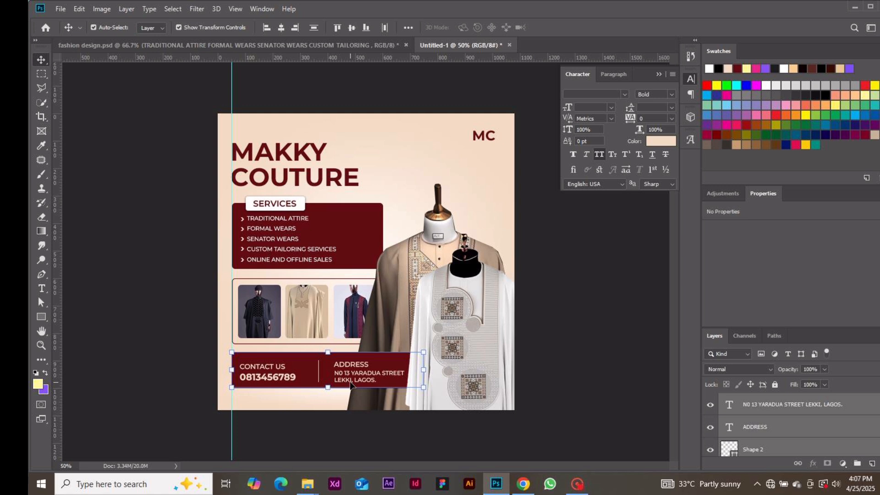
{"action": "key", "text": "Down"}
{"action": "key", "text": "Down"}
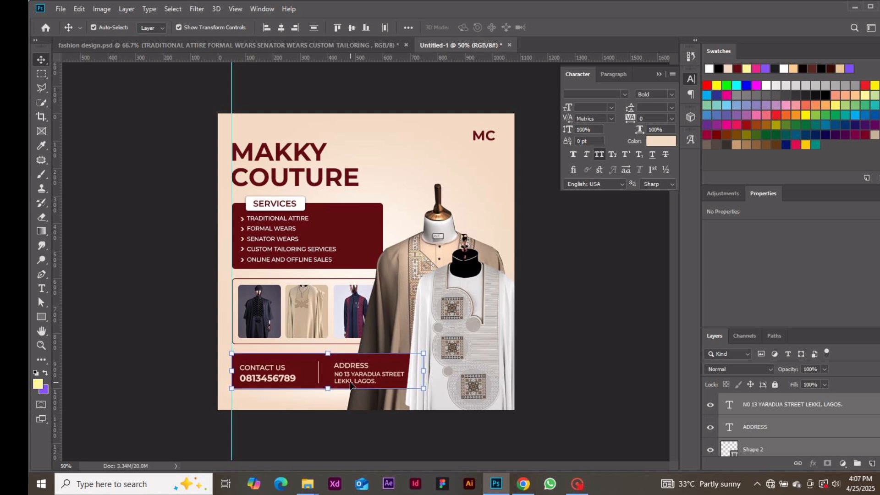
{"action": "left_click", "coordinate": [554, 323]}
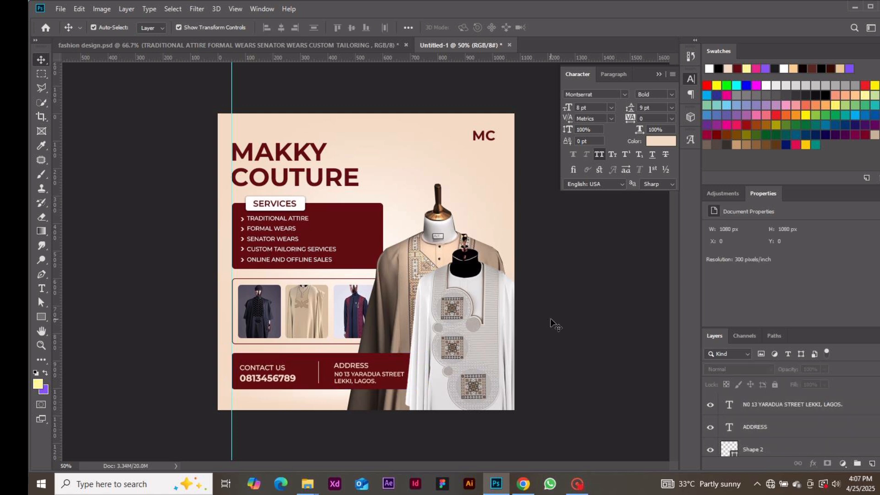